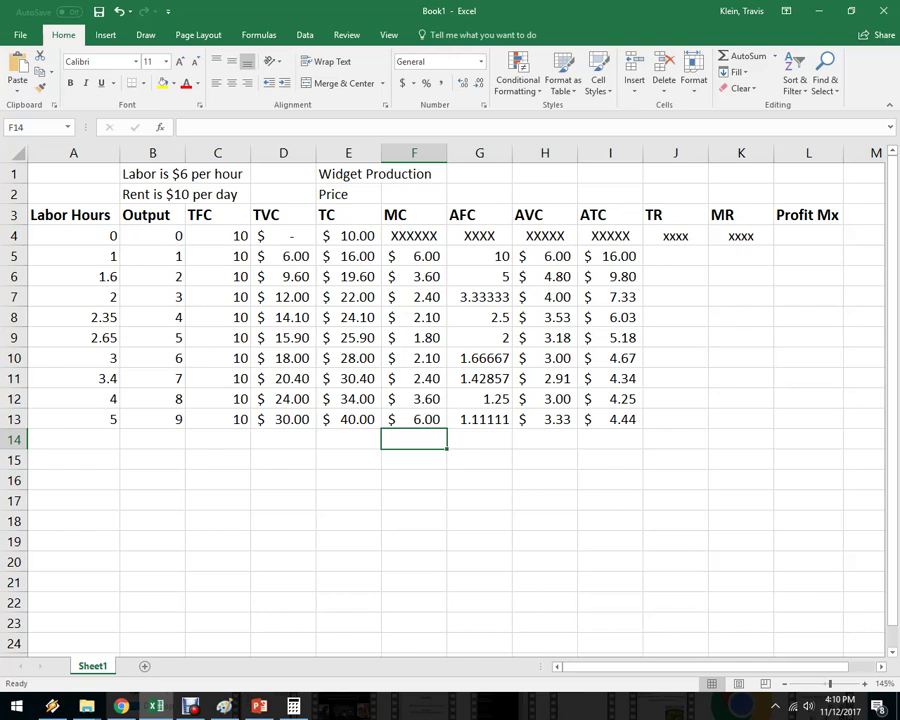
Enter a widget price of 5 in cell F2
{"action": "left_click", "coordinate": [675, 215]}
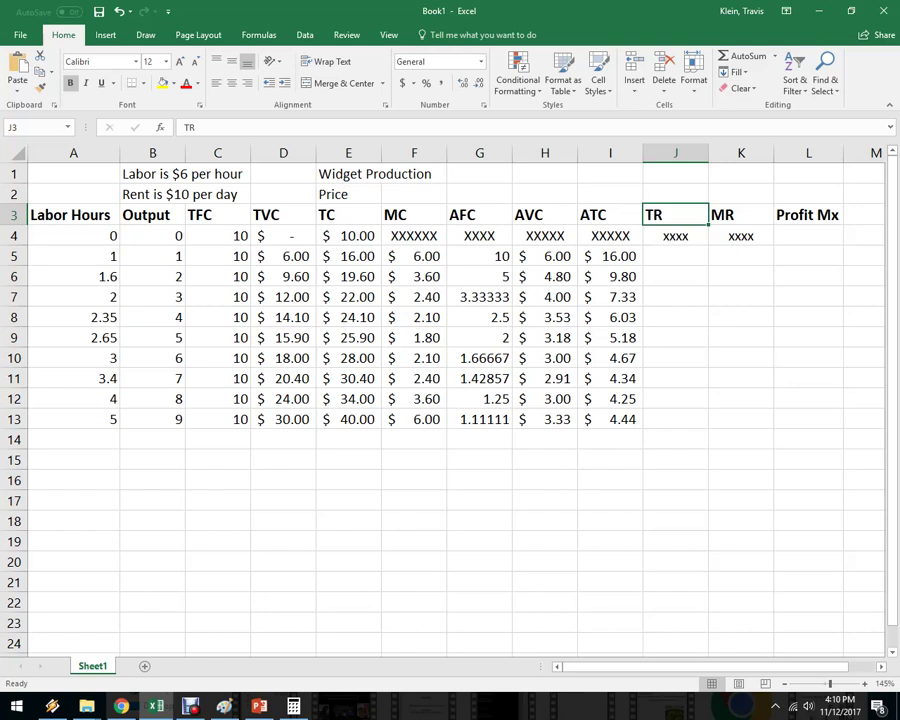
{"action": "left_click", "coordinate": [413, 194]}
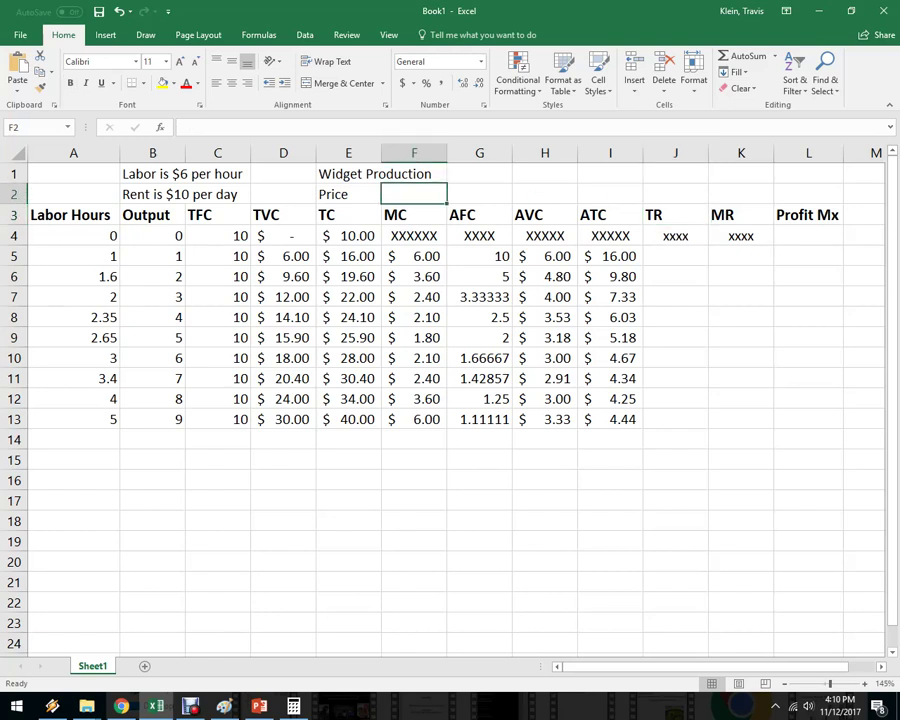
{"action": "type", "text": "5"}
{"action": "key", "text": "Return"}
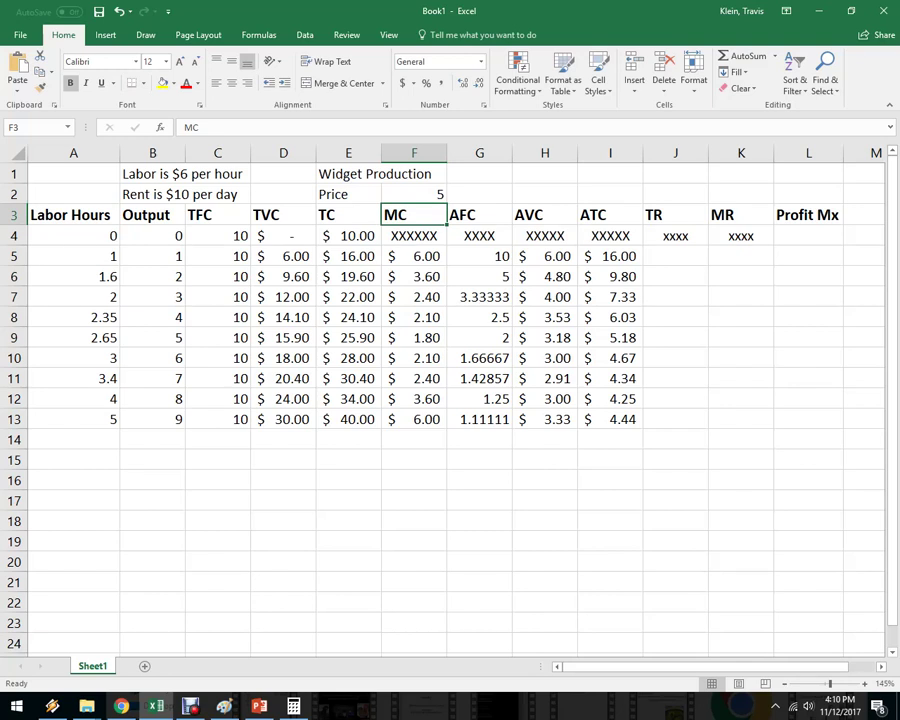
Enter the total revenue formula =$F$2*B5 in J5, with an absolute reference to the price
{"action": "left_click", "coordinate": [675, 256]}
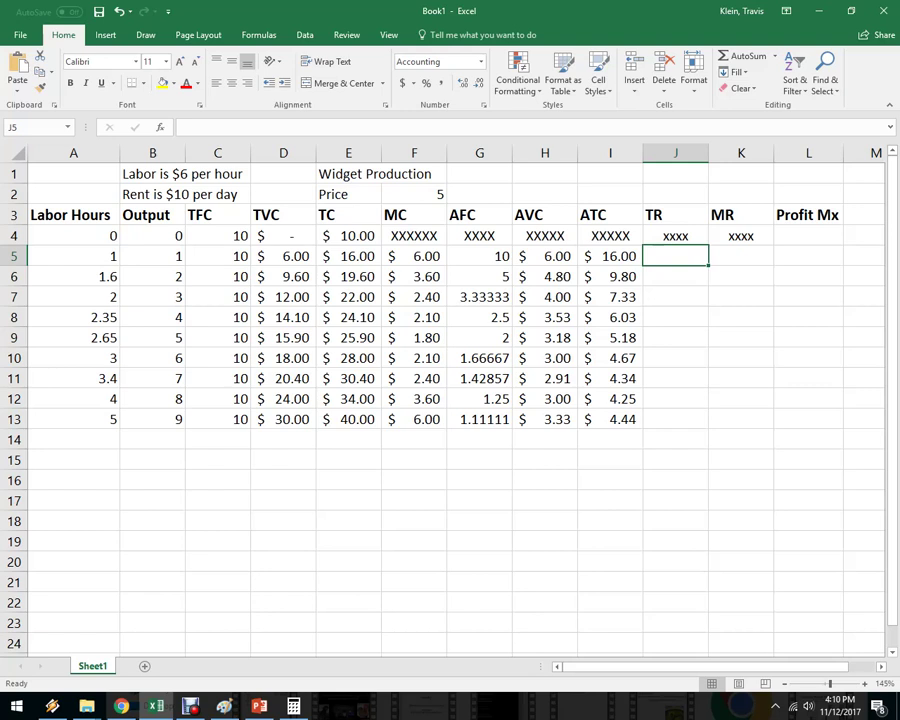
{"action": "type", "text": "="}
{"action": "left_click", "coordinate": [414, 194]}
{"action": "left_click", "coordinate": [192, 127]}
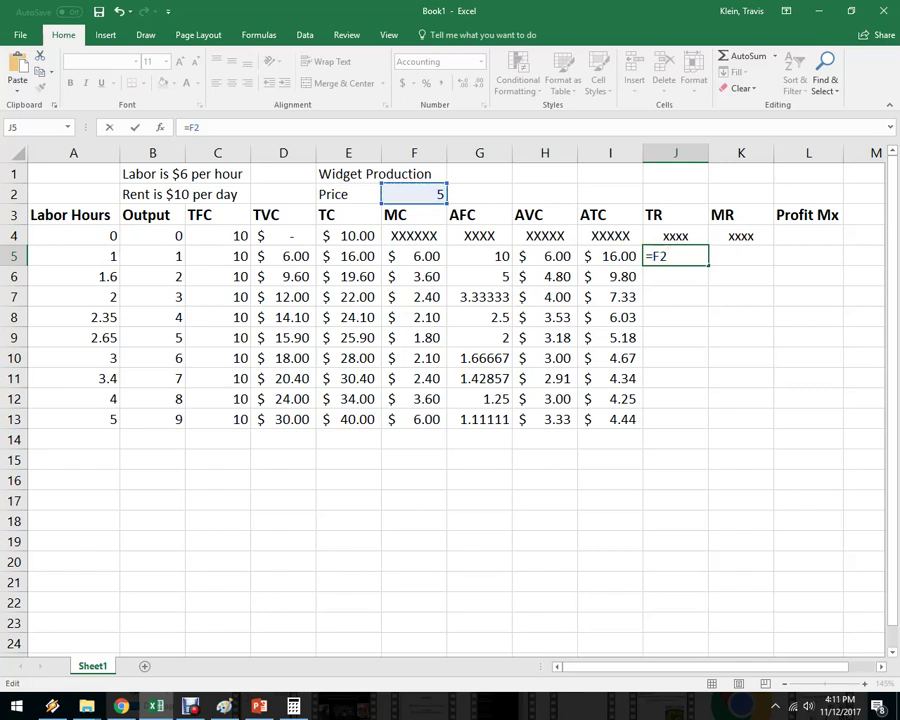
{"action": "key", "text": "F4"}
{"action": "type", "text": "*"}
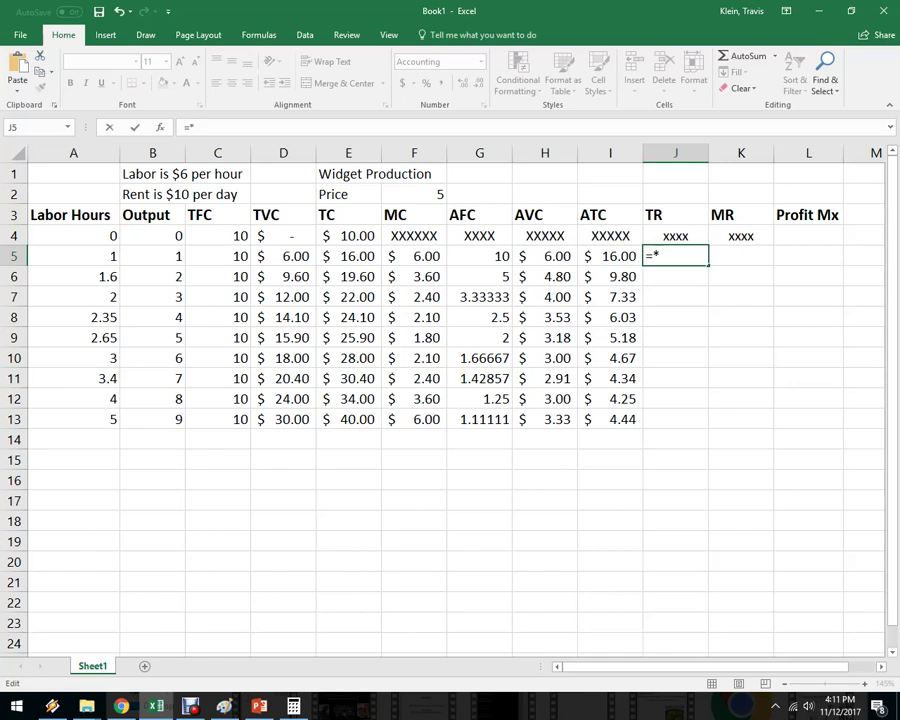
{"action": "key", "text": "ctrl+z"}
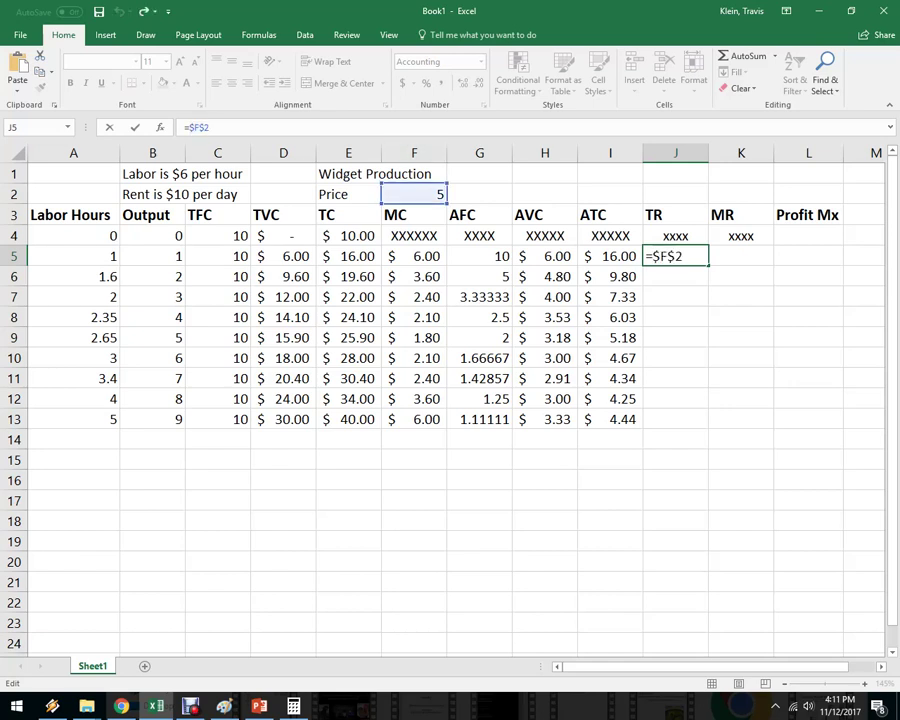
{"action": "type", "text": "*"}
{"action": "left_click", "coordinate": [152, 256]}
{"action": "key", "text": "Return"}
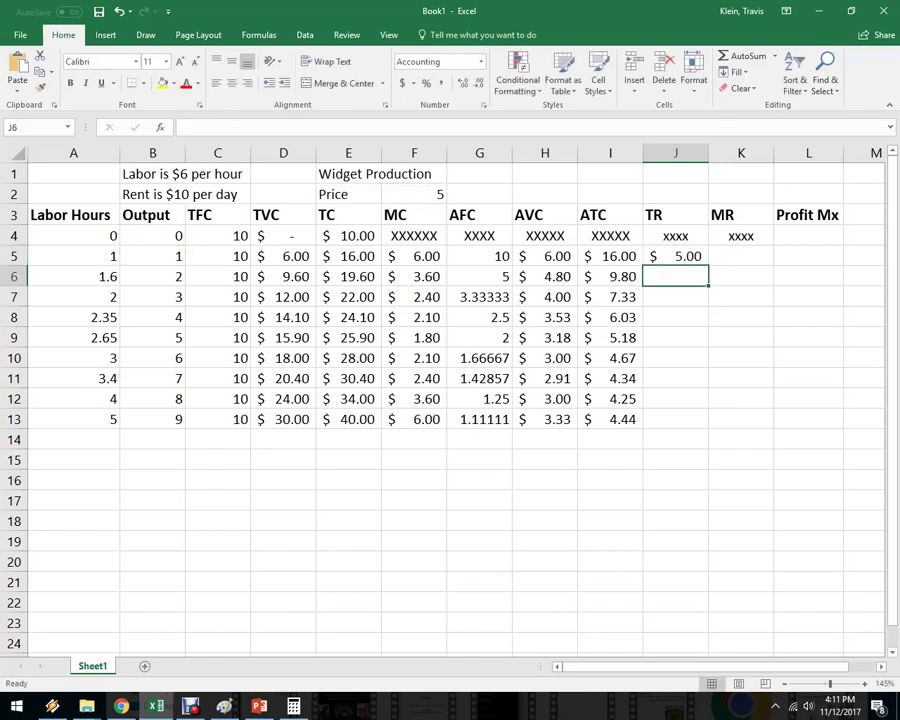
Copy the total revenue formula from J5 down through J13
{"action": "left_click", "coordinate": [675, 236]}
{"action": "left_click", "coordinate": [675, 256]}
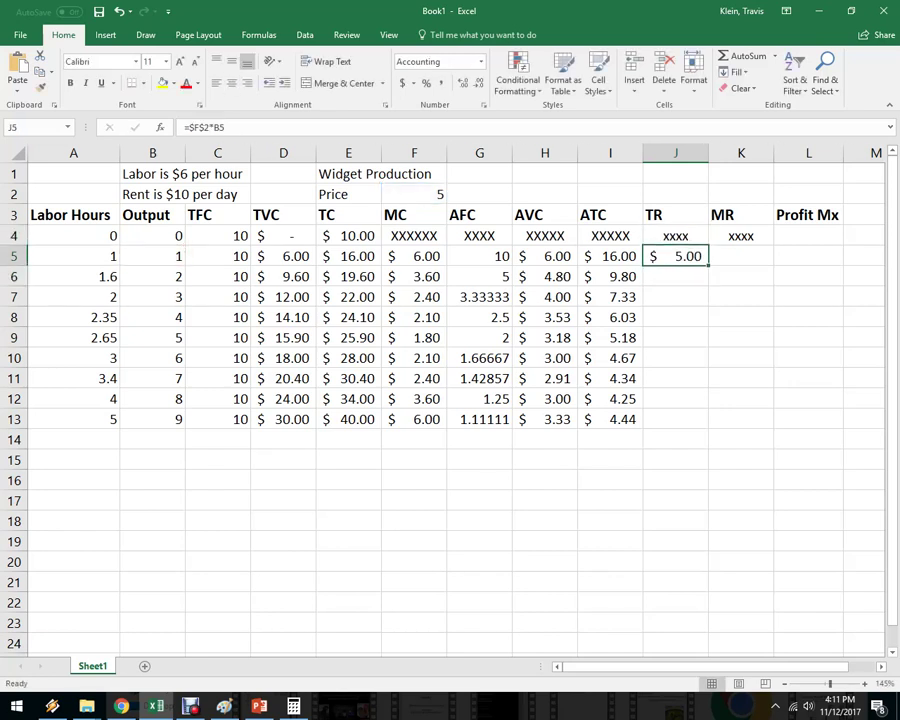
{"action": "double_click", "coordinate": [708, 266]}
{"action": "left_click", "coordinate": [675, 520]}
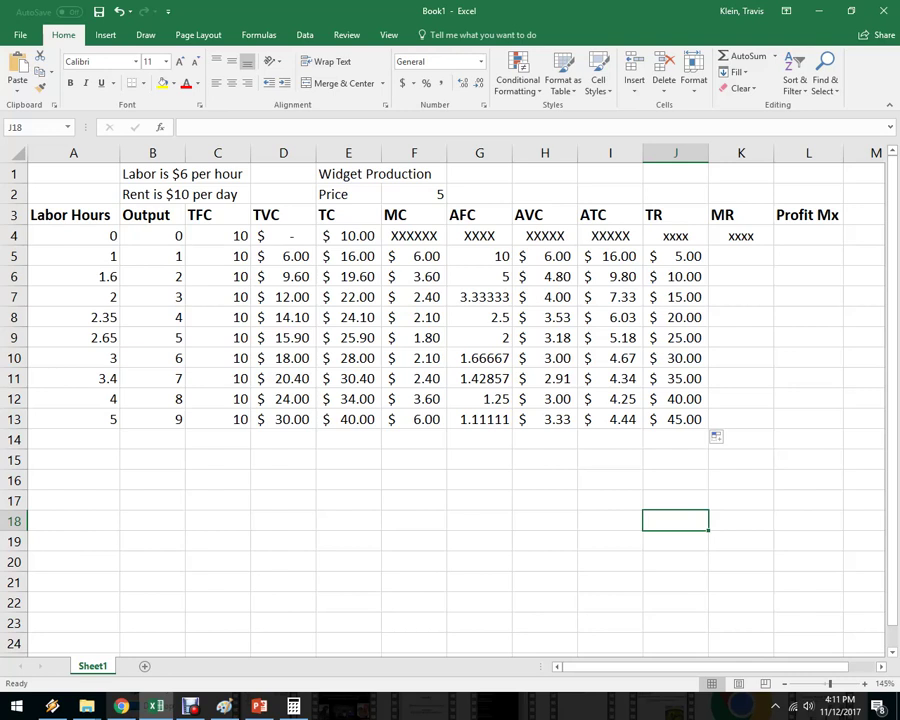
Enter the marginal revenue formulas =J5 in K5 and =J6-J5 in K6
{"action": "left_click", "coordinate": [741, 256]}
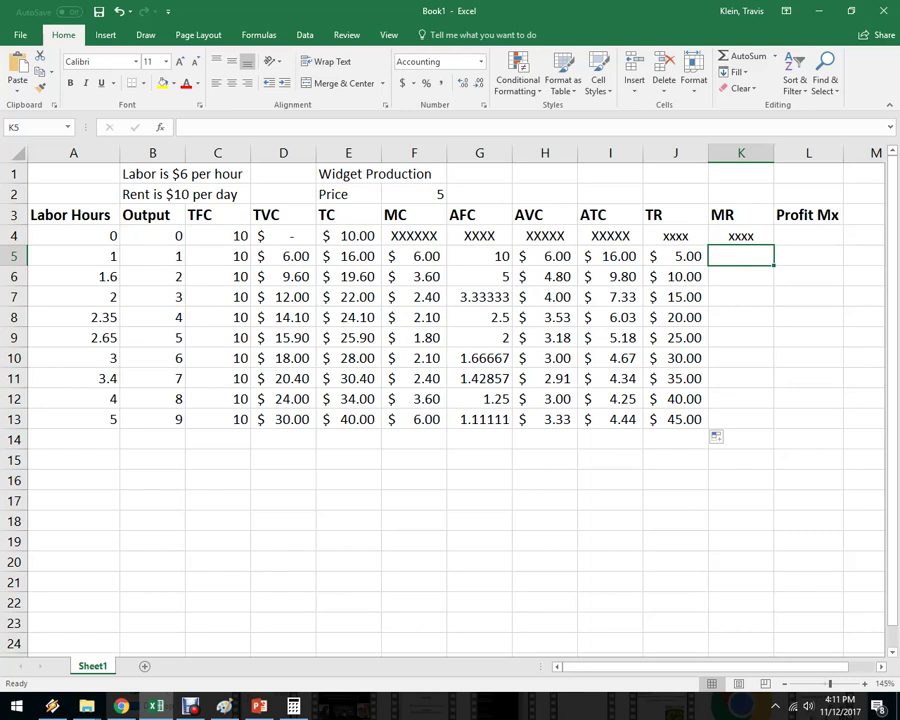
{"action": "type", "text": "=J5"}
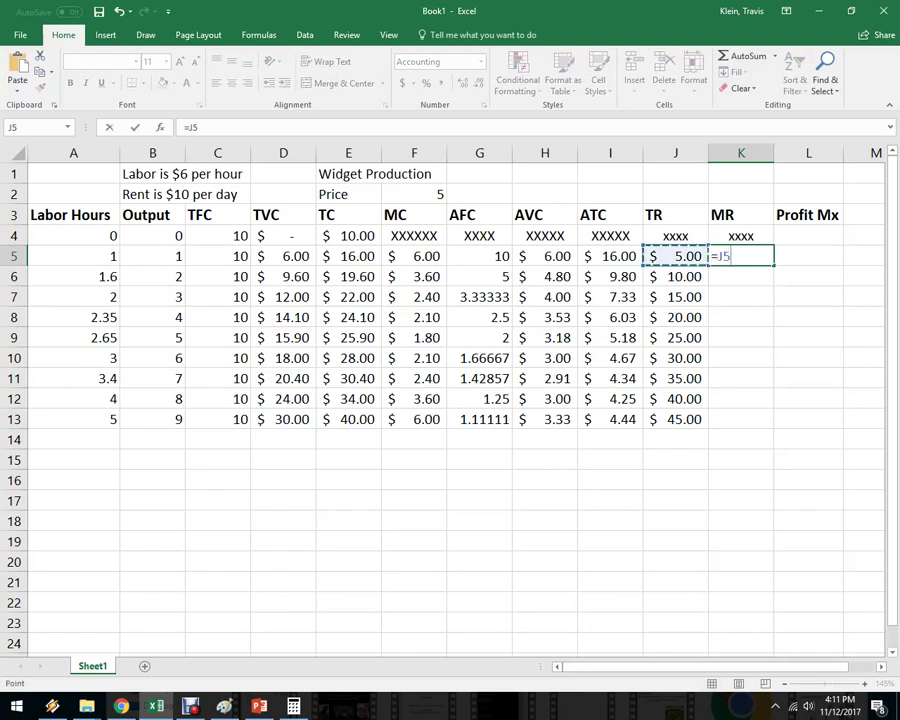
{"action": "key", "text": "Return"}
{"action": "type", "text": "=J6"}
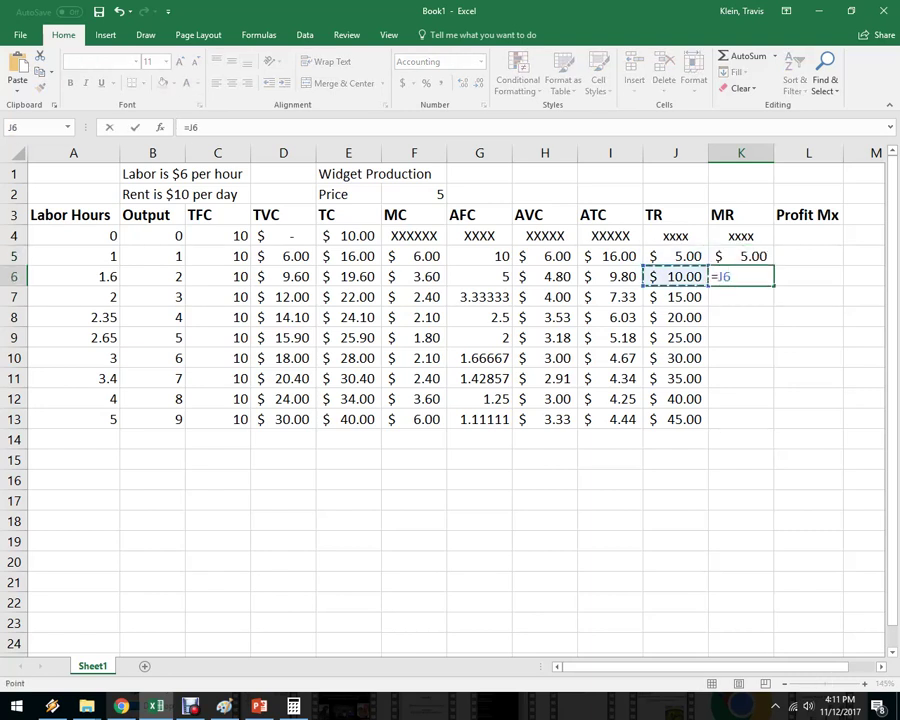
{"action": "type", "text": "-J5"}
{"action": "key", "text": "Return"}
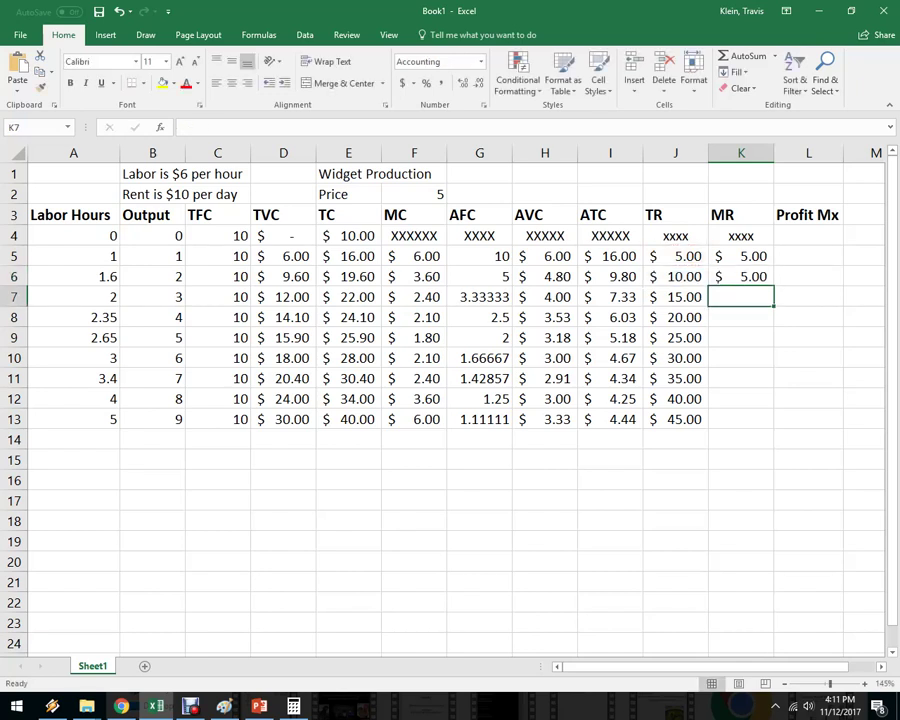
Copy the marginal revenue formula from K6 down through K13
{"action": "left_click", "coordinate": [740, 276]}
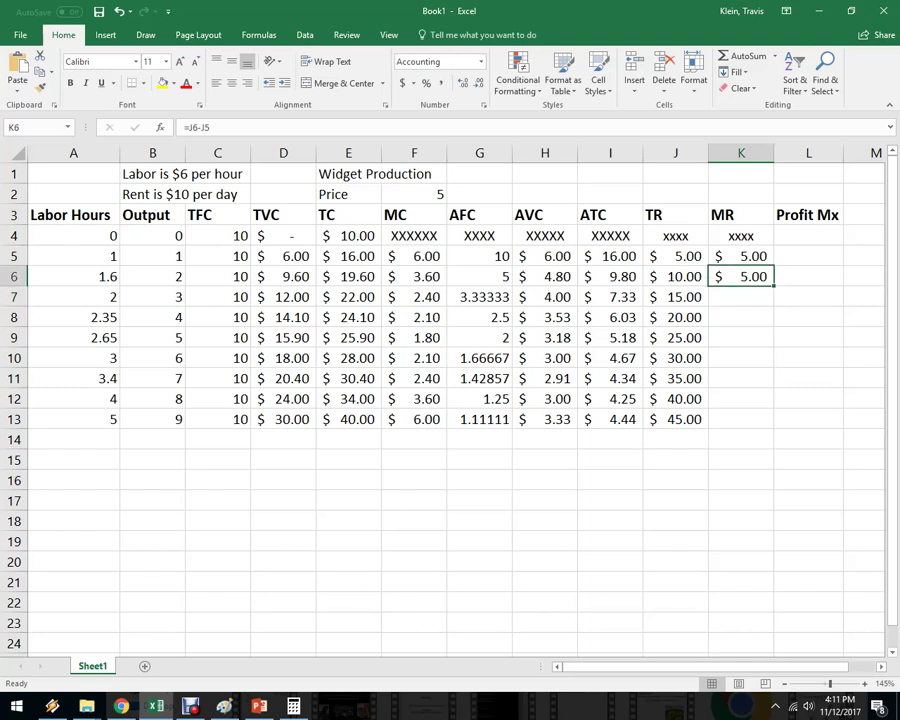
{"action": "left_click_drag", "start_coordinate": [774, 286], "coordinate": [774, 419]}
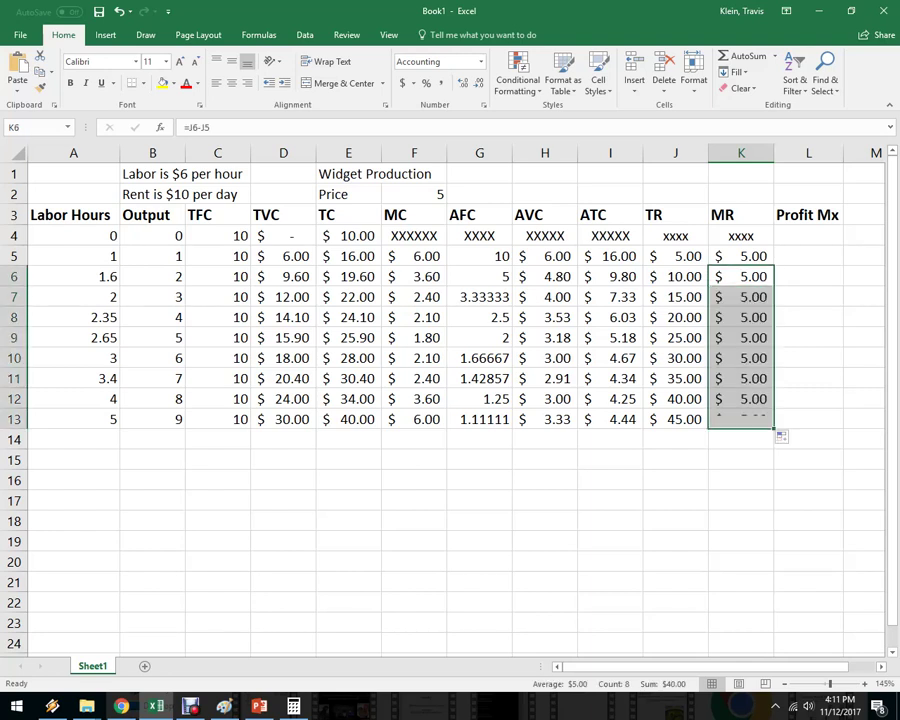
{"action": "left_click", "coordinate": [741, 480]}
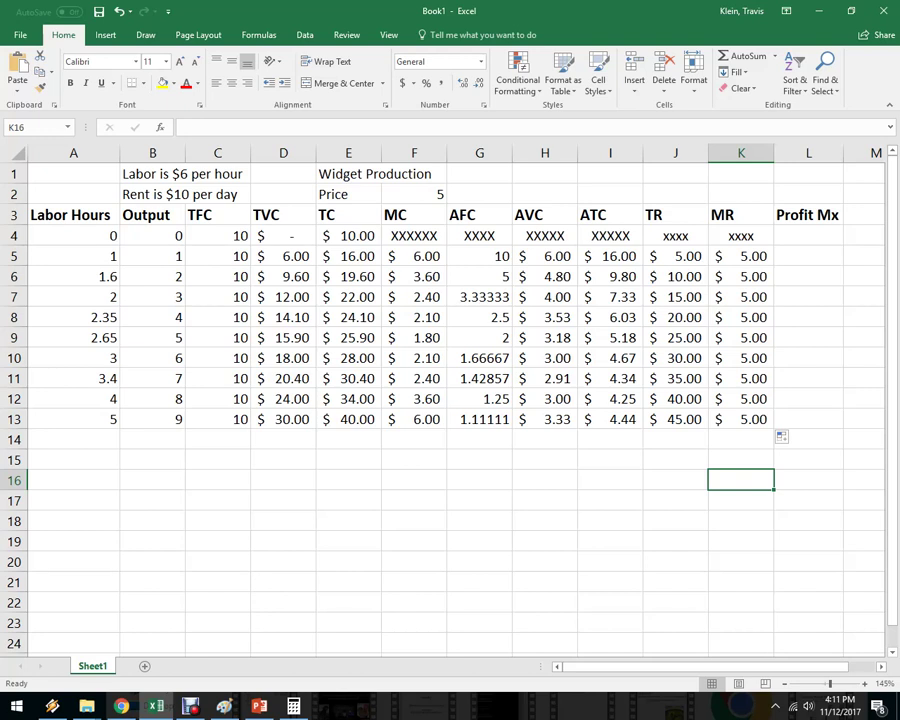
Enter the Profit Mx formula =K5-F5 in L5 to subtract marginal cost from marginal revenue
{"action": "left_click", "coordinate": [808, 256]}
{"action": "type", "text": "="}
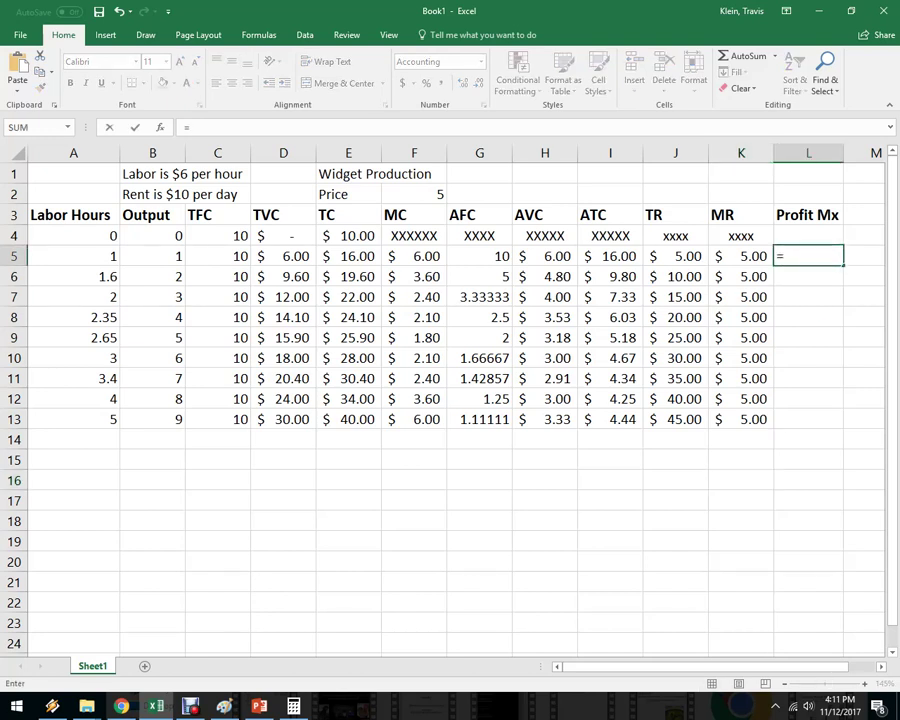
{"action": "left_click", "coordinate": [741, 256]}
{"action": "type", "text": "-"}
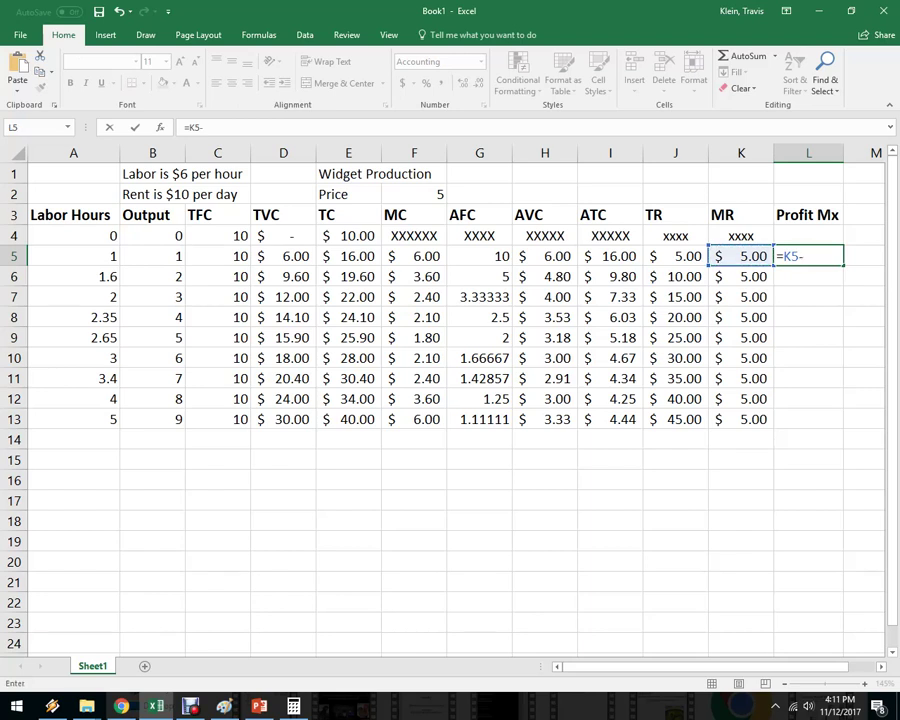
{"action": "left_click", "coordinate": [414, 256]}
{"action": "key", "text": "Return"}
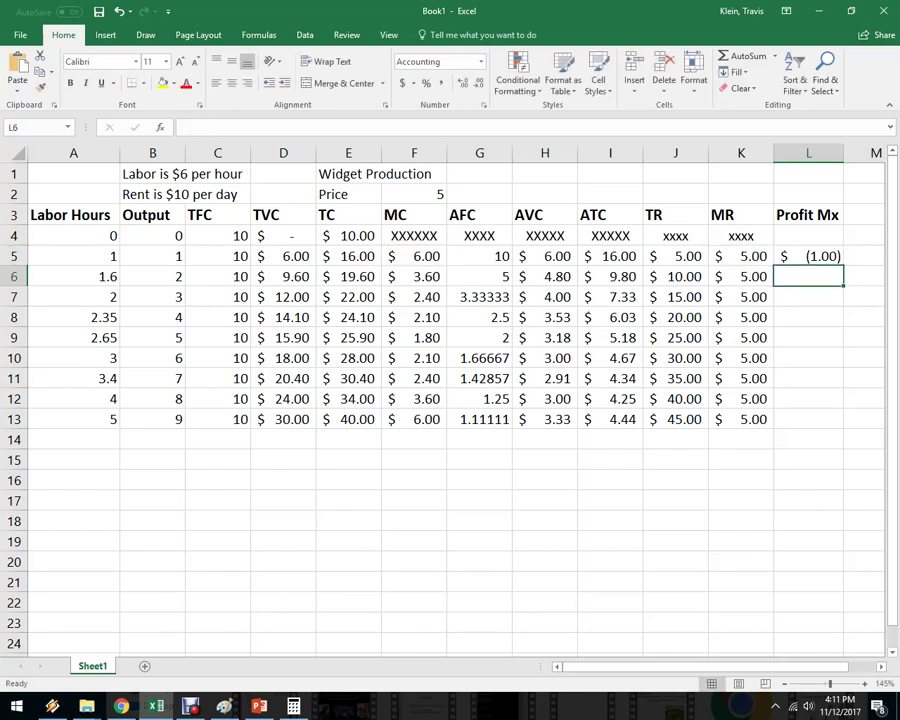
Copy the Profit Mx formula from L5 down through L13
{"action": "key", "text": "Up"}
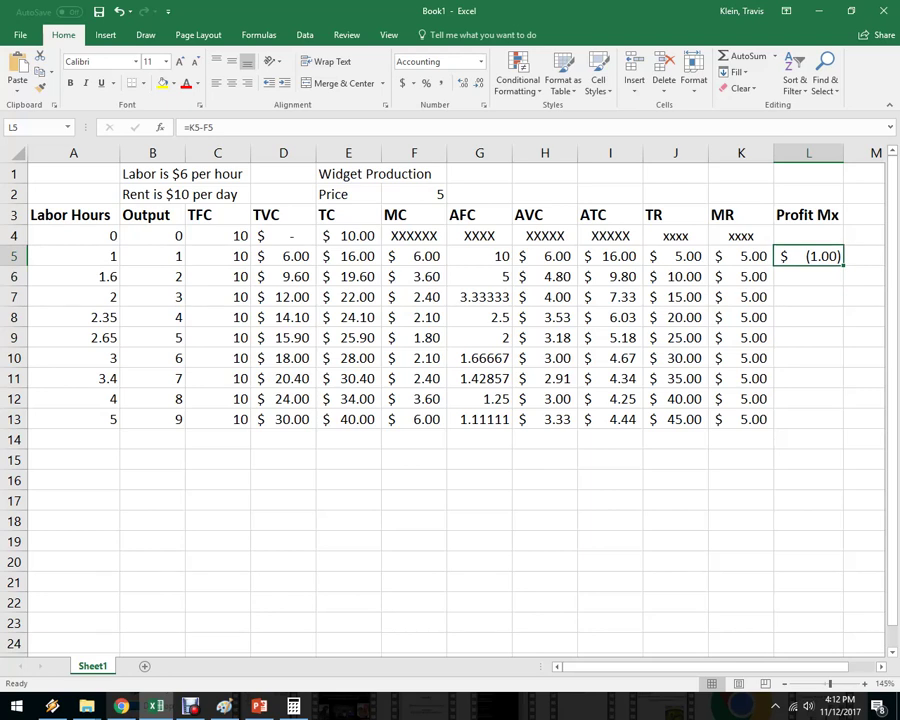
{"action": "double_click", "coordinate": [843, 266]}
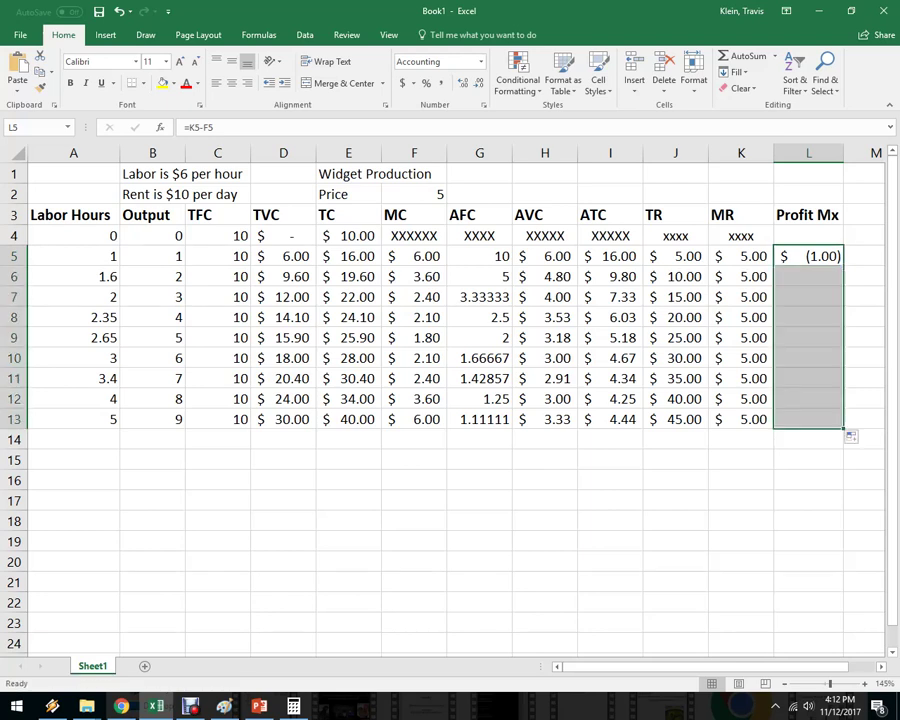
{"action": "left_click", "coordinate": [808, 520]}
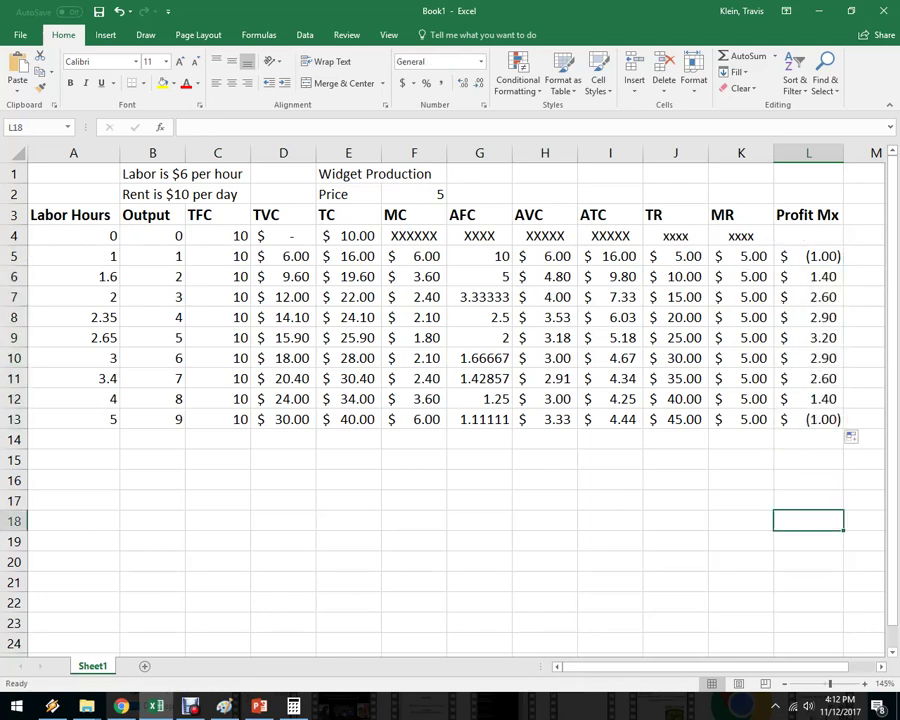
Review the Profit Mx values down to row 12 and the matching output level in B12
{"action": "left_click", "coordinate": [808, 297]}
{"action": "left_click", "coordinate": [808, 276]}
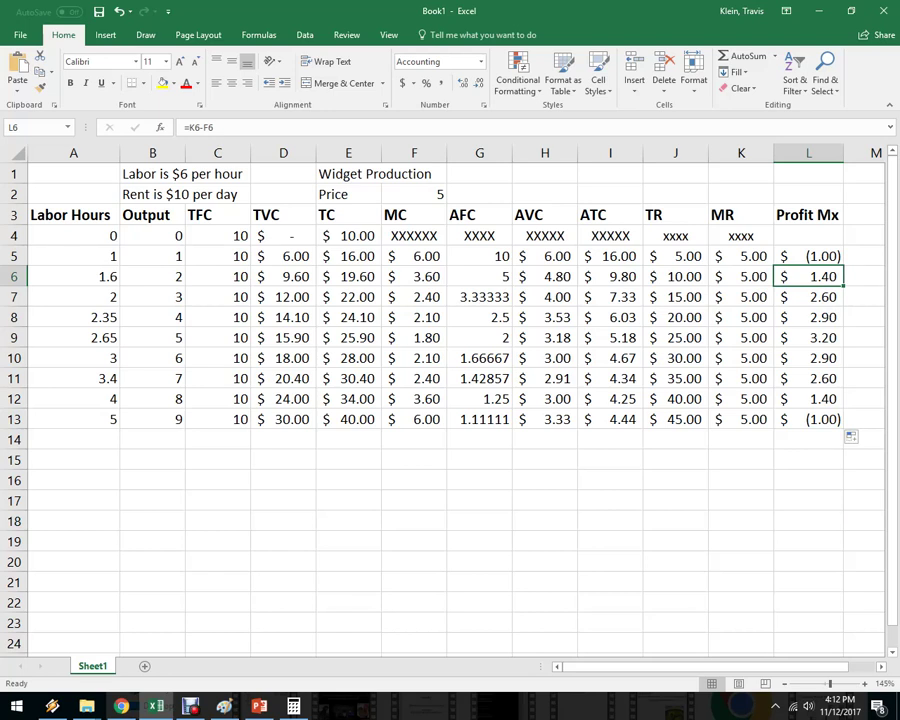
{"action": "left_click", "coordinate": [808, 297]}
{"action": "left_click", "coordinate": [808, 317]}
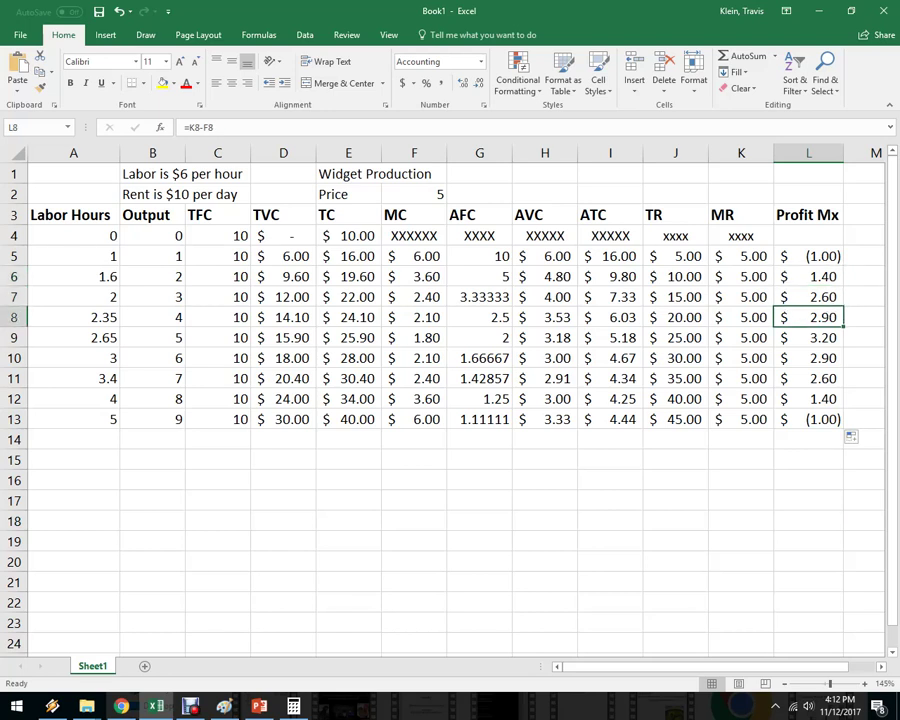
{"action": "left_click", "coordinate": [808, 398]}
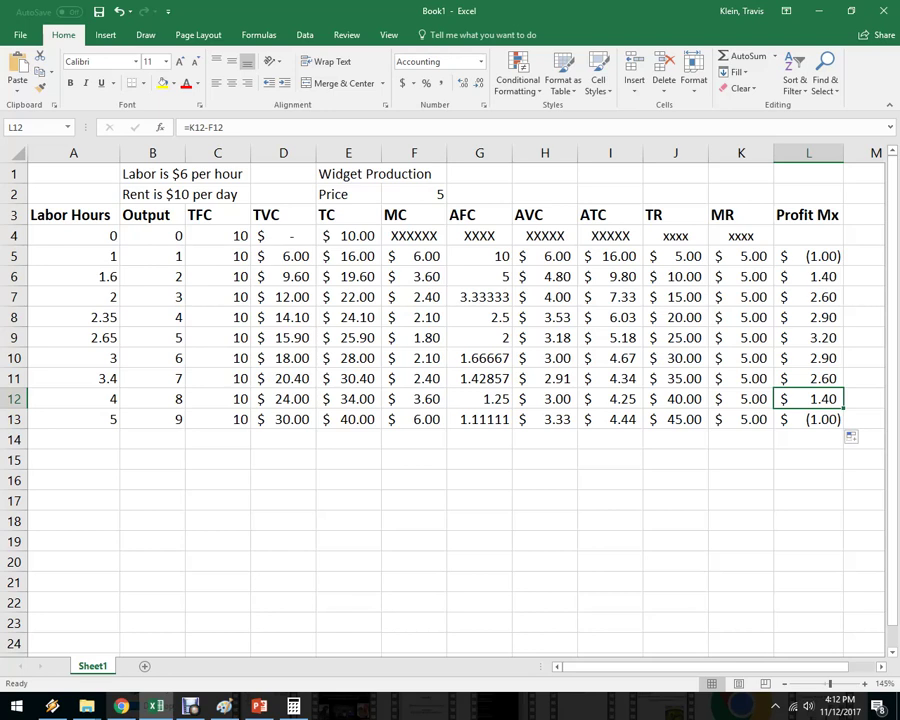
{"action": "left_click", "coordinate": [152, 398]}
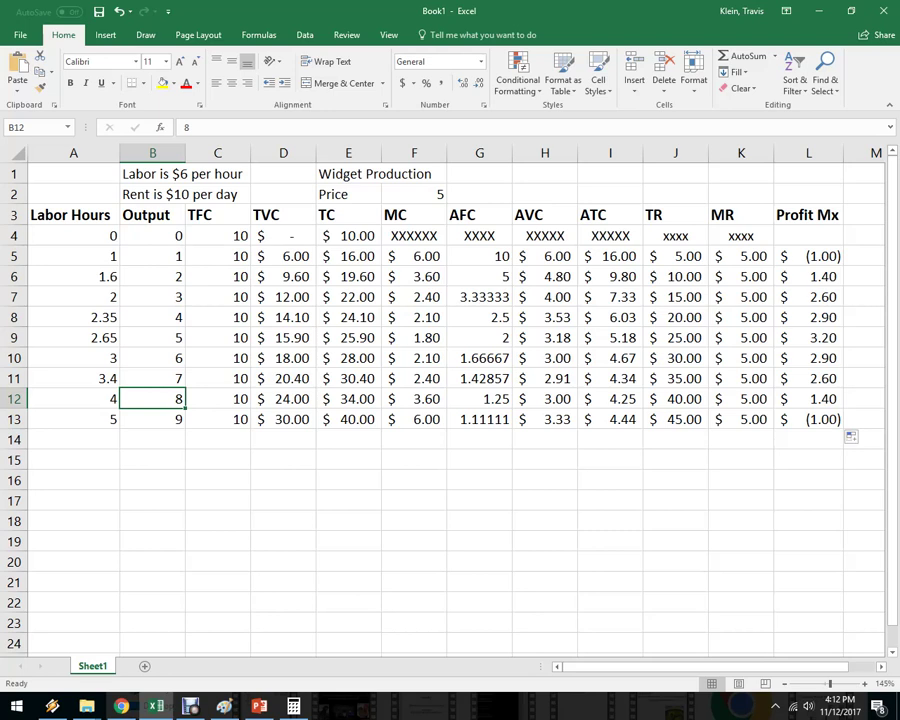
Set the price in F2 to 7 and check the Profit Mx value in L13
{"action": "left_click", "coordinate": [348, 235]}
{"action": "left_click", "coordinate": [414, 194]}
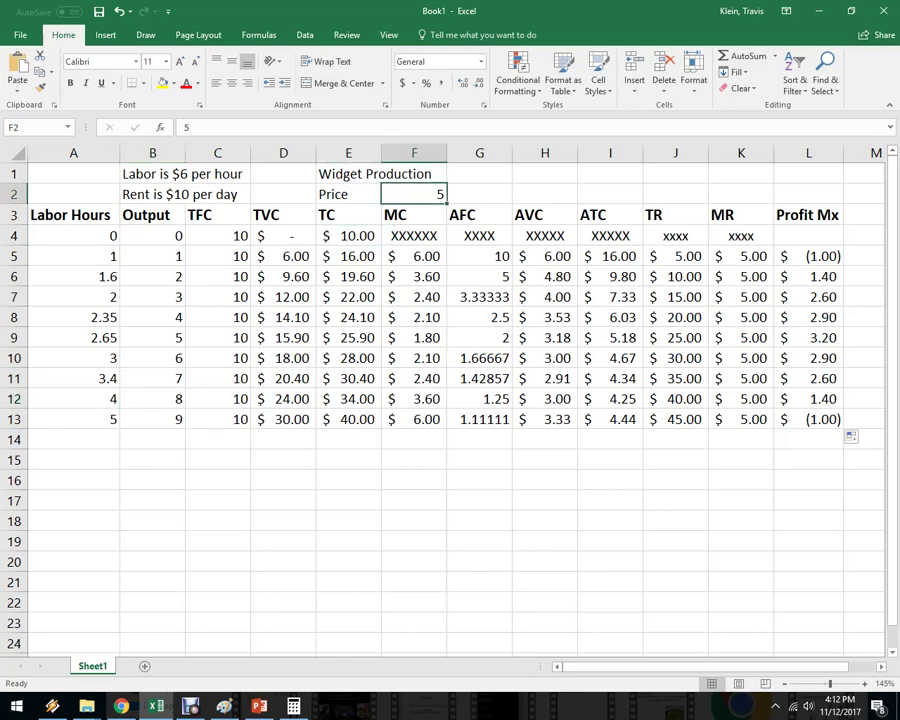
{"action": "type", "text": "7"}
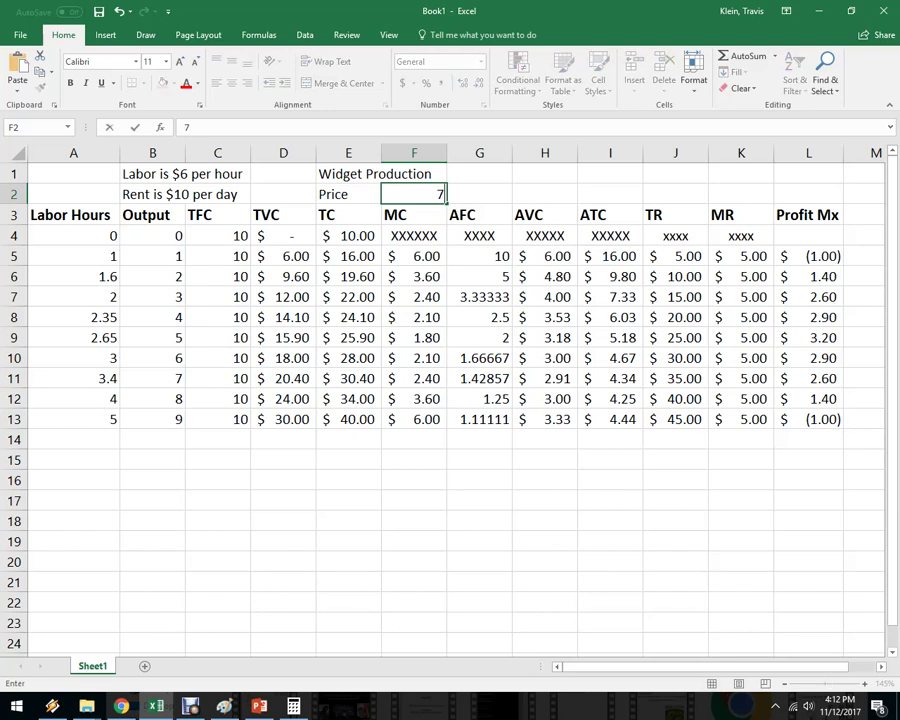
{"action": "key", "text": "Return"}
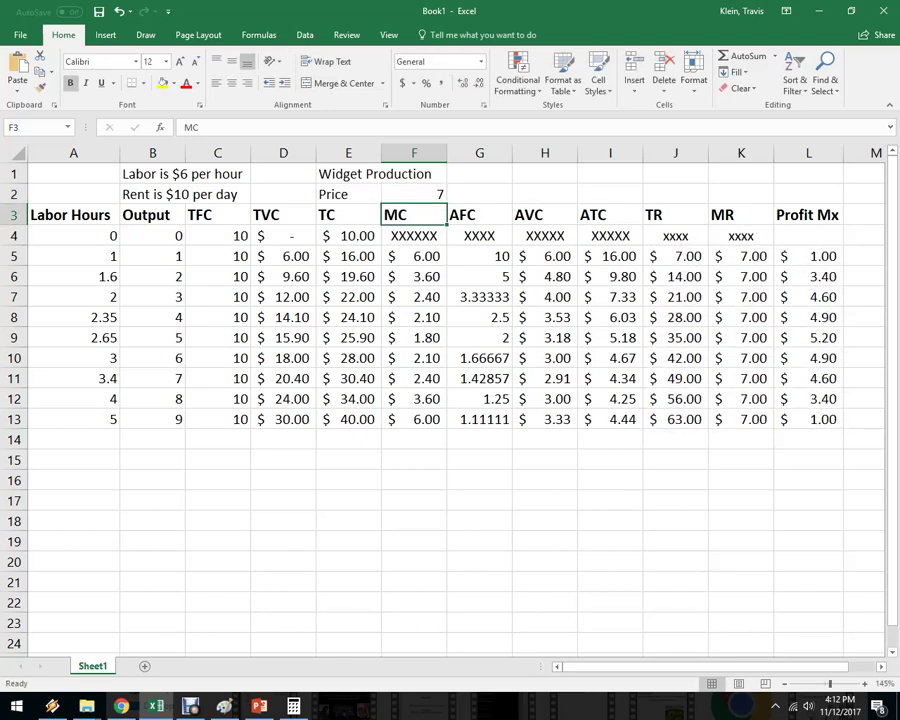
{"action": "left_click", "coordinate": [808, 419]}
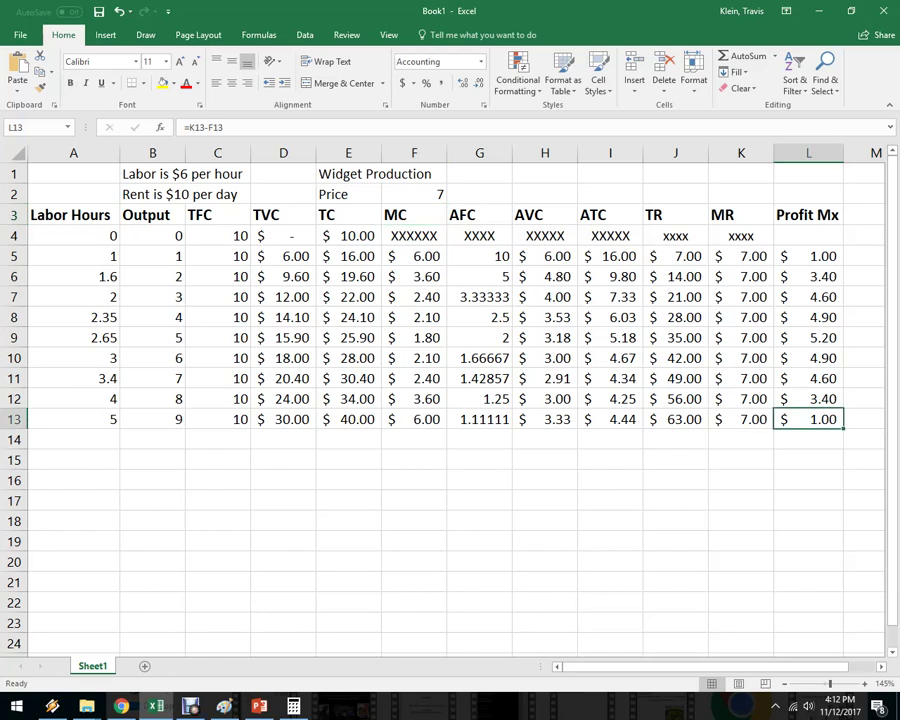
Set the price in F2 to 2.5
{"action": "left_click", "coordinate": [414, 194]}
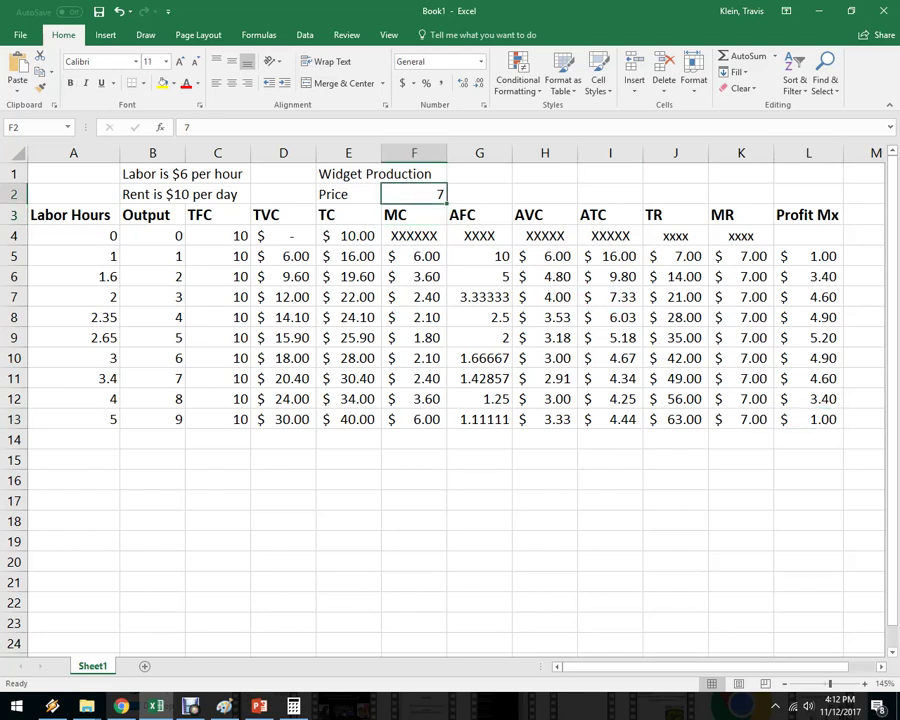
{"action": "type", "text": "2."}
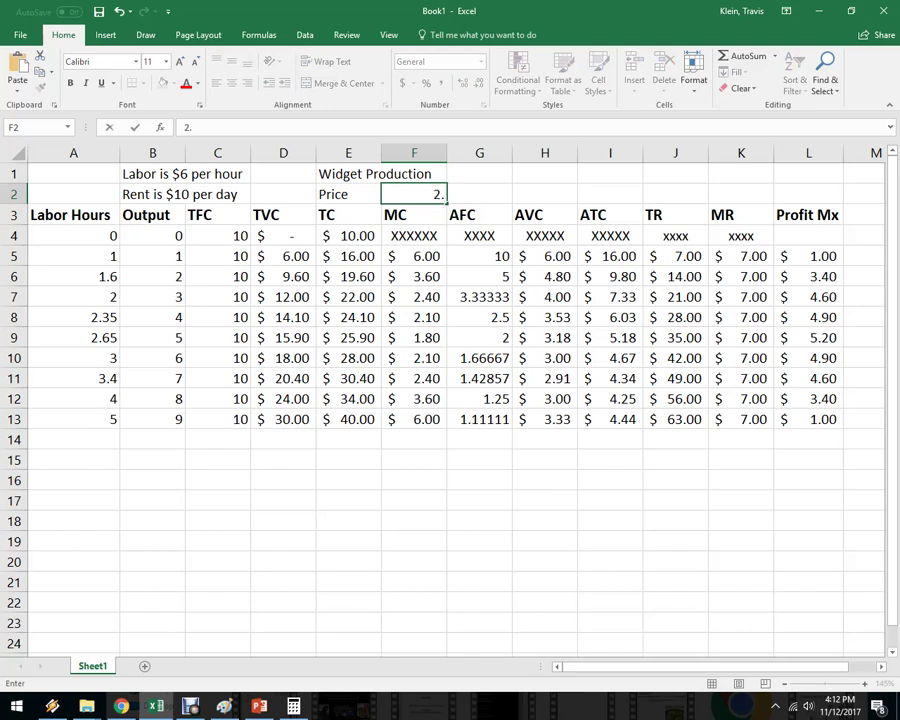
{"action": "type", "text": "2"}
{"action": "key", "text": "BackSpace"}
{"action": "key", "text": "BackSpace"}
{"action": "type", "text": ".5"}
{"action": "key", "text": "Return"}
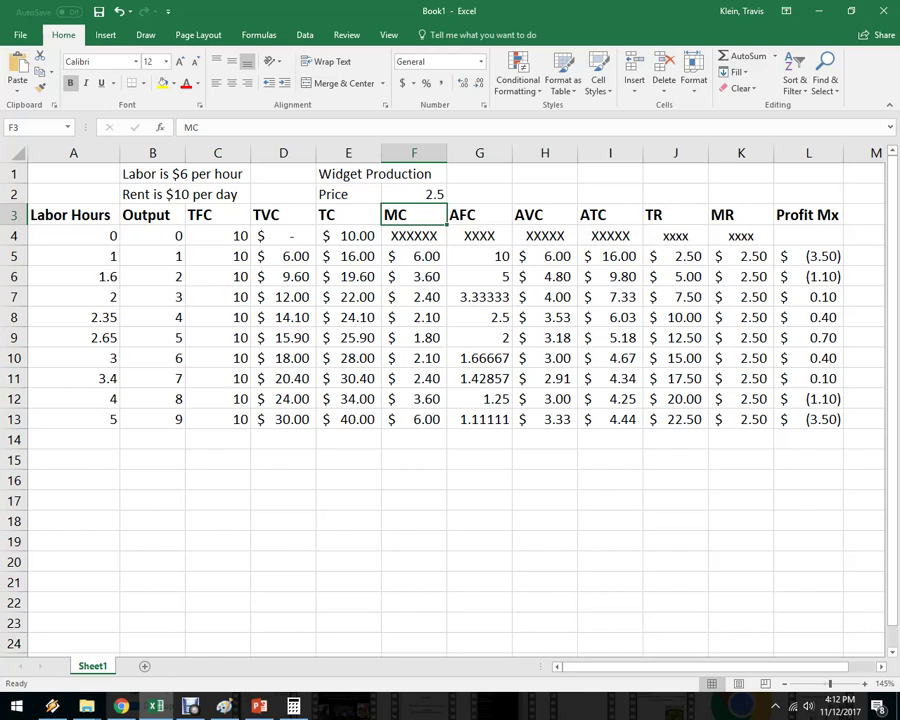
Set the price in F2 to 4
{"action": "left_click", "coordinate": [413, 194]}
{"action": "type", "text": "4"}
{"action": "key", "text": "Return"}
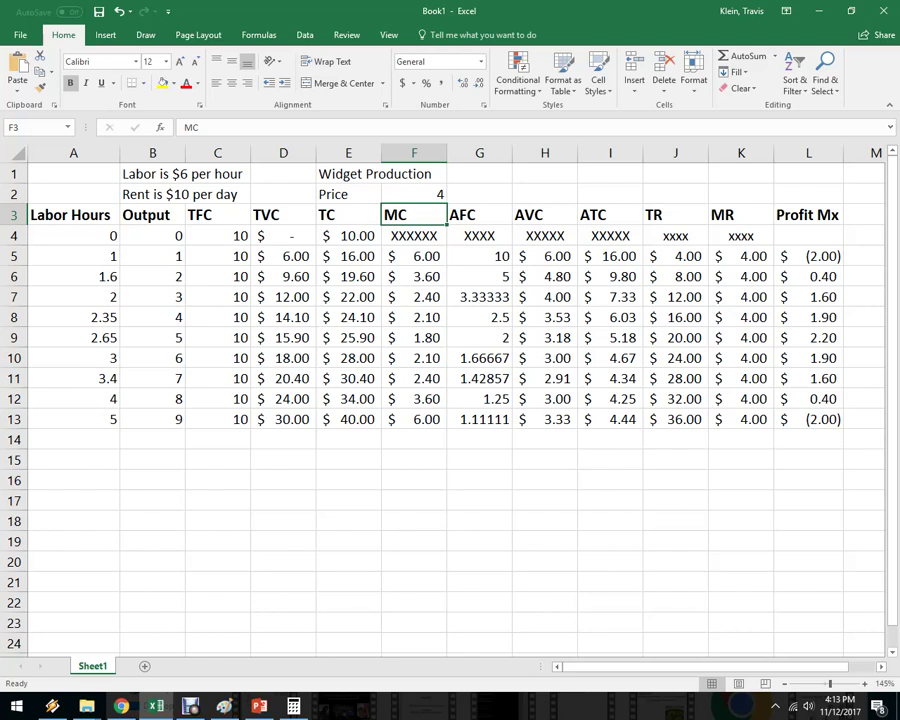
Switch to PowerPoint, show the "Paper clip changes" slide, and capture its Industry and US Firm list with the Snipping Tool
{"action": "left_click", "coordinate": [224, 706]}
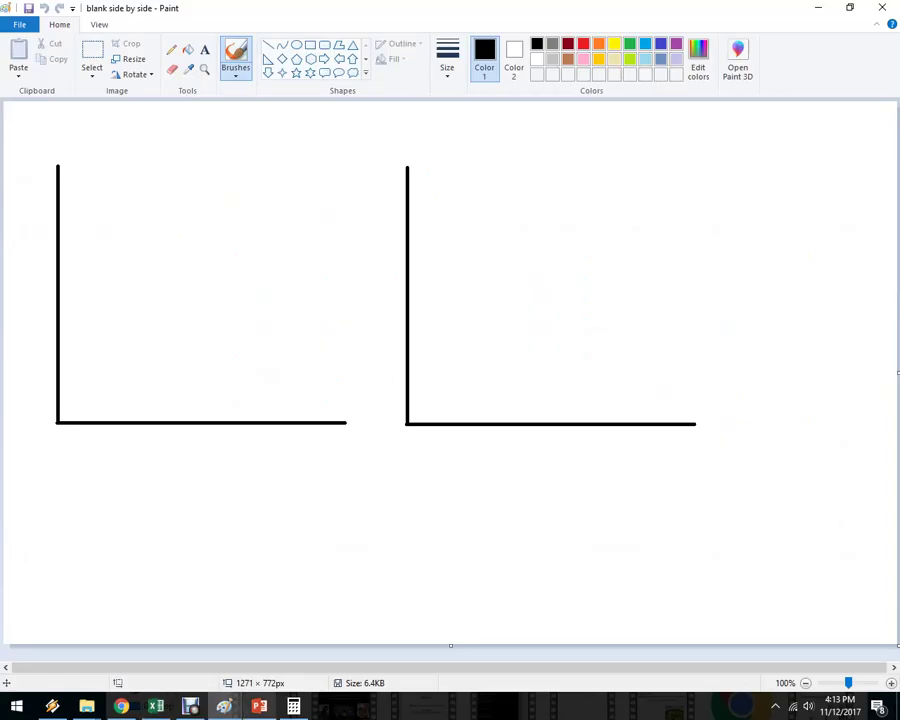
{"action": "key", "text": "alt+Tab"}
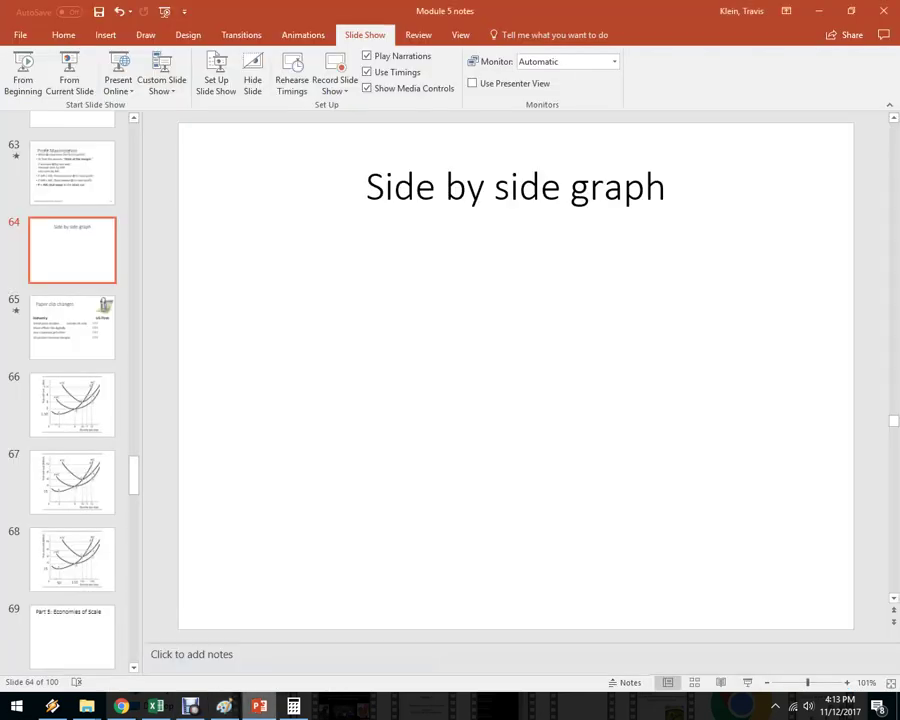
{"action": "key", "text": "Down"}
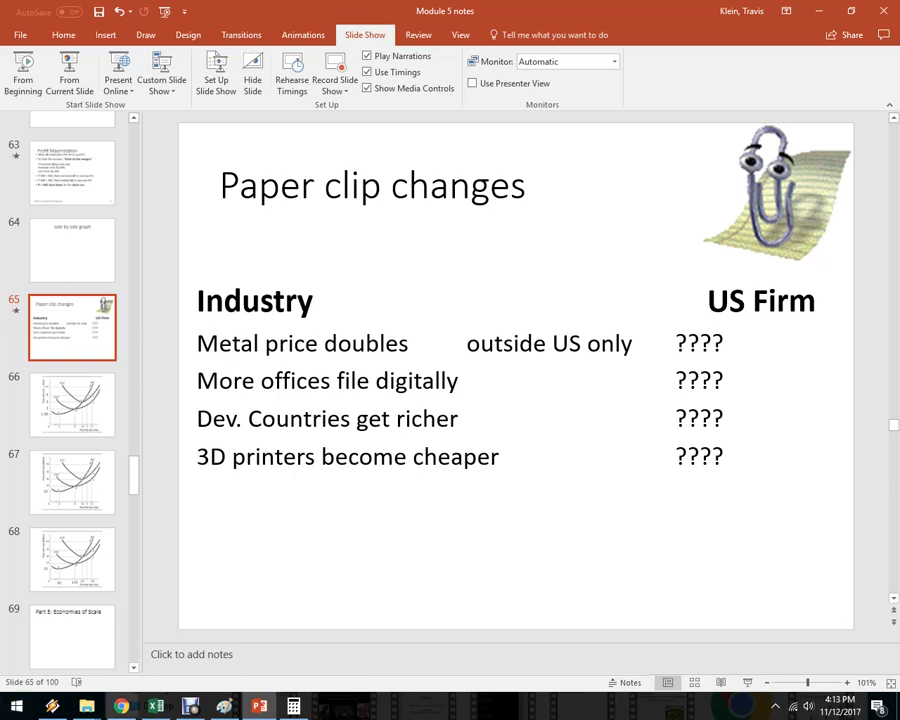
{"action": "left_click", "coordinate": [16, 706]}
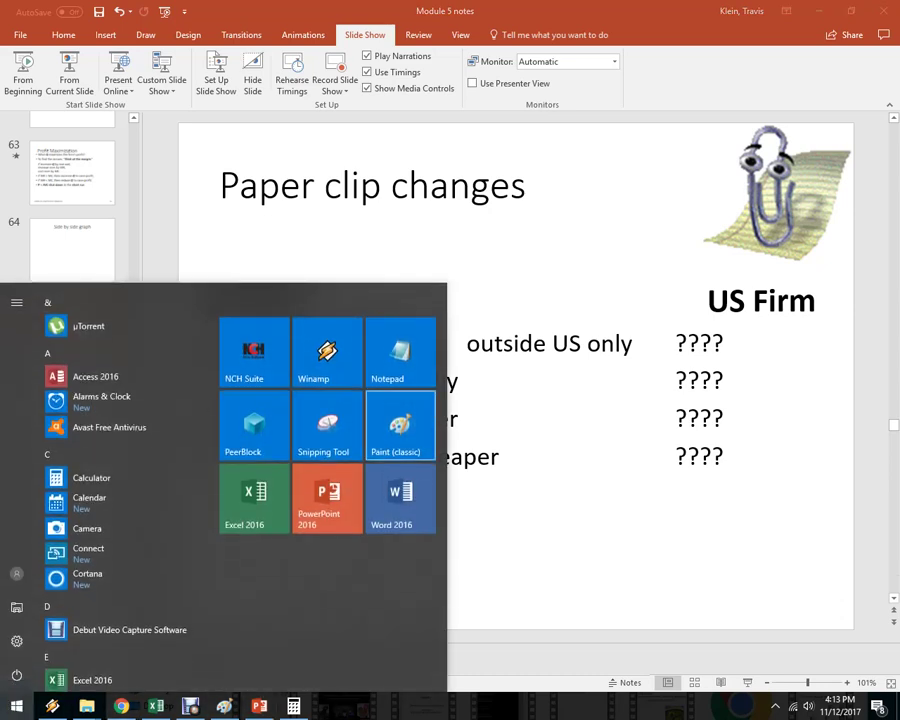
{"action": "left_click", "coordinate": [327, 425]}
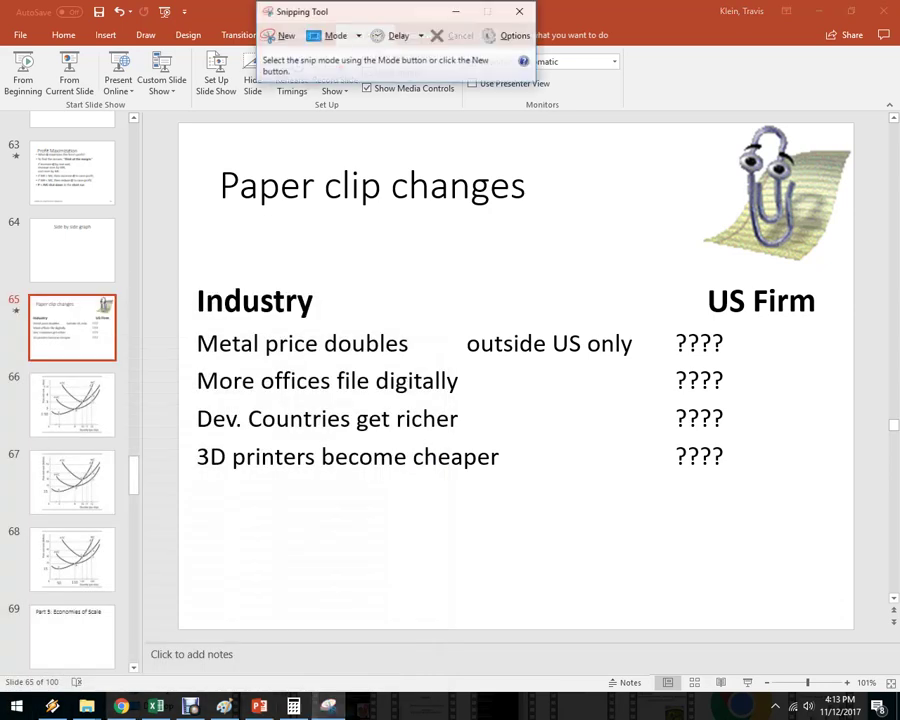
{"action": "key", "text": "ctrl+n"}
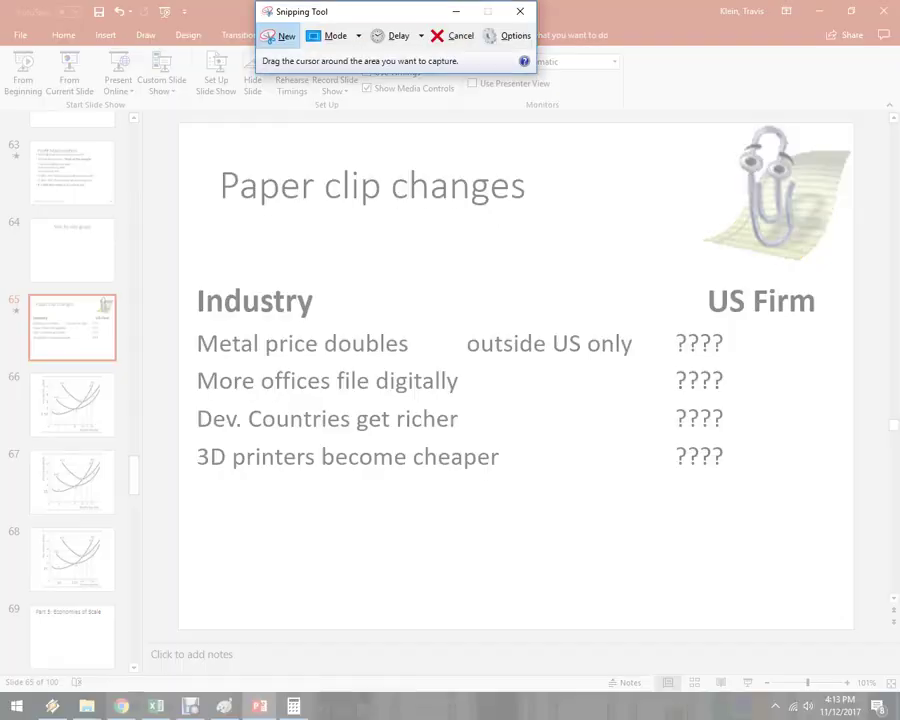
{"action": "left_click_drag", "start_coordinate": [185, 278], "coordinate": [834, 512]}
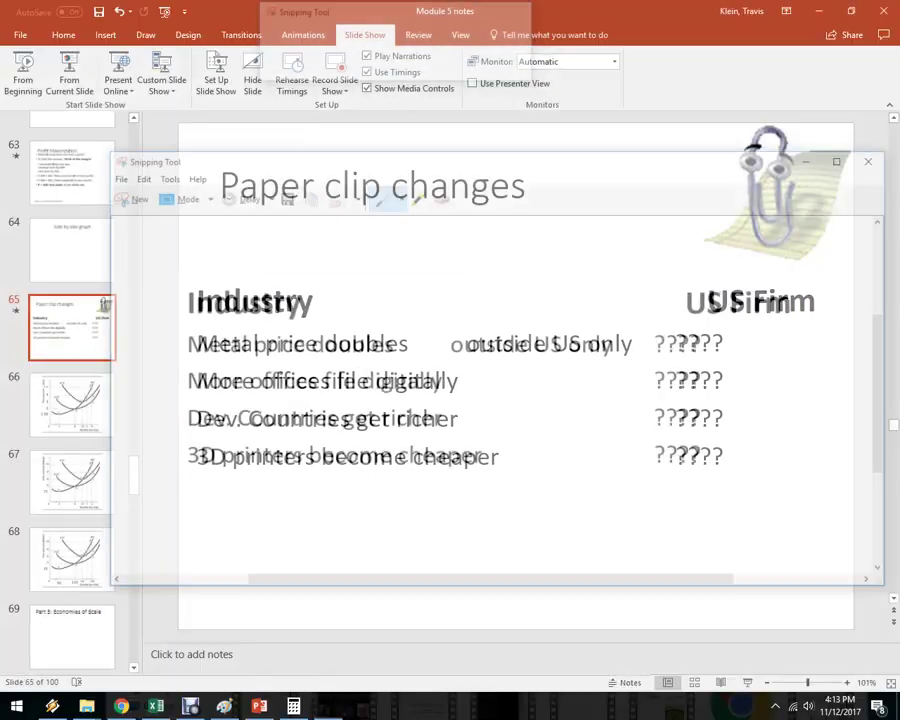
Switch to Paint, paste the captured list, resize it to about 812 × 270 px, and place it beneath the two blank graphs
{"action": "left_click", "coordinate": [224, 706]}
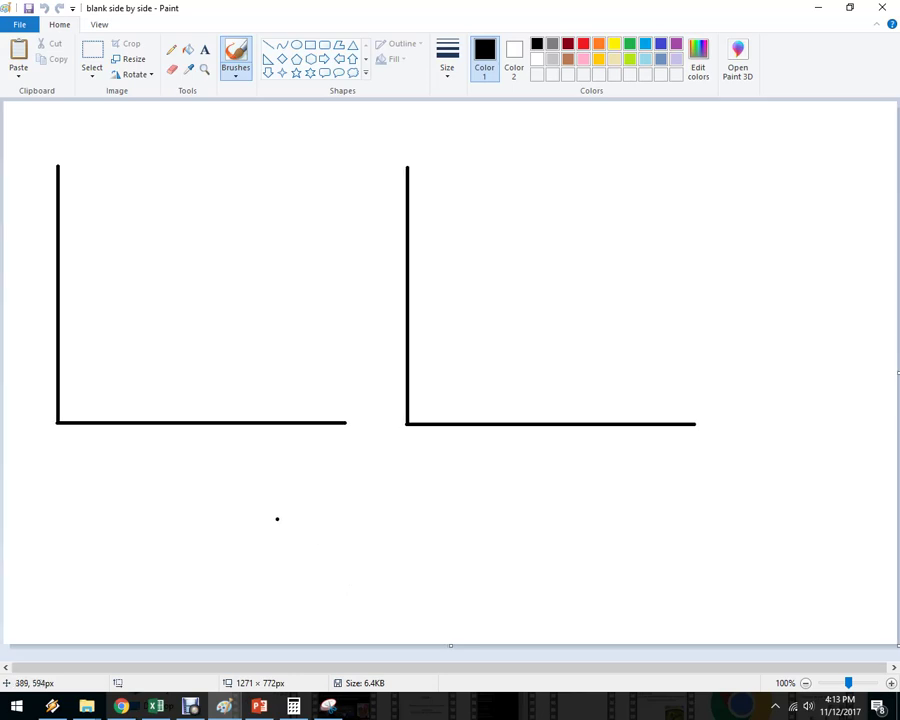
{"action": "scroll", "coordinate": [277, 520], "scroll_direction": "down", "scroll_amount": 1}
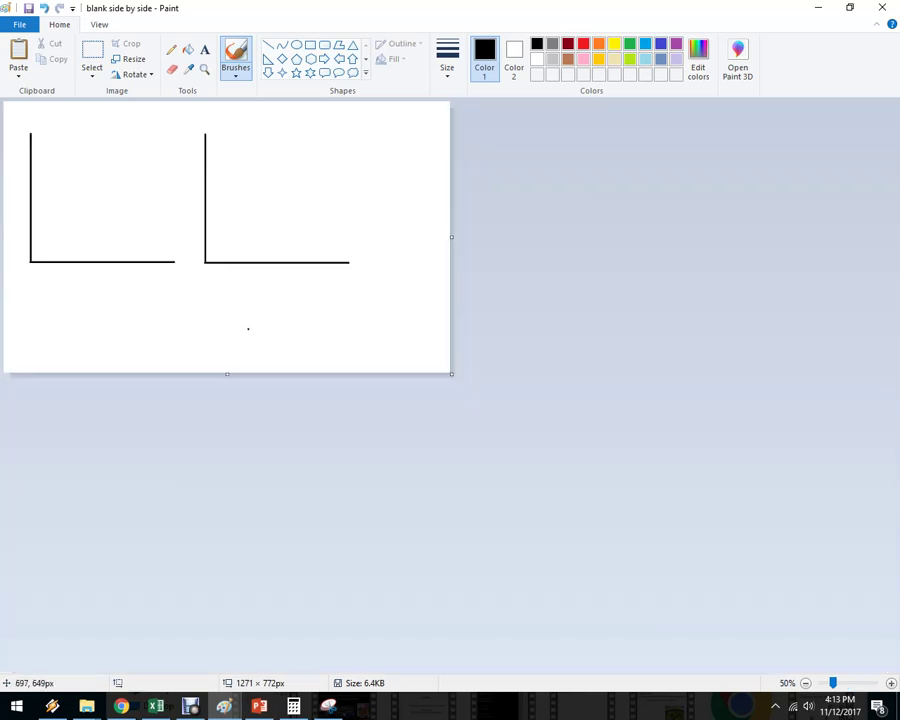
{"action": "key", "text": "ctrl+v"}
{"action": "left_click_drag", "start_coordinate": [231, 142], "coordinate": [262, 316]}
{"action": "left_click_drag", "start_coordinate": [358, 272], "coordinate": [320, 294]}
{"action": "left_click_drag", "start_coordinate": [207, 324], "coordinate": [227, 314]}
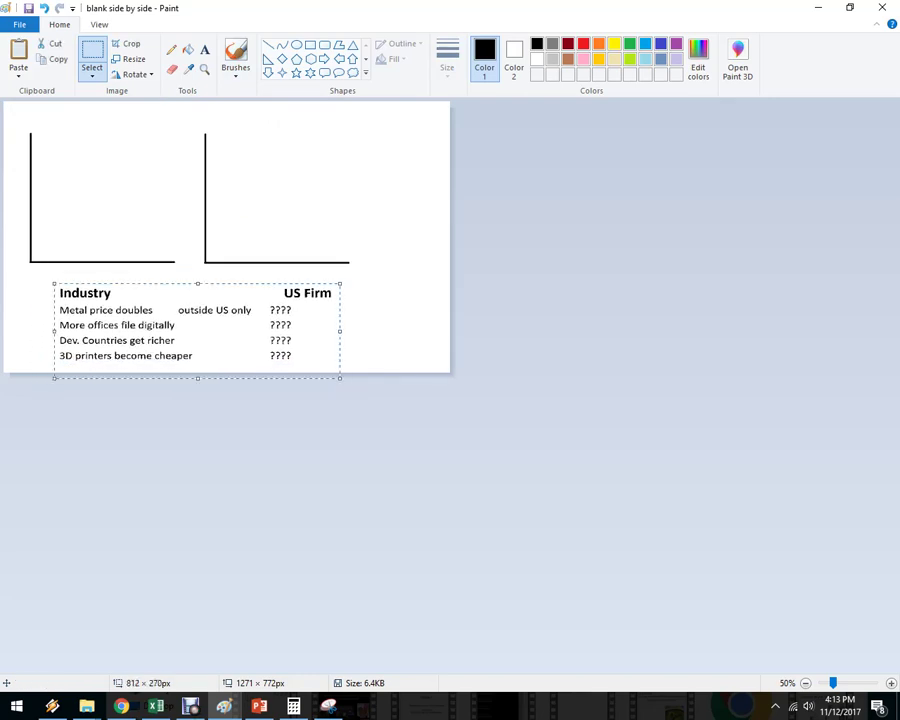
{"action": "left_click", "coordinate": [423, 221]}
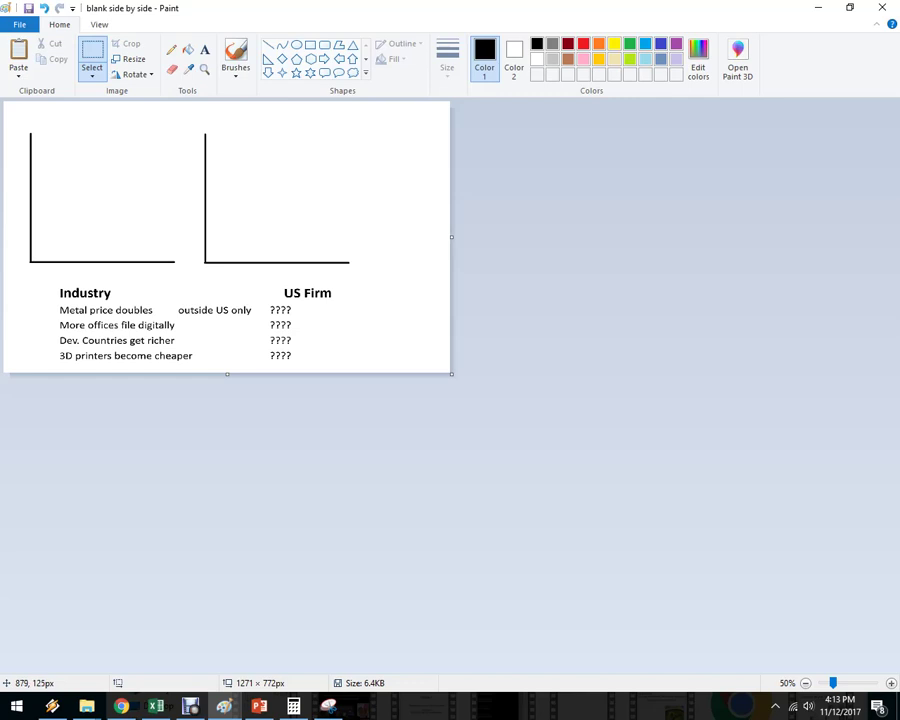
Draw a downward-sloping and an upward-sloping black straight line that cross in the middle of the first graph
{"action": "scroll", "coordinate": [443, 163], "scroll_direction": "up", "scroll_amount": 1}
{"action": "left_click", "coordinate": [268, 45]}
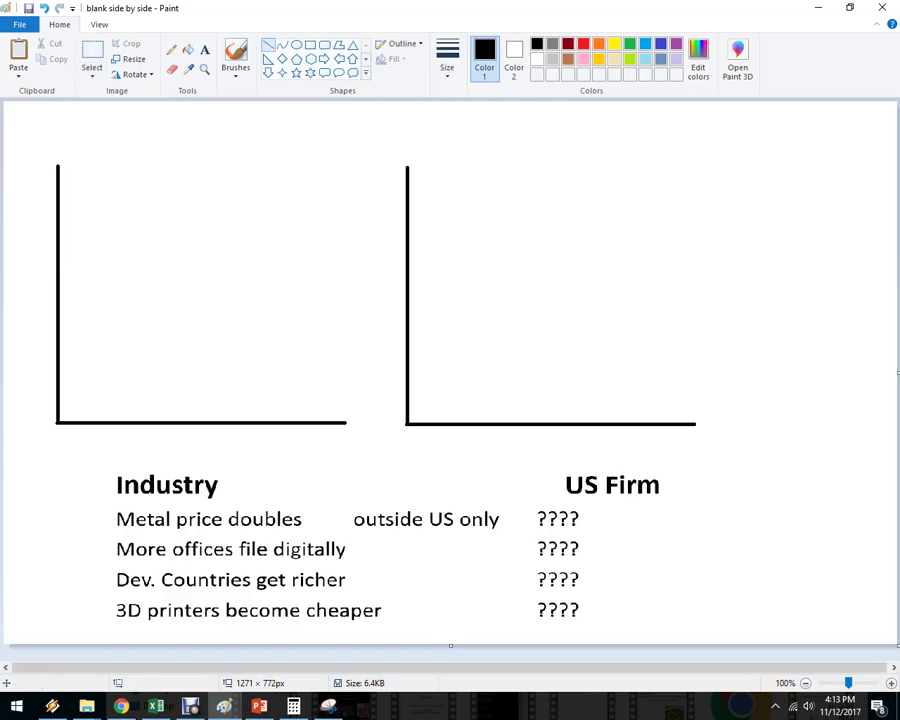
{"action": "left_click_drag", "start_coordinate": [86, 175], "coordinate": [333, 406]}
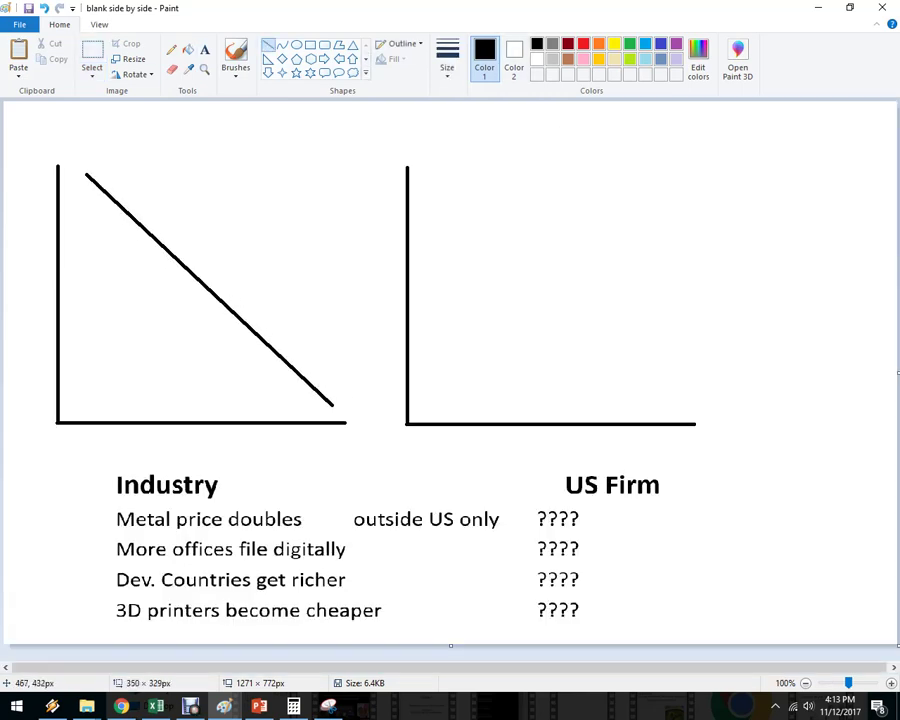
{"action": "left_click_drag", "start_coordinate": [328, 176], "coordinate": [80, 397]}
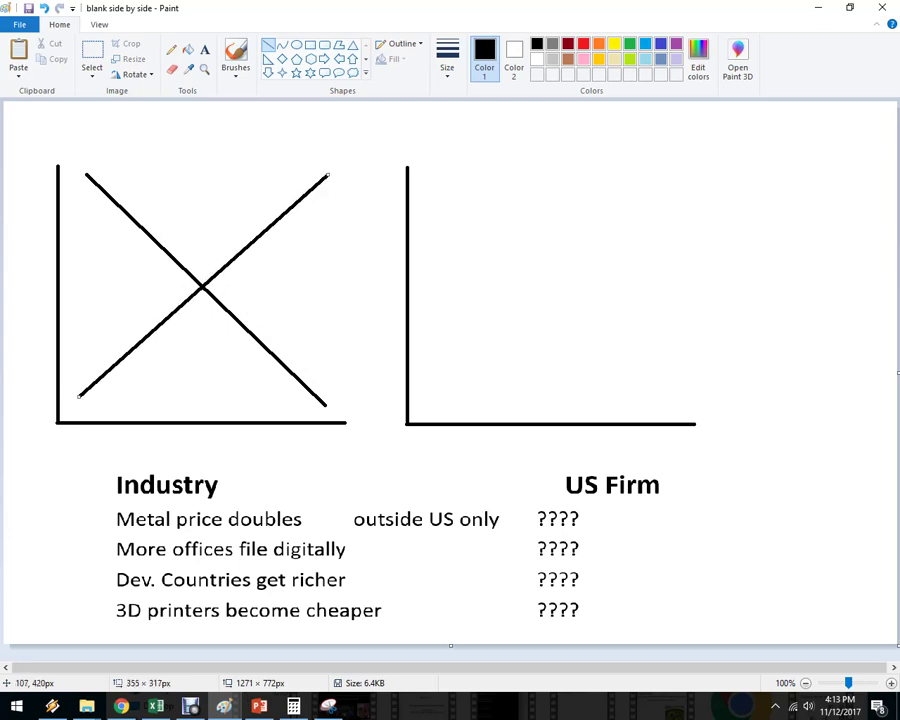
{"action": "left_click", "coordinate": [582, 219]}
Handwrite the title Market over the first graph in red and label its axes P and Q and its lines S and D
{"action": "left_click", "coordinate": [583, 43]}
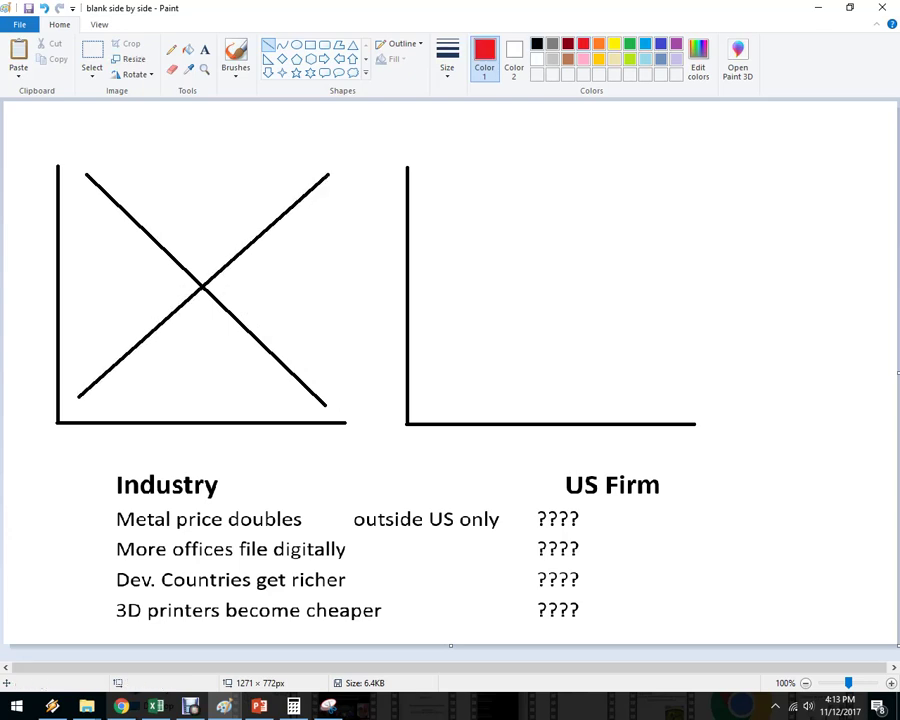
{"action": "left_click", "coordinate": [236, 52]}
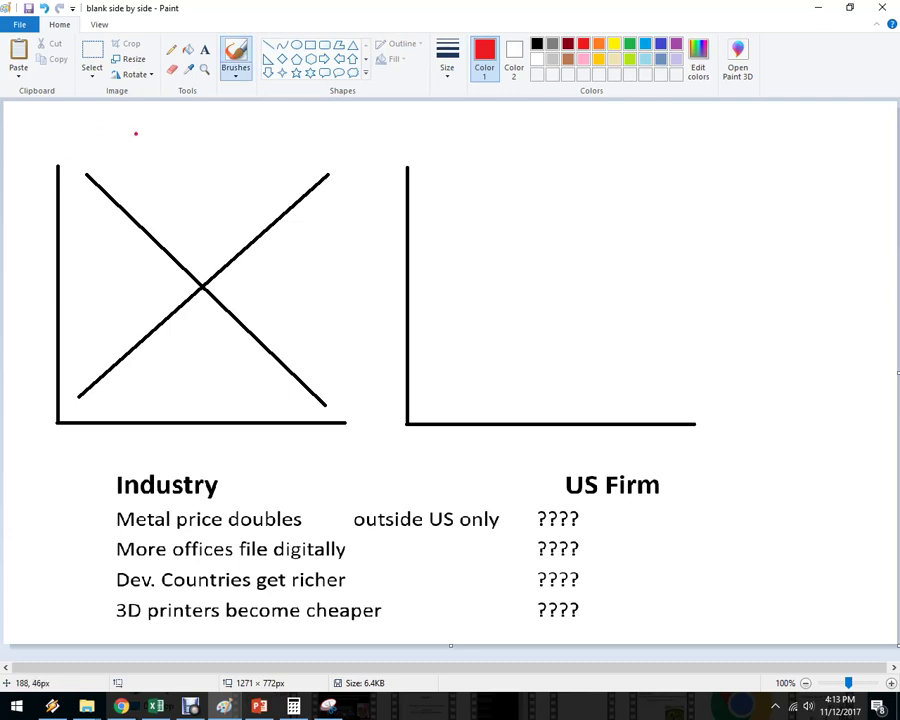
{"action": "mouse_move", "coordinate": [117, 155]}
{"action": "left_mouse_down"}
{"action": "mouse_move", "coordinate": [121, 117]}
{"action": "mouse_move", "coordinate": [152, 146]}
{"action": "mouse_move", "coordinate": [182, 123]}
{"action": "mouse_move", "coordinate": [208, 134]}
{"action": "mouse_move", "coordinate": [260, 119]}
{"action": "left_mouse_up"}
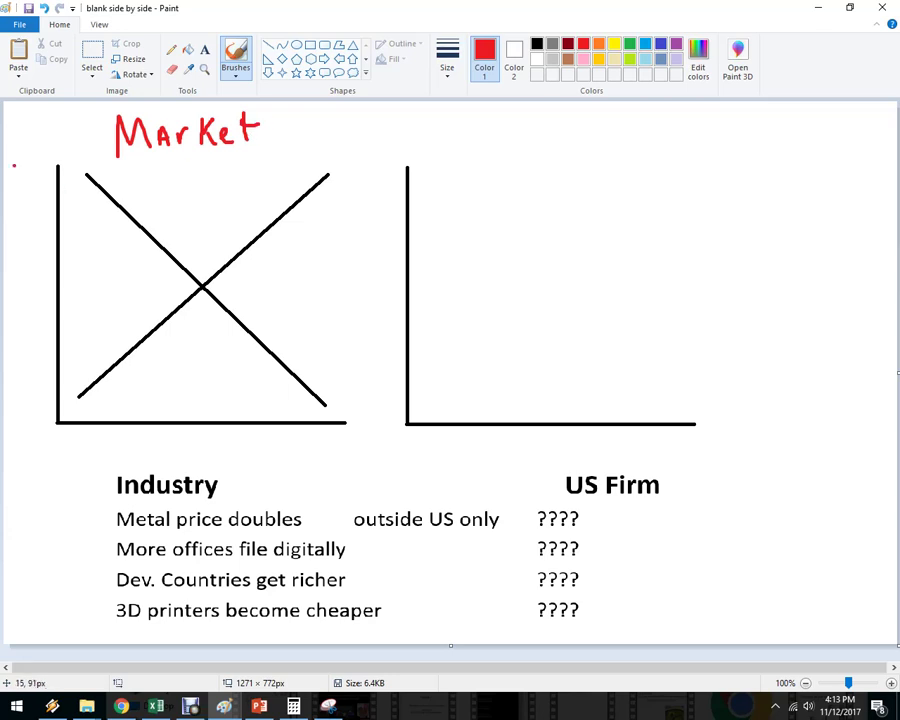
{"action": "left_click_drag", "start_coordinate": [21, 187], "coordinate": [22, 163]}
{"action": "mouse_move", "coordinate": [336, 438]}
{"action": "left_mouse_down"}
{"action": "mouse_move", "coordinate": [350, 440]}
{"action": "mouse_move", "coordinate": [366, 472]}
{"action": "left_mouse_up"}
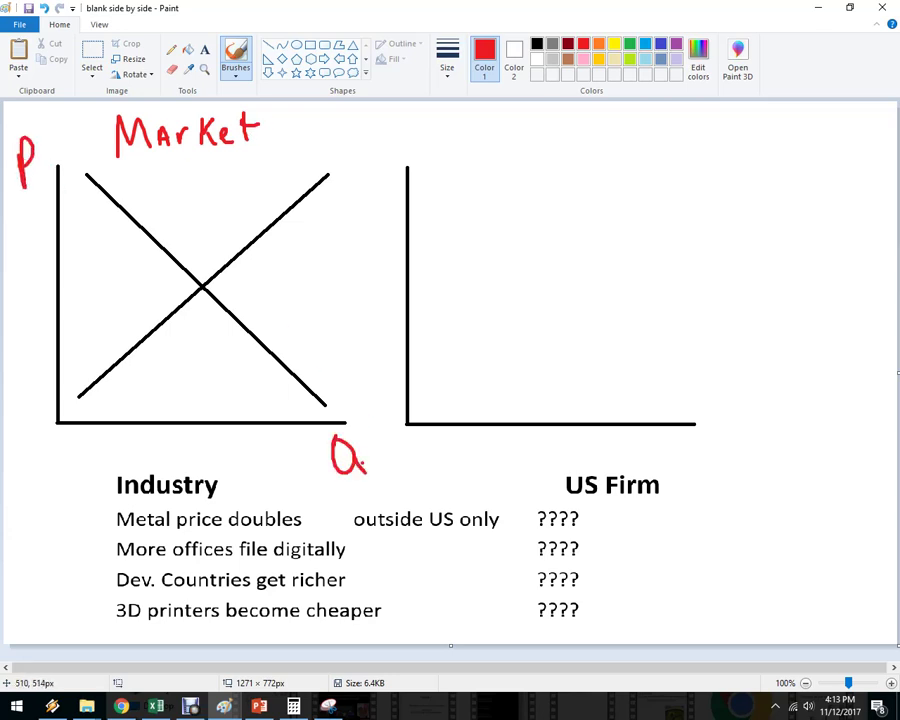
{"action": "left_click_drag", "start_coordinate": [351, 155], "coordinate": [338, 177]}
{"action": "left_click_drag", "start_coordinate": [336, 378], "coordinate": [338, 414]}
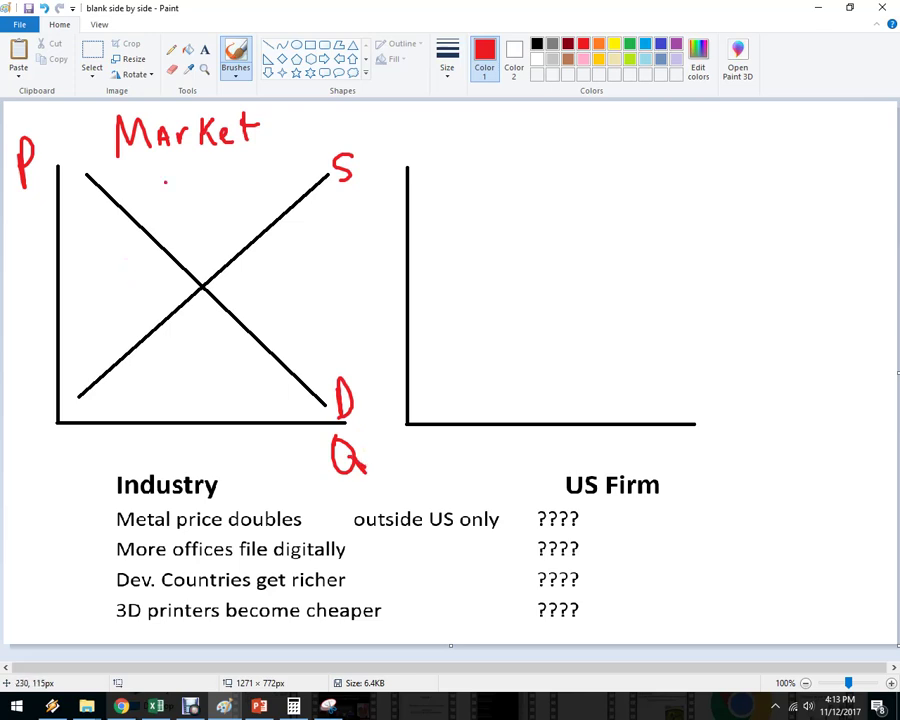
Draw a horizontal red price line from the first graph's vertical axis through the S and D intersection and across the second graph
{"action": "left_click", "coordinate": [268, 45]}
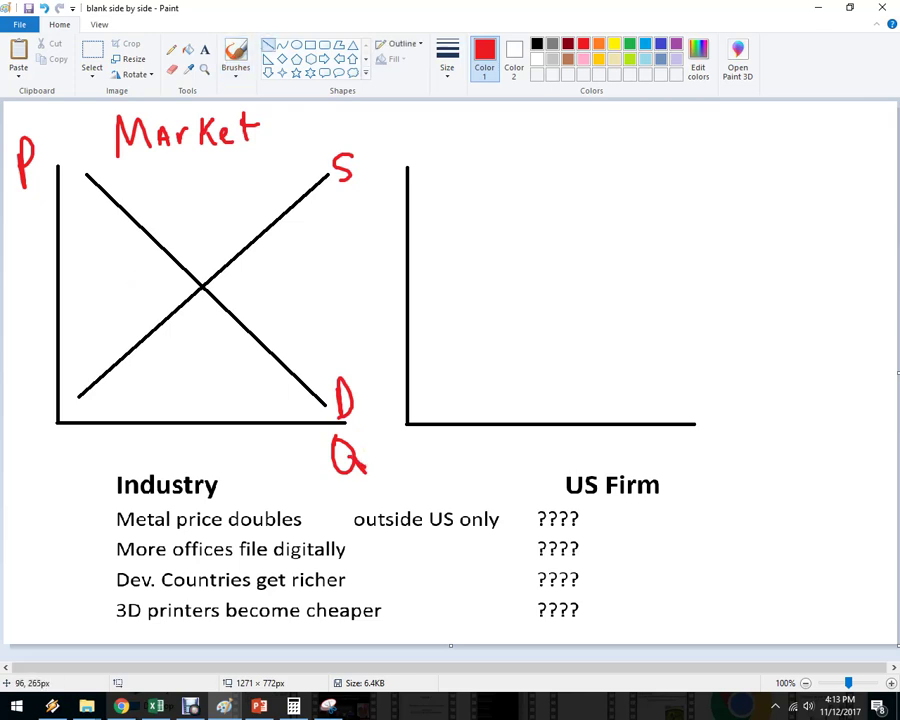
{"action": "left_click_drag", "start_coordinate": [57, 285], "coordinate": [204, 288]}
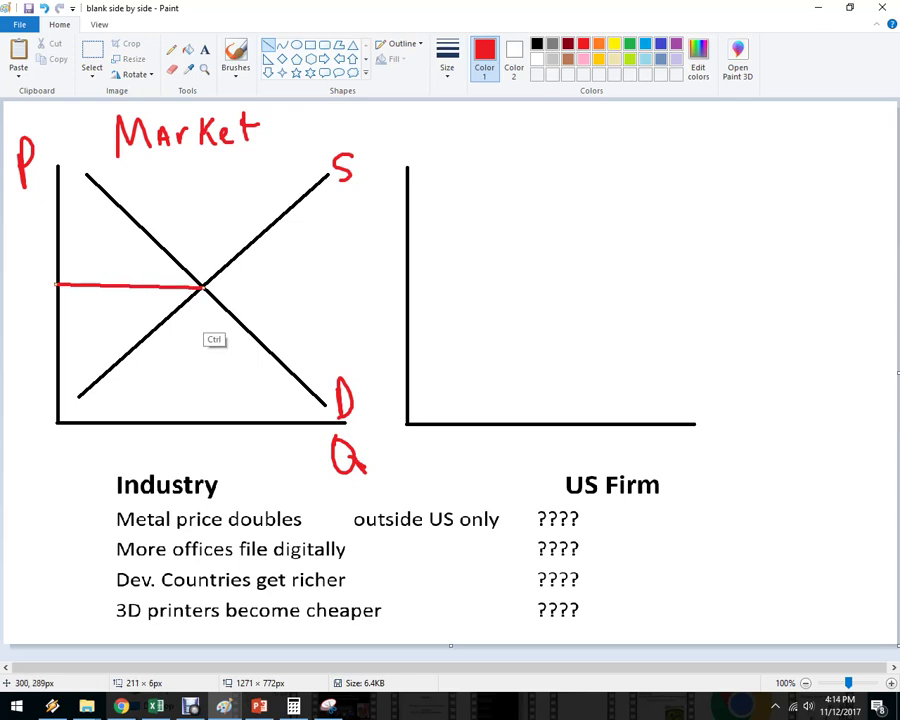
{"action": "key", "text": "ctrl+z"}
{"action": "left_click_drag", "start_coordinate": [201, 286], "coordinate": [58, 287]}
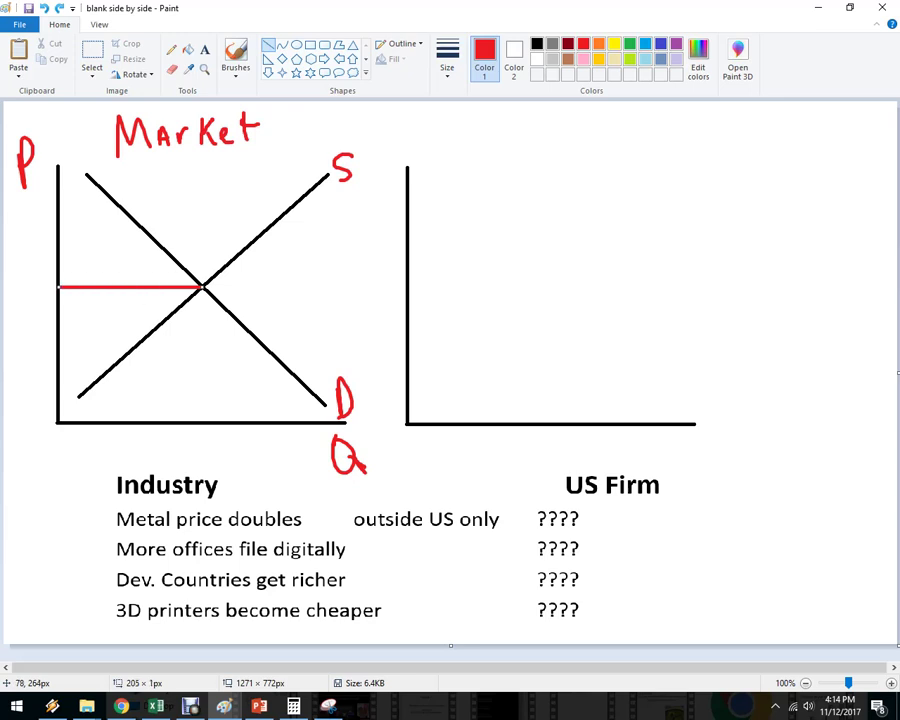
{"action": "left_click", "coordinate": [258, 276]}
{"action": "left_click_drag", "start_coordinate": [202, 287], "coordinate": [761, 288]}
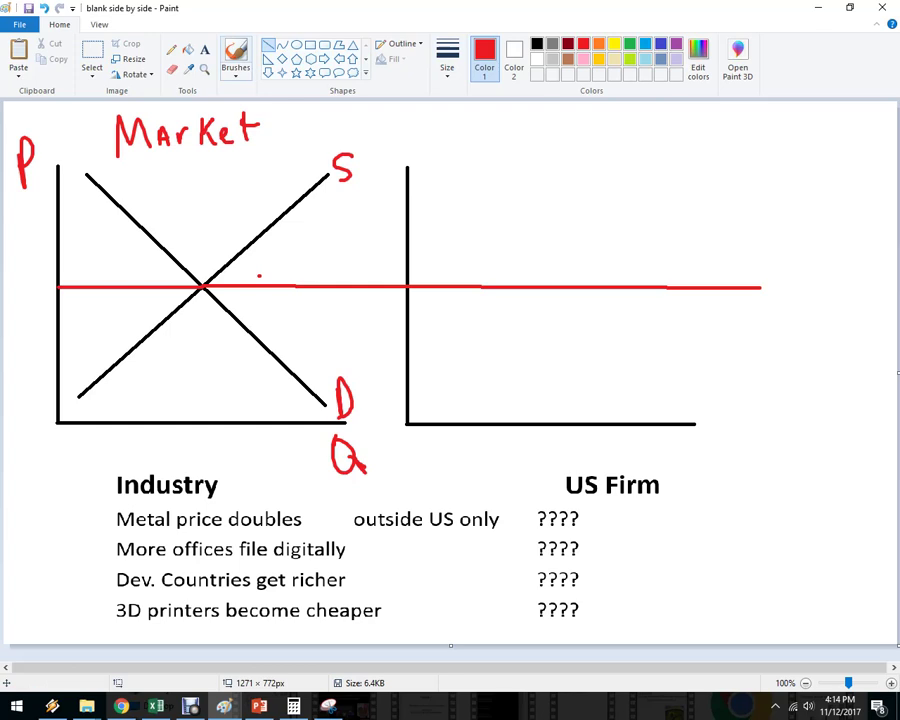
Handwrite the title Firm-P.C. over the second graph with the red brush
{"action": "left_click", "coordinate": [236, 55]}
{"action": "mouse_move", "coordinate": [503, 128]}
{"action": "left_mouse_down"}
{"action": "mouse_move", "coordinate": [505, 155]}
{"action": "mouse_move", "coordinate": [521, 122]}
{"action": "mouse_move", "coordinate": [522, 141]}
{"action": "mouse_move", "coordinate": [597, 141]}
{"action": "mouse_move", "coordinate": [611, 156]}
{"action": "mouse_move", "coordinate": [614, 141]}
{"action": "left_mouse_up"}
{"action": "left_click", "coordinate": [633, 142]}
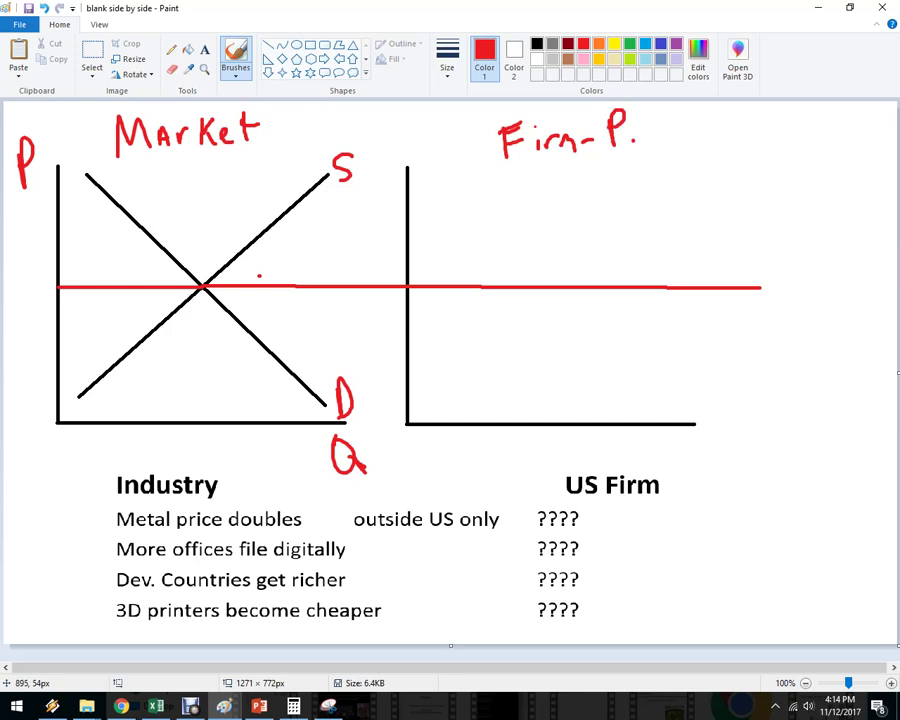
{"action": "left_click_drag", "start_coordinate": [668, 118], "coordinate": [667, 140]}
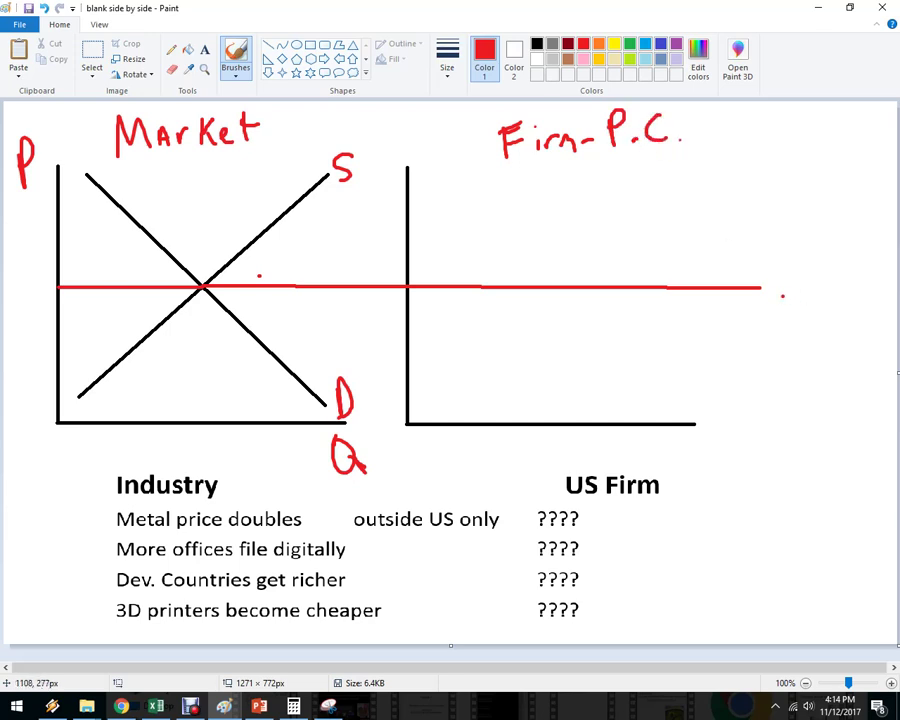
Label the end of the horizontal red price line MR=AR=P in red handwriting
{"action": "mouse_move", "coordinate": [774, 291]}
{"action": "left_mouse_down"}
{"action": "mouse_move", "coordinate": [768, 300]}
{"action": "mouse_move", "coordinate": [801, 290]}
{"action": "mouse_move", "coordinate": [805, 303]}
{"action": "mouse_move", "coordinate": [823, 291]}
{"action": "mouse_move", "coordinate": [811, 282]}
{"action": "left_mouse_up"}
{"action": "mouse_move", "coordinate": [802, 293]}
{"action": "left_mouse_down"}
{"action": "mouse_move", "coordinate": [825, 266]}
{"action": "mouse_move", "coordinate": [836, 303]}
{"action": "mouse_move", "coordinate": [842, 280]}
{"action": "left_mouse_up"}
{"action": "mouse_move", "coordinate": [842, 282]}
{"action": "left_mouse_down"}
{"action": "mouse_move", "coordinate": [857, 265]}
{"action": "mouse_move", "coordinate": [862, 298]}
{"action": "mouse_move", "coordinate": [873, 281]}
{"action": "mouse_move", "coordinate": [876, 305]}
{"action": "mouse_move", "coordinate": [878, 288]}
{"action": "left_mouse_up"}
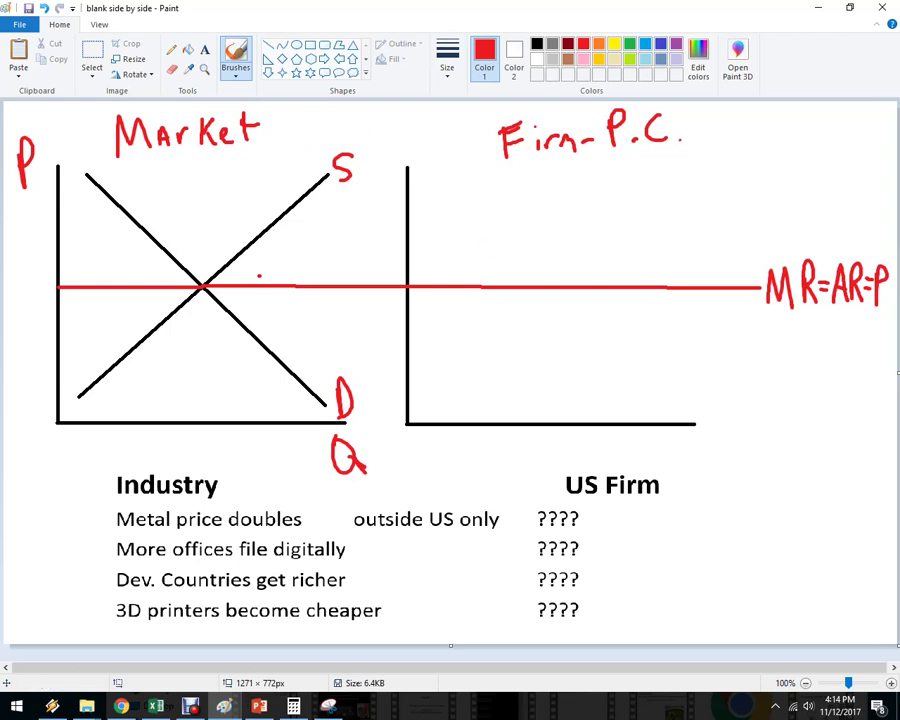
Draw a purple curve labelled MC on the firm graph, with a dashed line from its MR intersection down to QA
{"action": "left_click", "coordinate": [674, 43]}
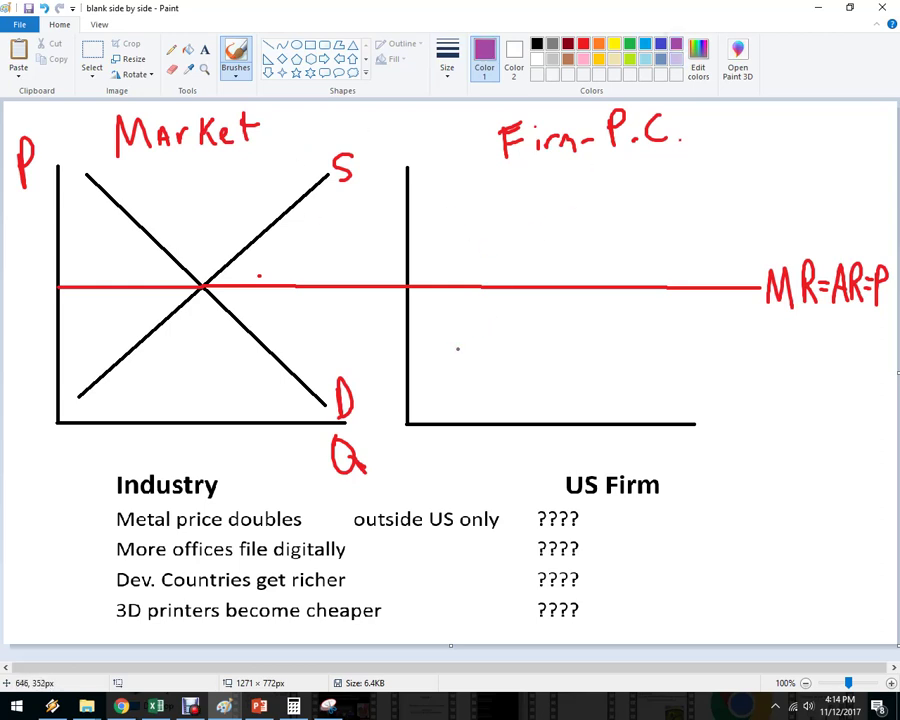
{"action": "mouse_move", "coordinate": [435, 341]}
{"action": "left_mouse_down"}
{"action": "mouse_move", "coordinate": [510, 360]}
{"action": "mouse_move", "coordinate": [673, 188]}
{"action": "mouse_move", "coordinate": [727, 187]}
{"action": "left_mouse_up"}
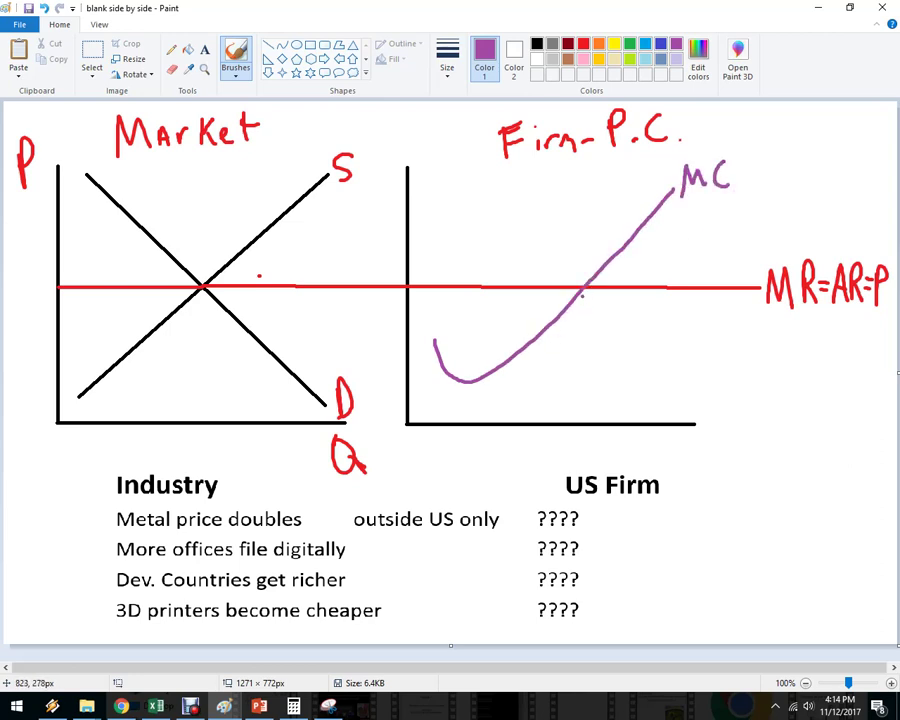
{"action": "mouse_move", "coordinate": [584, 295]}
{"action": "left_mouse_down"}
{"action": "mouse_move", "coordinate": [587, 421]}
{"action": "mouse_move", "coordinate": [598, 456]}
{"action": "mouse_move", "coordinate": [604, 447]}
{"action": "left_mouse_up"}
Draw a blue ATC curve with its lowest point where MC crosses MR, label it, and mark the Firm title with an asterisk
{"action": "left_click", "coordinate": [660, 45]}
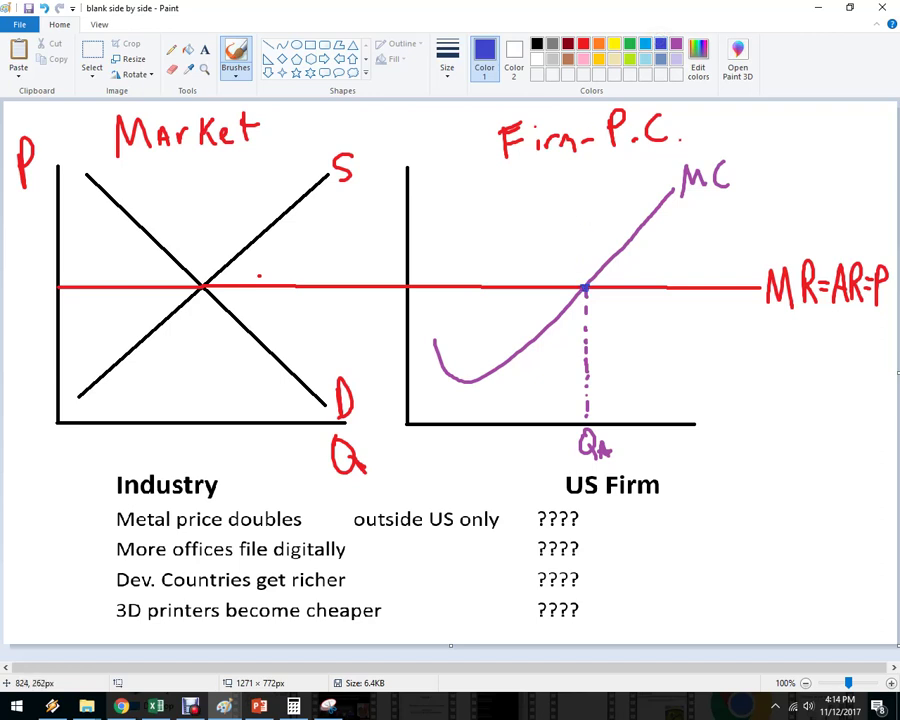
{"action": "left_click_drag", "start_coordinate": [584, 287], "coordinate": [476, 223]}
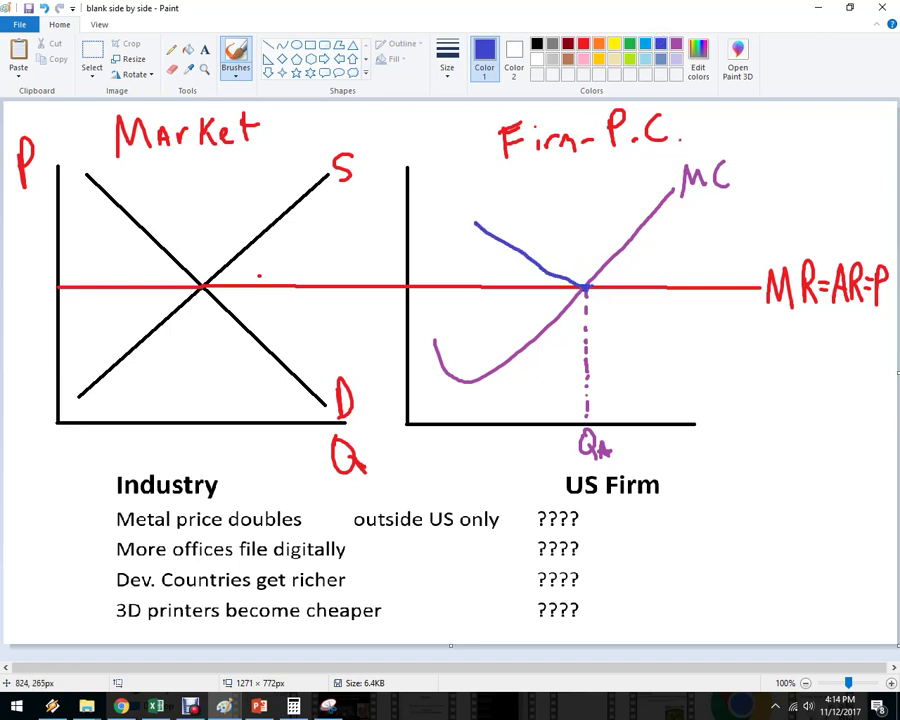
{"action": "mouse_move", "coordinate": [584, 287]}
{"action": "left_mouse_down"}
{"action": "mouse_move", "coordinate": [703, 243]}
{"action": "mouse_move", "coordinate": [711, 229]}
{"action": "mouse_move", "coordinate": [729, 230]}
{"action": "left_mouse_up"}
{"action": "left_click_drag", "start_coordinate": [720, 232], "coordinate": [718, 249]}
{"action": "mouse_move", "coordinate": [745, 233]}
{"action": "left_mouse_down"}
{"action": "mouse_move", "coordinate": [733, 240]}
{"action": "mouse_move", "coordinate": [744, 249]}
{"action": "left_mouse_up"}
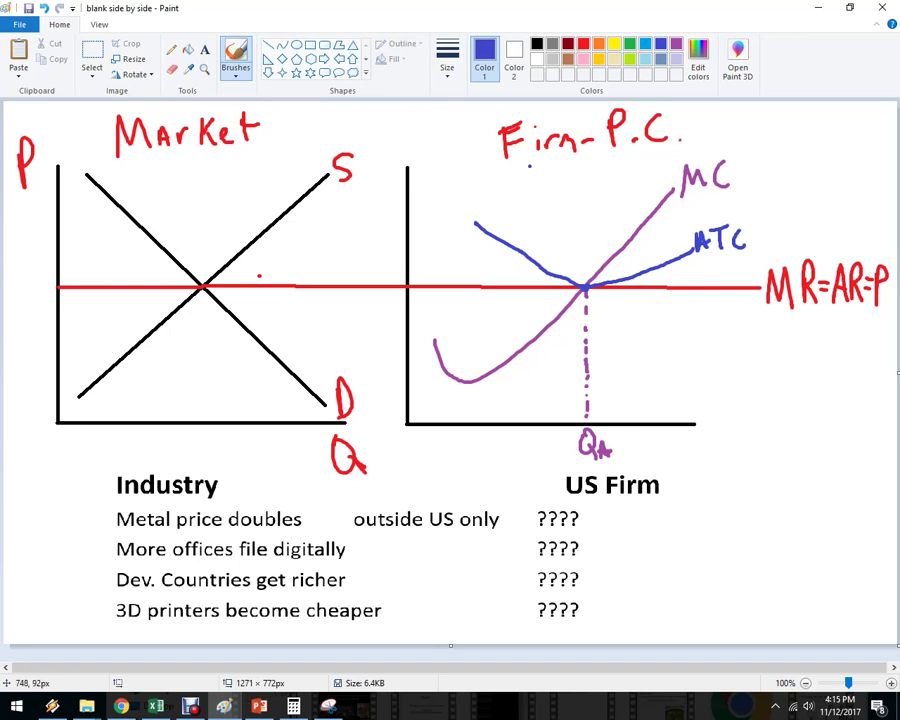
{"action": "left_click_drag", "start_coordinate": [458, 111], "coordinate": [480, 133]}
{"action": "mouse_move", "coordinate": [479, 112]}
{"action": "left_mouse_down"}
{"action": "mouse_move", "coordinate": [457, 125]}
{"action": "mouse_move", "coordinate": [465, 135]}
{"action": "left_mouse_up"}
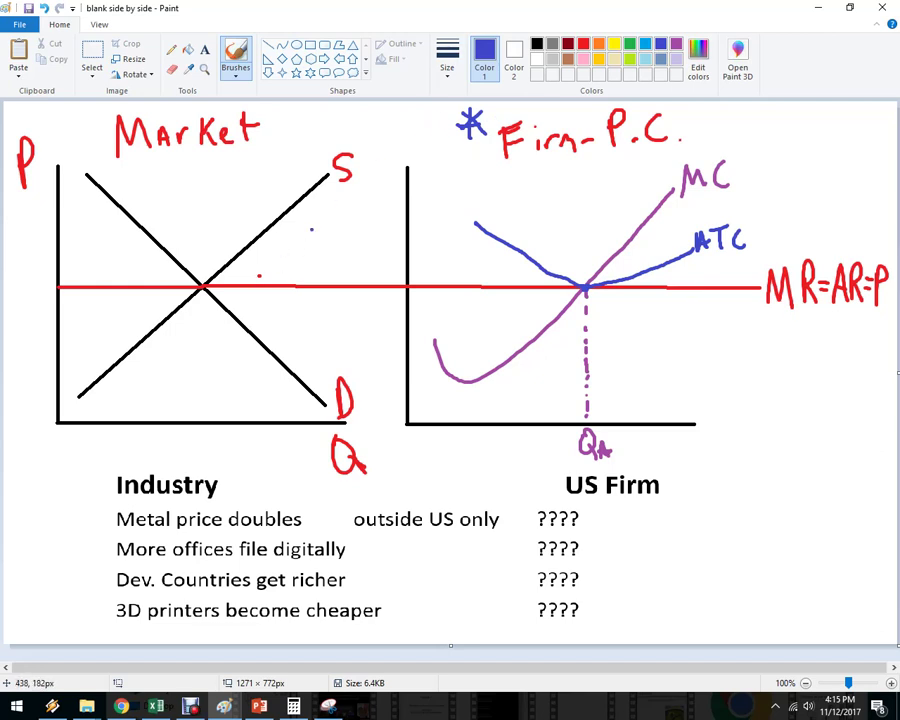
Draw a blue supply curve shifted to the right of S on the Market graph, with a label and shift arrows
{"action": "mouse_move", "coordinate": [364, 187]}
{"action": "left_mouse_down"}
{"action": "mouse_move", "coordinate": [257, 270]}
{"action": "mouse_move", "coordinate": [228, 312]}
{"action": "mouse_move", "coordinate": [151, 382]}
{"action": "left_mouse_up"}
{"action": "mouse_move", "coordinate": [376, 177]}
{"action": "left_mouse_down"}
{"action": "mouse_move", "coordinate": [368, 189]}
{"action": "mouse_move", "coordinate": [378, 179]}
{"action": "left_mouse_up"}
{"action": "left_click_drag", "start_coordinate": [272, 229], "coordinate": [305, 231]}
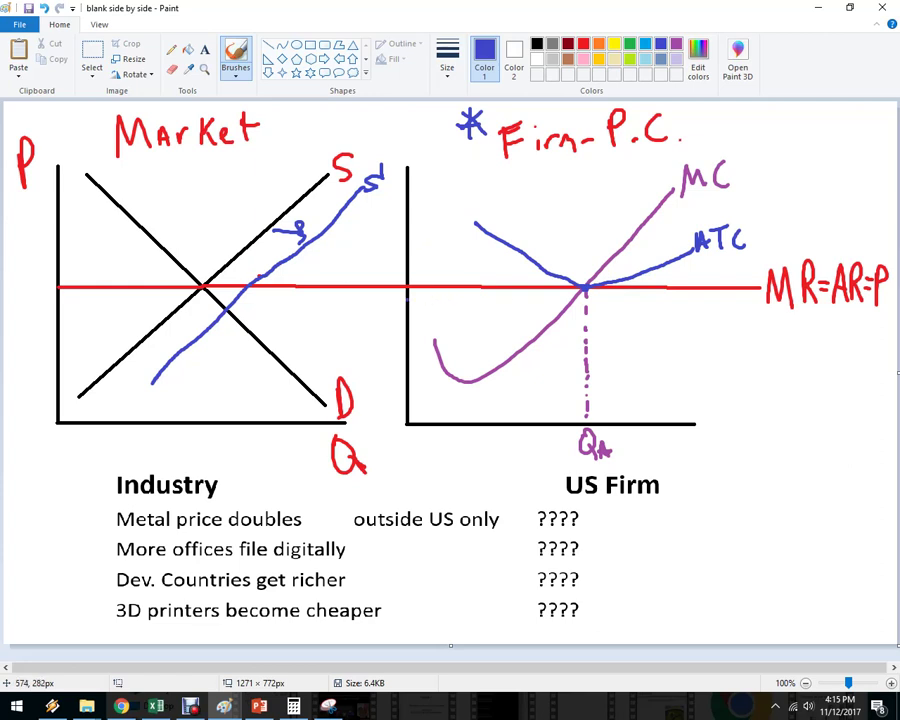
{"action": "mouse_move", "coordinate": [296, 236]}
{"action": "left_mouse_down"}
{"action": "mouse_move", "coordinate": [285, 230]}
{"action": "mouse_move", "coordinate": [308, 240]}
{"action": "mouse_move", "coordinate": [316, 201]}
{"action": "mouse_move", "coordinate": [316, 216]}
{"action": "left_mouse_up"}
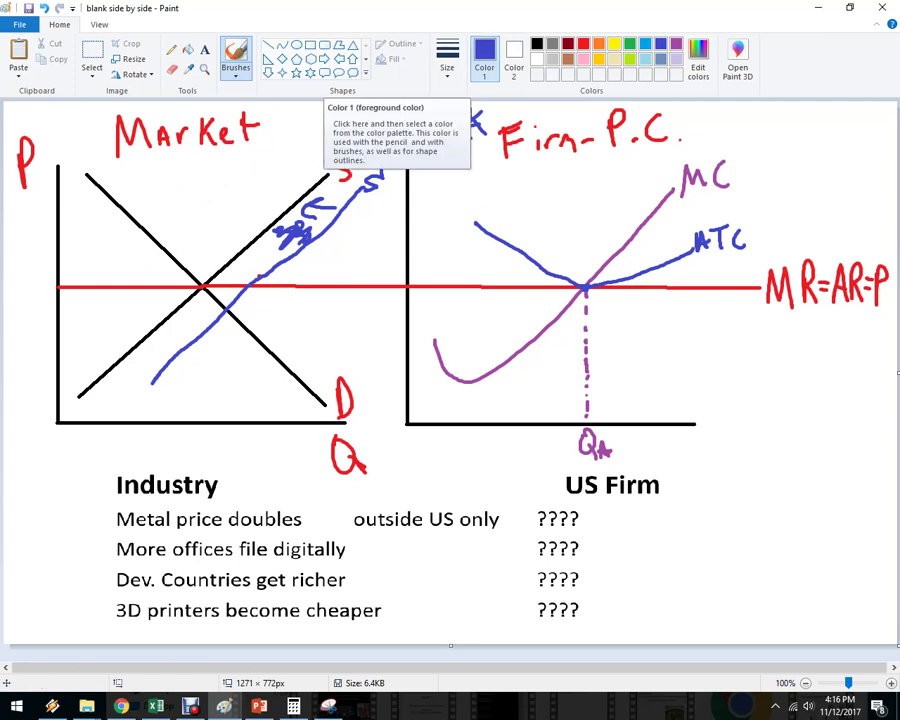
Undo the blue shifted supply curve, its label and the arrows on the Market graph
{"action": "key", "text": "ctrl+z"}
{"action": "key", "text": "ctrl+z"}
{"action": "key", "text": "ctrl+z"}
{"action": "key", "text": "ctrl+z"}
{"action": "key", "text": "ctrl+z"}
{"action": "key", "text": "ctrl+z"}
{"action": "key", "text": "ctrl+z"}
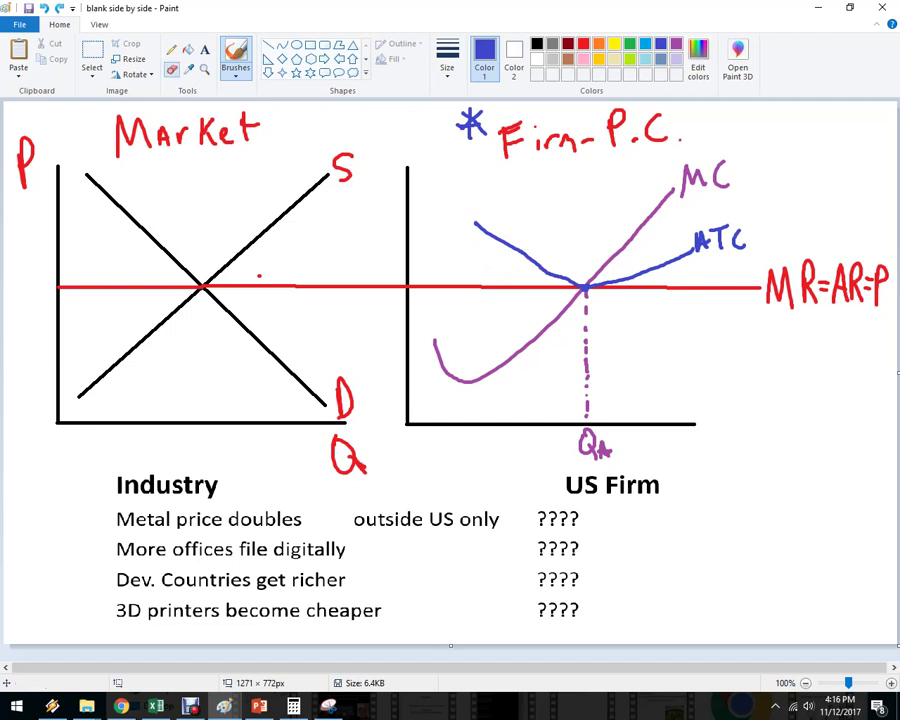
Erase the stray dot beside the Market graph's price line and write US in blue above the Firm title
{"action": "left_click", "coordinate": [172, 69]}
{"action": "left_click", "coordinate": [259, 276]}
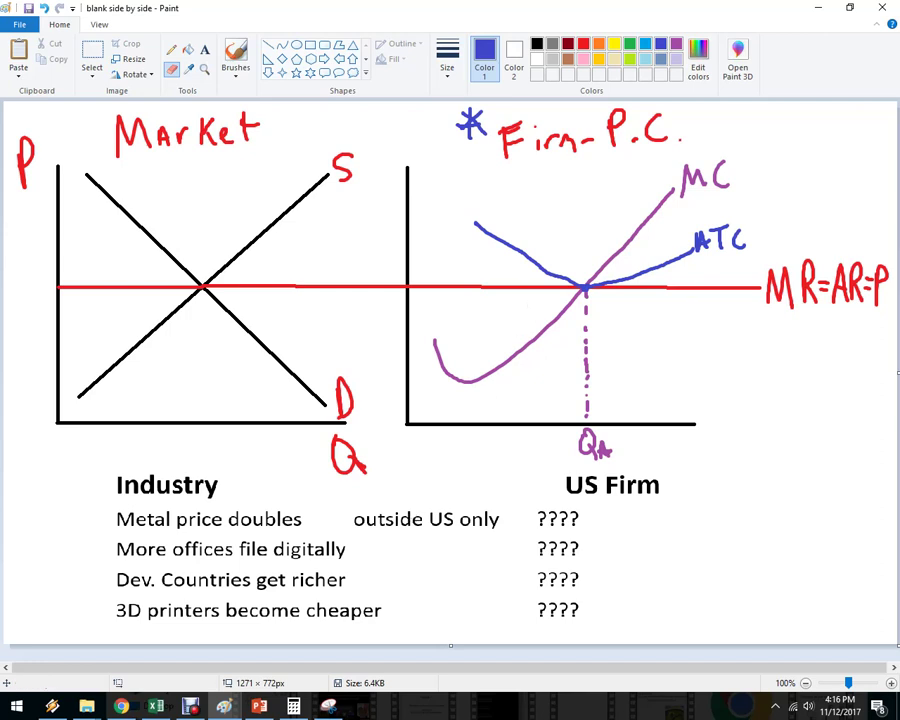
{"action": "left_click", "coordinate": [236, 55]}
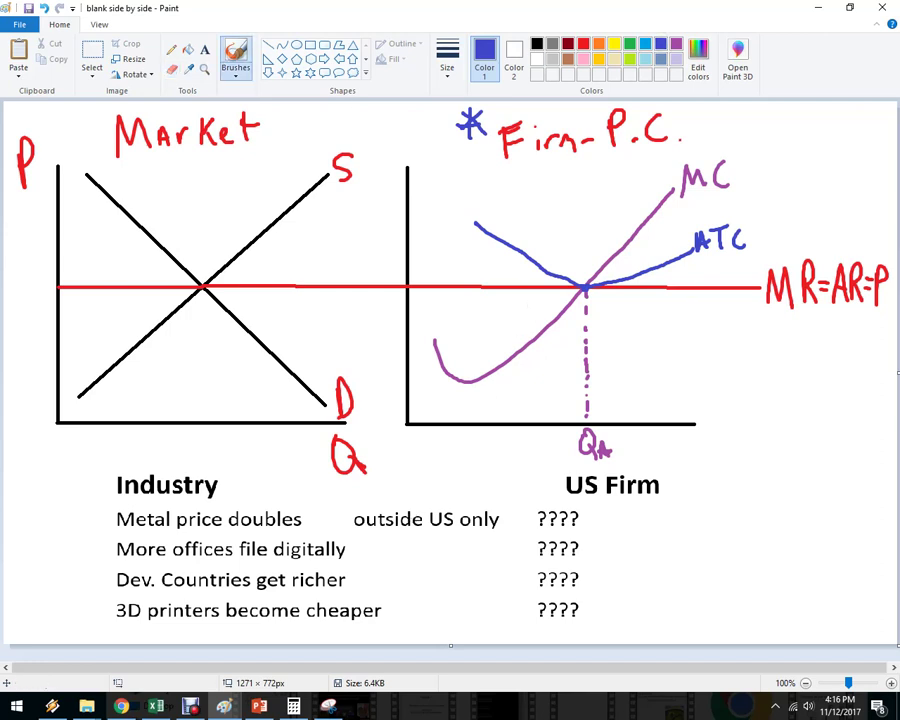
{"action": "mouse_move", "coordinate": [532, 104]}
{"action": "left_mouse_down"}
{"action": "mouse_move", "coordinate": [547, 104]}
{"action": "mouse_move", "coordinate": [553, 119]}
{"action": "left_mouse_up"}
{"action": "left_click", "coordinate": [568, 118]}
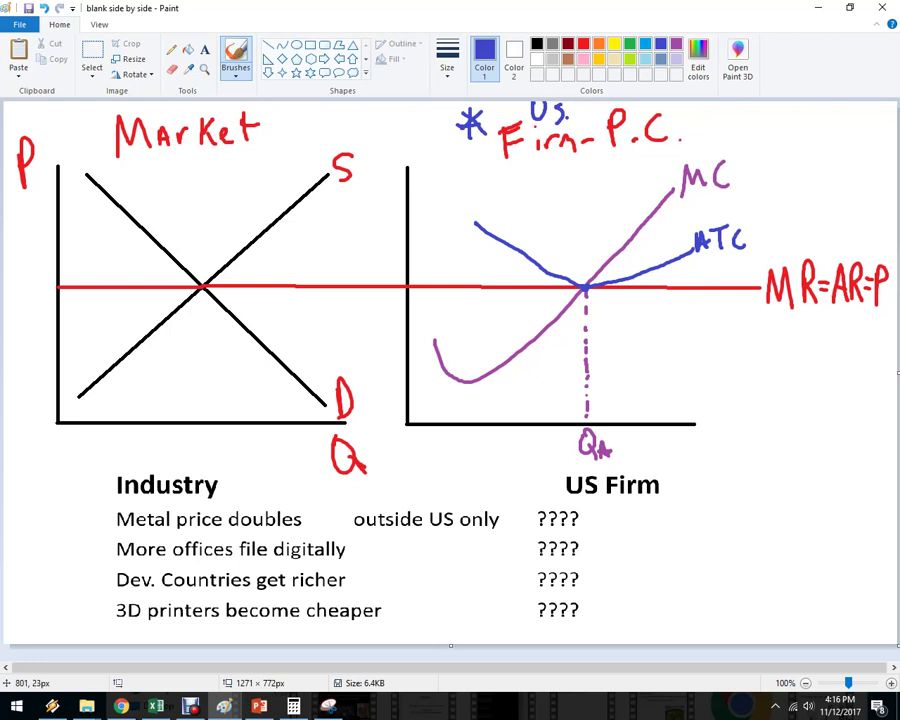
{"action": "left_click", "coordinate": [558, 265]}
Draw a straight purple supply curve parallel to and left of S on the Market graph and label it S
{"action": "left_click", "coordinate": [267, 45]}
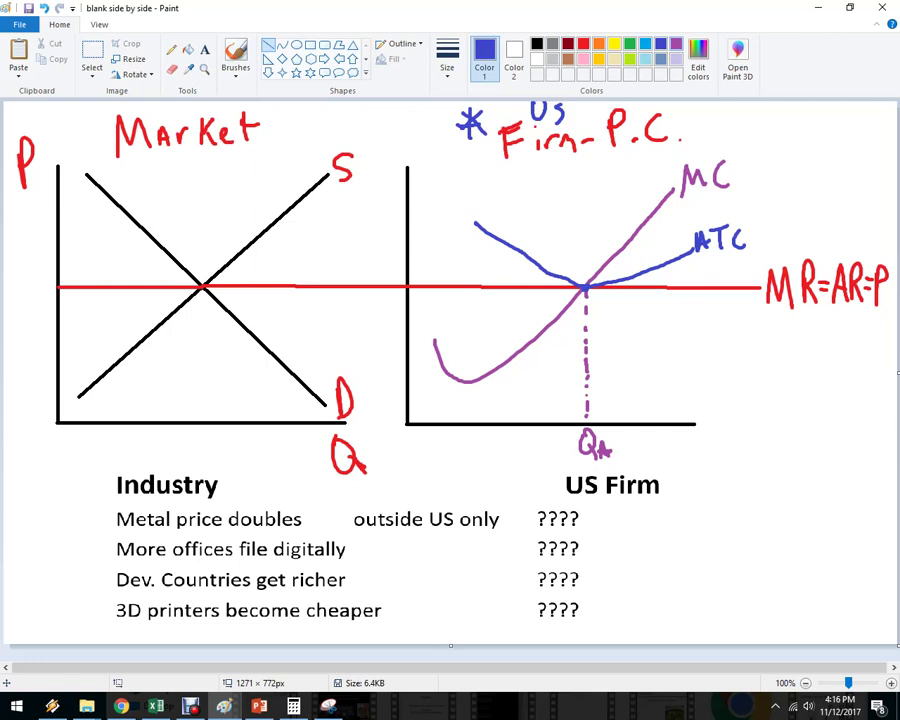
{"action": "left_click", "coordinate": [676, 44]}
{"action": "left_click_drag", "start_coordinate": [290, 148], "coordinate": [84, 334]}
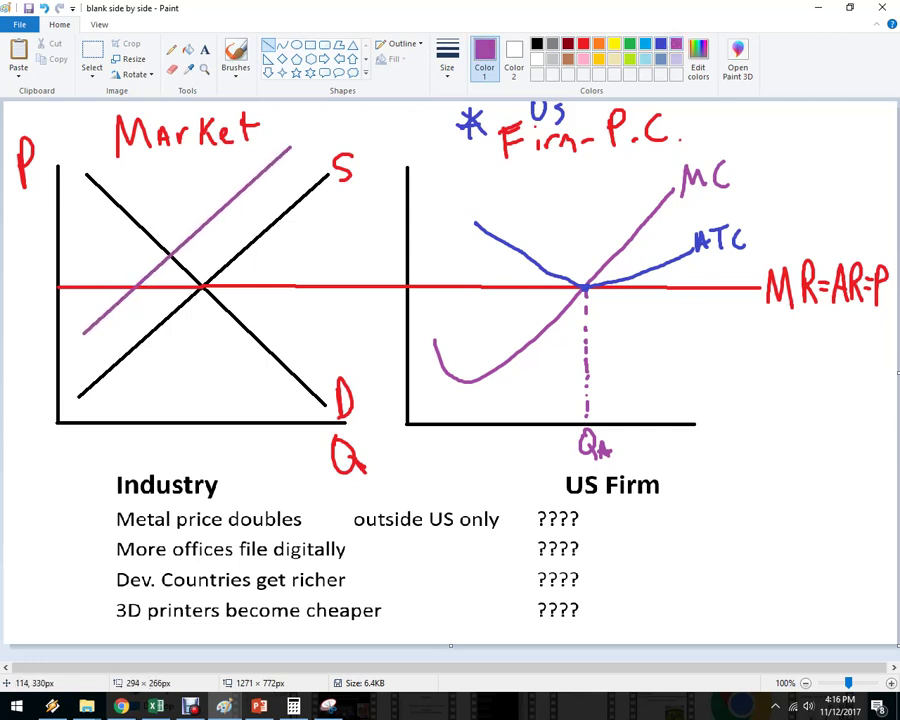
{"action": "left_click", "coordinate": [236, 55]}
{"action": "left_click", "coordinate": [294, 111]}
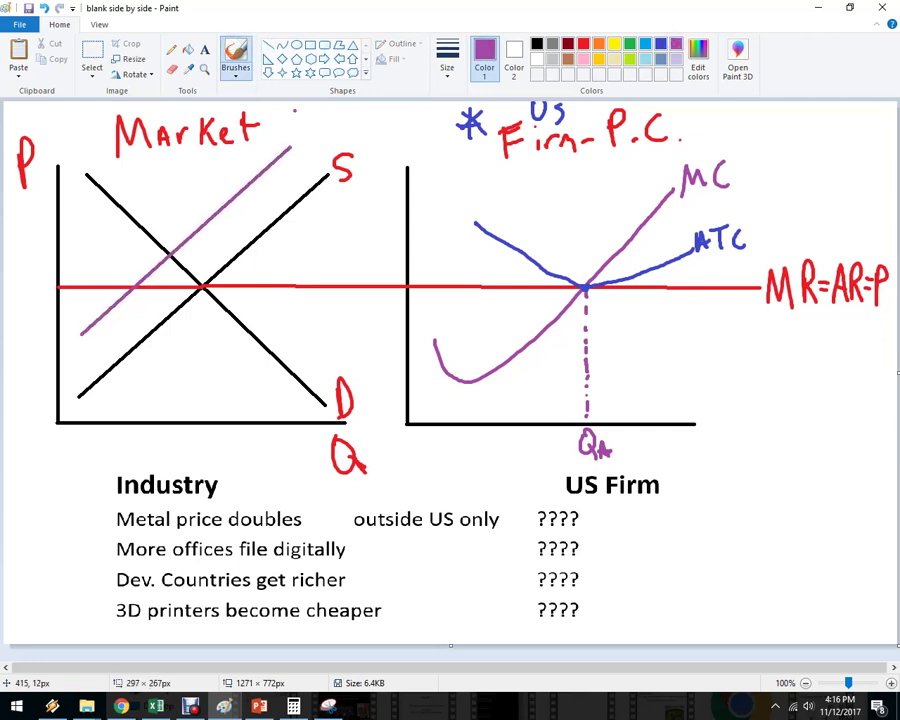
{"action": "left_click_drag", "start_coordinate": [313, 125], "coordinate": [294, 150]}
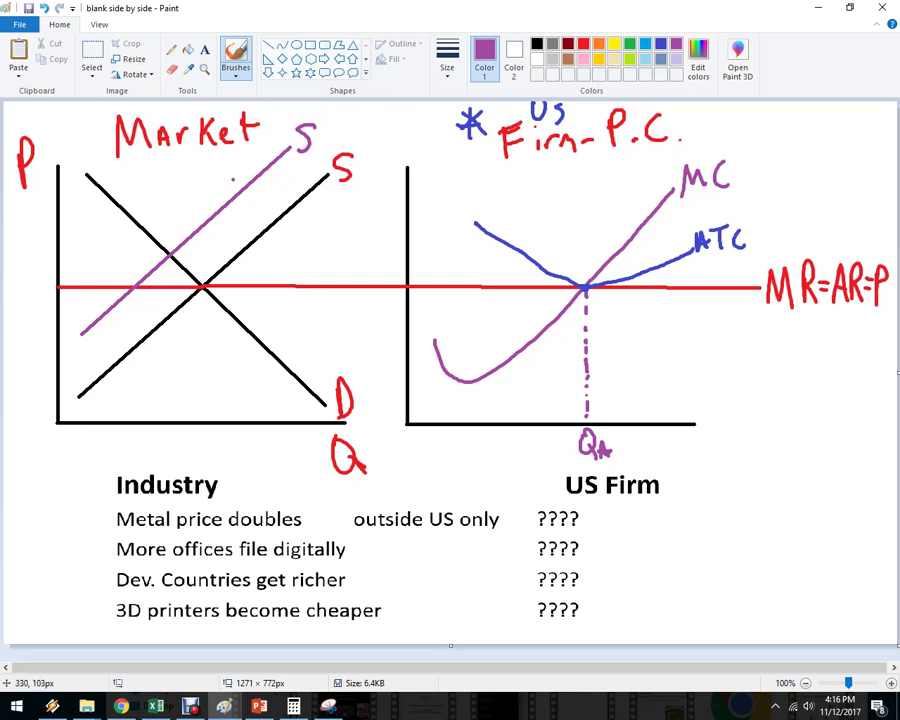
Draw a horizontal purple line from the purple supply curve's intersection with D to the Market graph's price axis
{"action": "left_click", "coordinate": [268, 45]}
{"action": "left_click_drag", "start_coordinate": [168, 253], "coordinate": [57, 254]}
{"action": "right_click", "coordinate": [57, 251]}
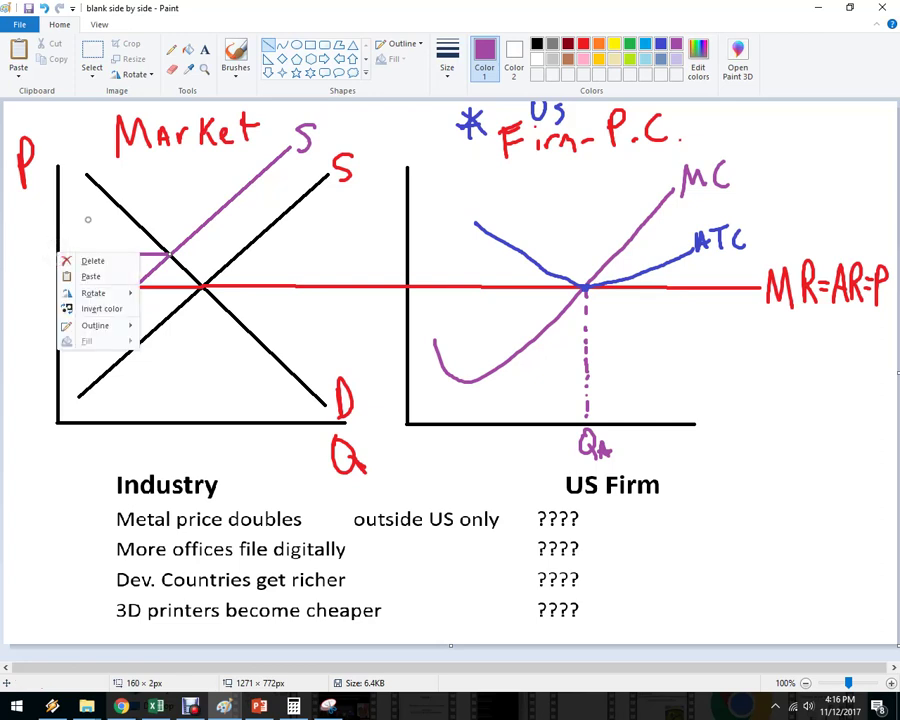
{"action": "left_click", "coordinate": [88, 219]}
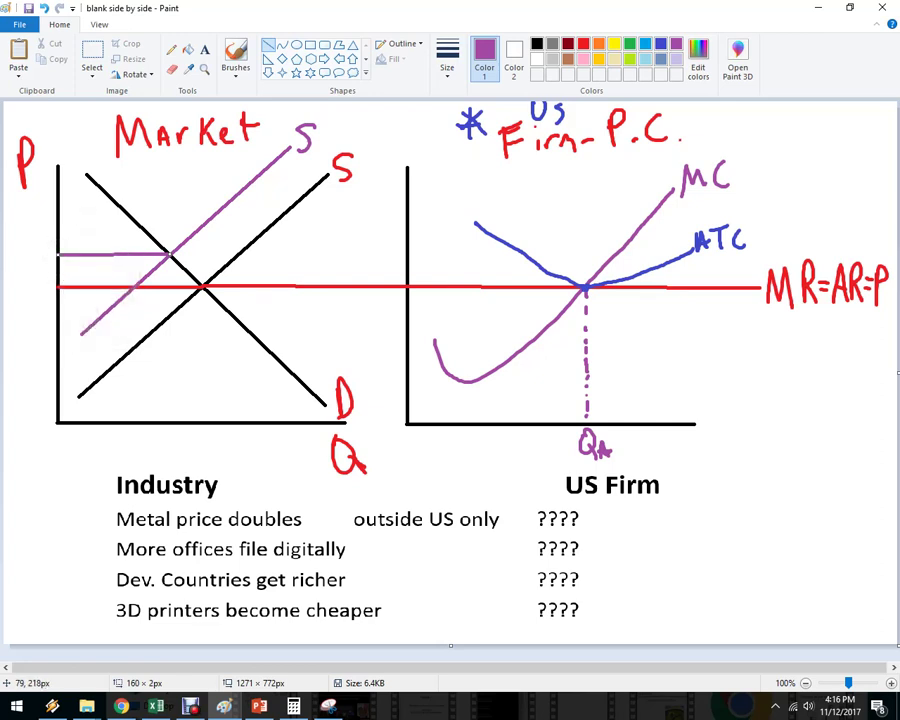
{"action": "left_click_drag", "start_coordinate": [58, 256], "coordinate": [57, 253]}
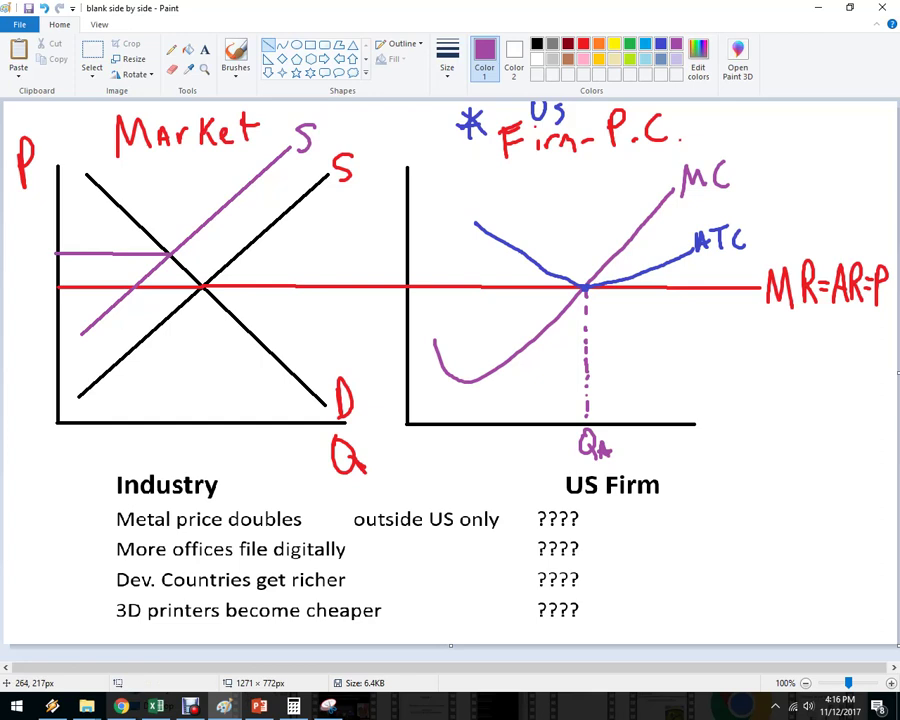
Extend the purple price line horizontally across the firm graph and label its far end MR
{"action": "left_click_drag", "start_coordinate": [170, 256], "coordinate": [780, 240]}
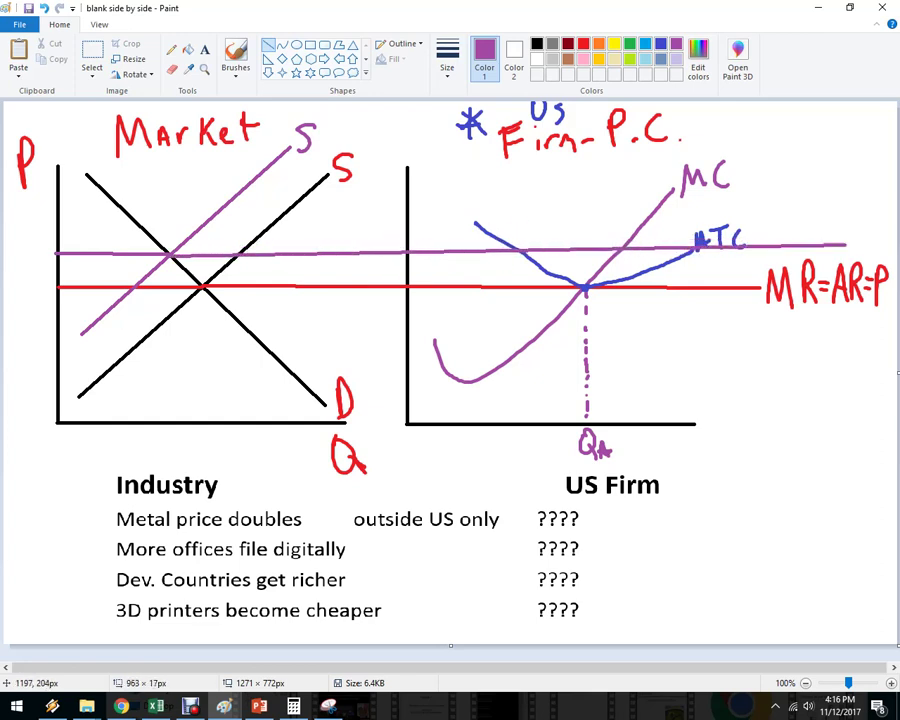
{"action": "left_click_drag", "start_coordinate": [848, 246], "coordinate": [849, 254]}
{"action": "left_click", "coordinate": [858, 226]}
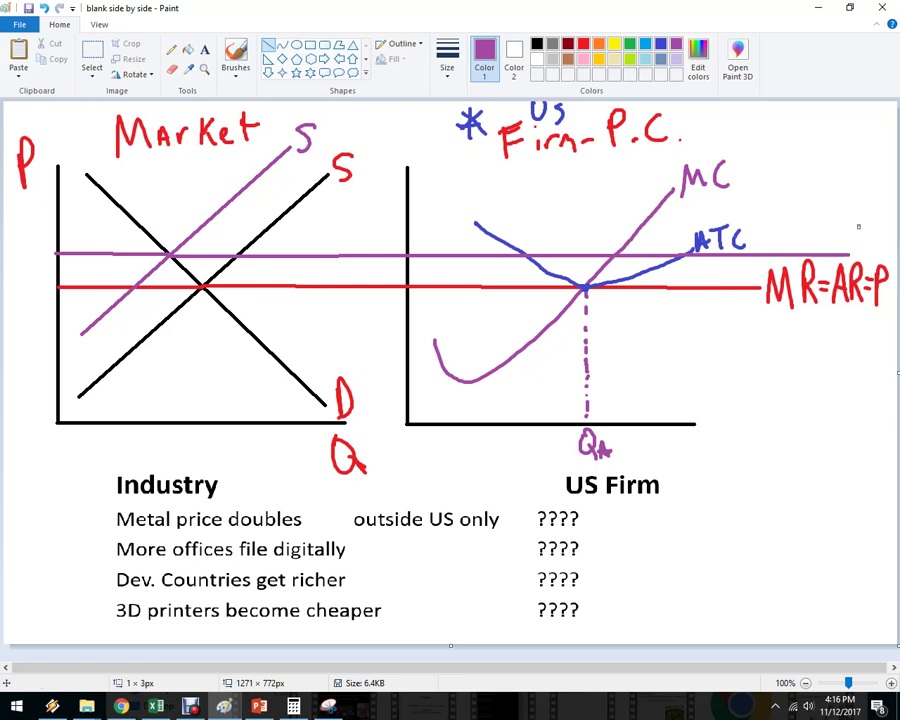
{"action": "left_click", "coordinate": [236, 55]}
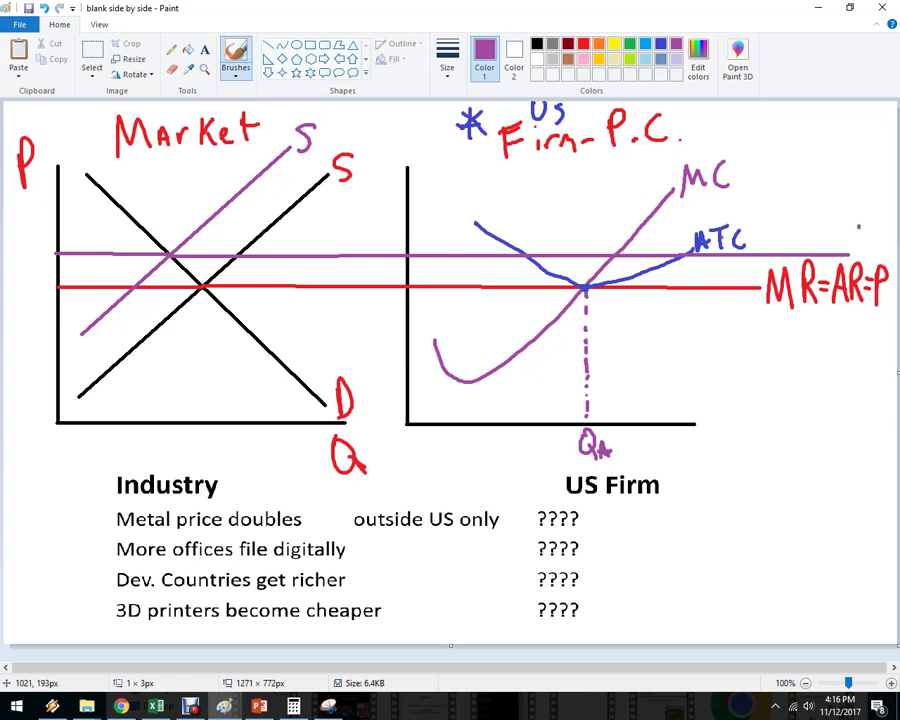
{"action": "mouse_move", "coordinate": [781, 244]}
{"action": "left_mouse_down"}
{"action": "mouse_move", "coordinate": [816, 233]}
{"action": "mouse_move", "coordinate": [827, 243]}
{"action": "left_mouse_up"}
Draw a green dashed line from the purple MR and MC intersection down to the quantity axis and label it QM
{"action": "left_click", "coordinate": [597, 400]}
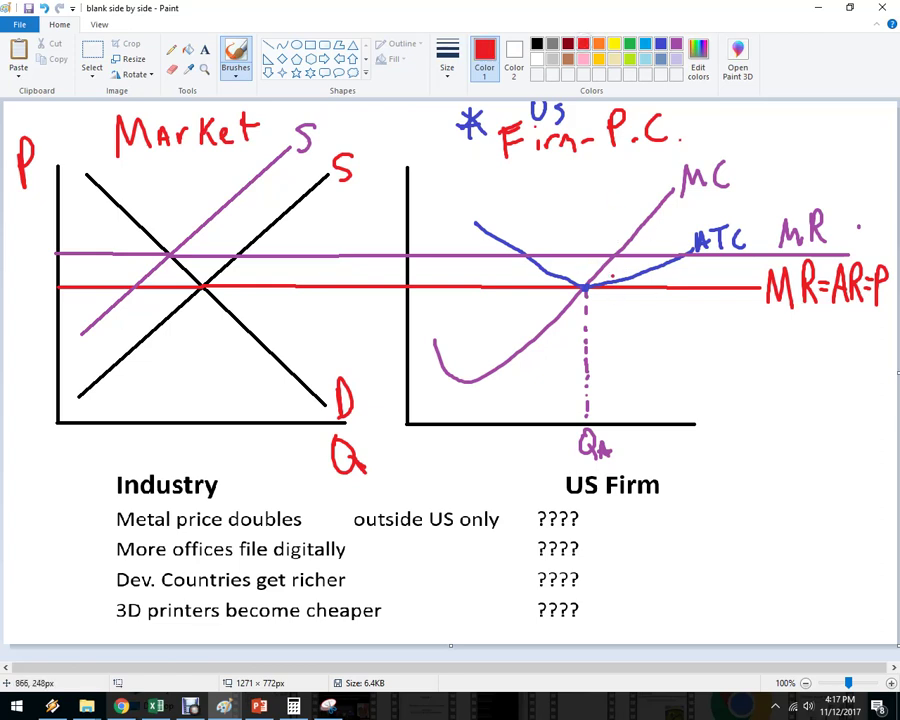
{"action": "left_click", "coordinate": [583, 43]}
{"action": "left_click", "coordinate": [629, 43]}
{"action": "mouse_move", "coordinate": [617, 257]}
{"action": "left_mouse_down"}
{"action": "mouse_move", "coordinate": [618, 410]}
{"action": "mouse_move", "coordinate": [628, 446]}
{"action": "mouse_move", "coordinate": [643, 470]}
{"action": "mouse_move", "coordinate": [655, 470]}
{"action": "left_mouse_up"}
{"action": "left_click", "coordinate": [654, 452]}
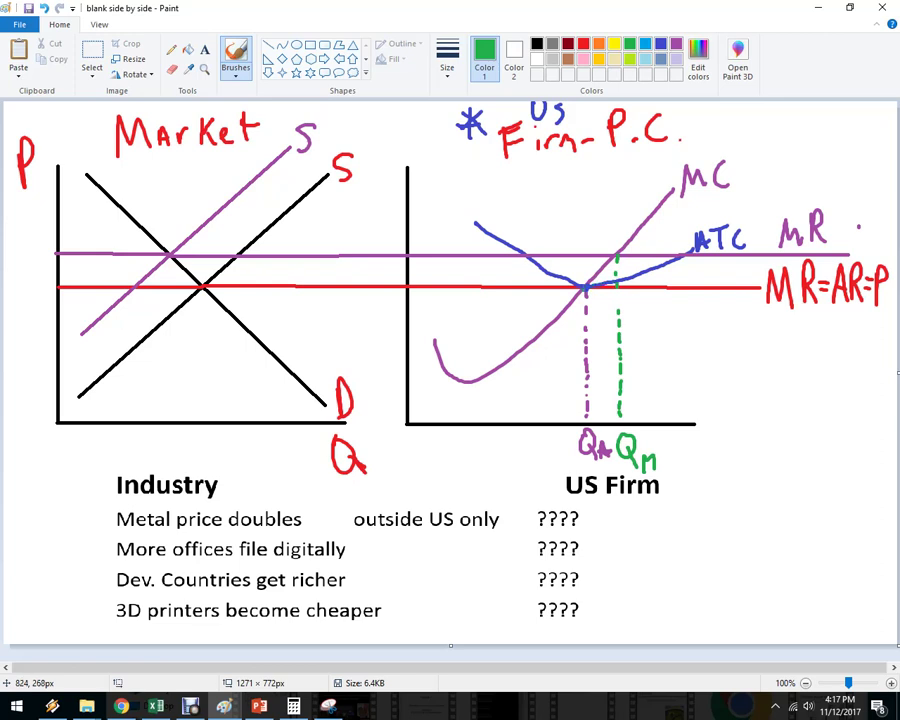
Draw a green line from ATC at QM across to the firm graph's price axis and hatch the area below it
{"action": "mouse_move", "coordinate": [617, 278]}
{"action": "left_mouse_down"}
{"action": "mouse_move", "coordinate": [416, 277]}
{"action": "mouse_move", "coordinate": [403, 329]}
{"action": "left_mouse_up"}
{"action": "mouse_move", "coordinate": [488, 267]}
{"action": "left_mouse_down"}
{"action": "mouse_move", "coordinate": [418, 356]}
{"action": "mouse_move", "coordinate": [418, 397]}
{"action": "left_mouse_up"}
{"action": "left_click_drag", "start_coordinate": [528, 292], "coordinate": [482, 358]}
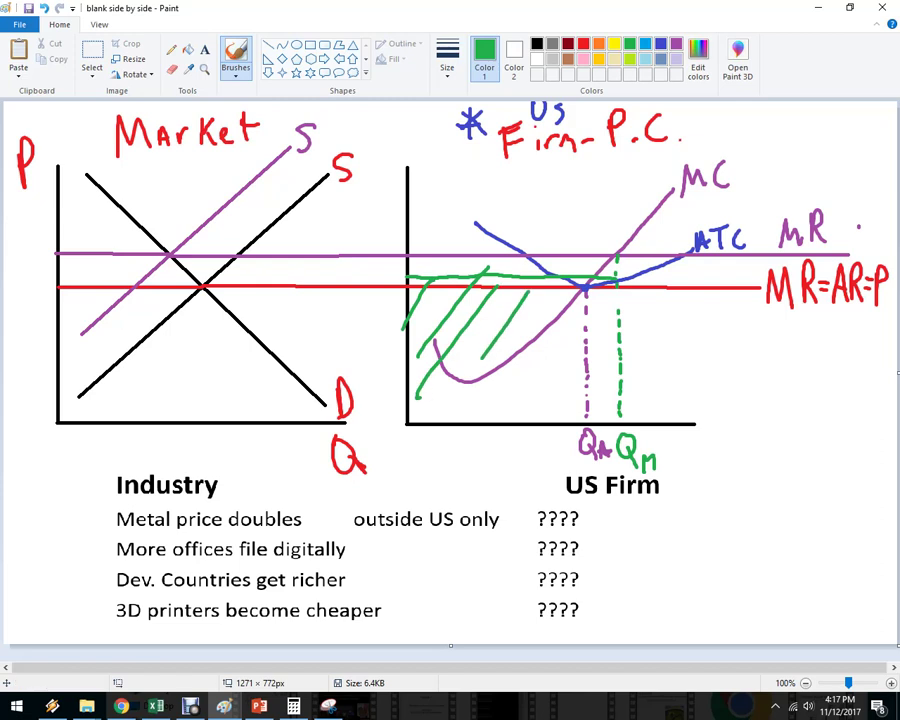
{"action": "left_click_drag", "start_coordinate": [454, 410], "coordinate": [544, 290]}
{"action": "left_click_drag", "start_coordinate": [517, 390], "coordinate": [559, 330]}
{"action": "mouse_move", "coordinate": [559, 405]}
{"action": "left_mouse_down"}
{"action": "mouse_move", "coordinate": [579, 360]}
{"action": "mouse_move", "coordinate": [597, 370]}
{"action": "left_mouse_up"}
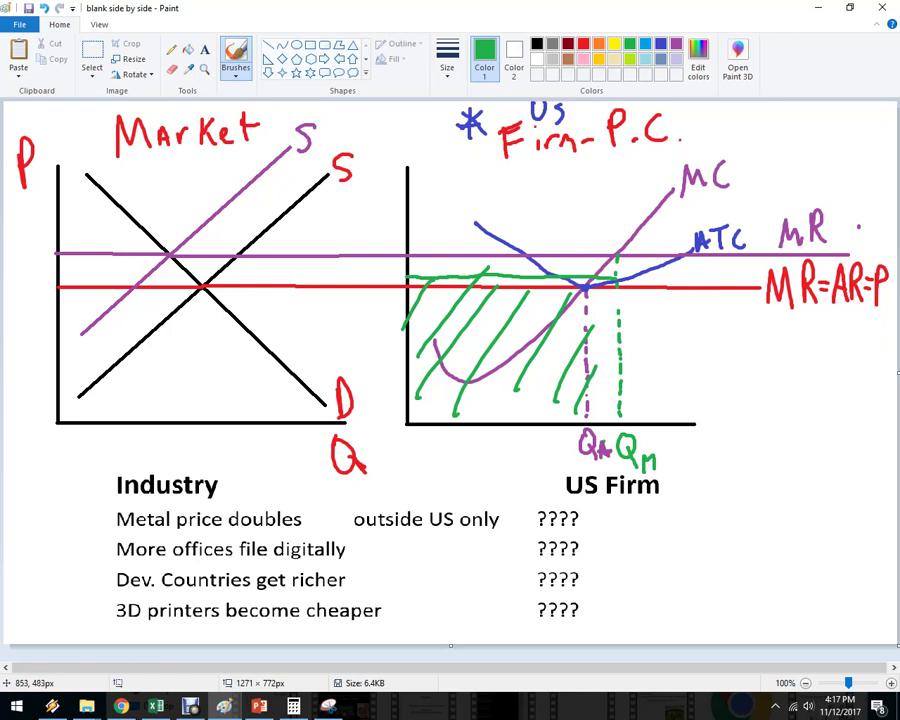
Undo the green hatching below the cost line on the firm graph
{"action": "key", "text": "ctrl+z"}
{"action": "key", "text": "ctrl+z"}
{"action": "key", "text": "ctrl+z"}
{"action": "key", "text": "ctrl+z"}
{"action": "key", "text": "ctrl+z"}
{"action": "key", "text": "ctrl+z"}
{"action": "key", "text": "ctrl+z"}
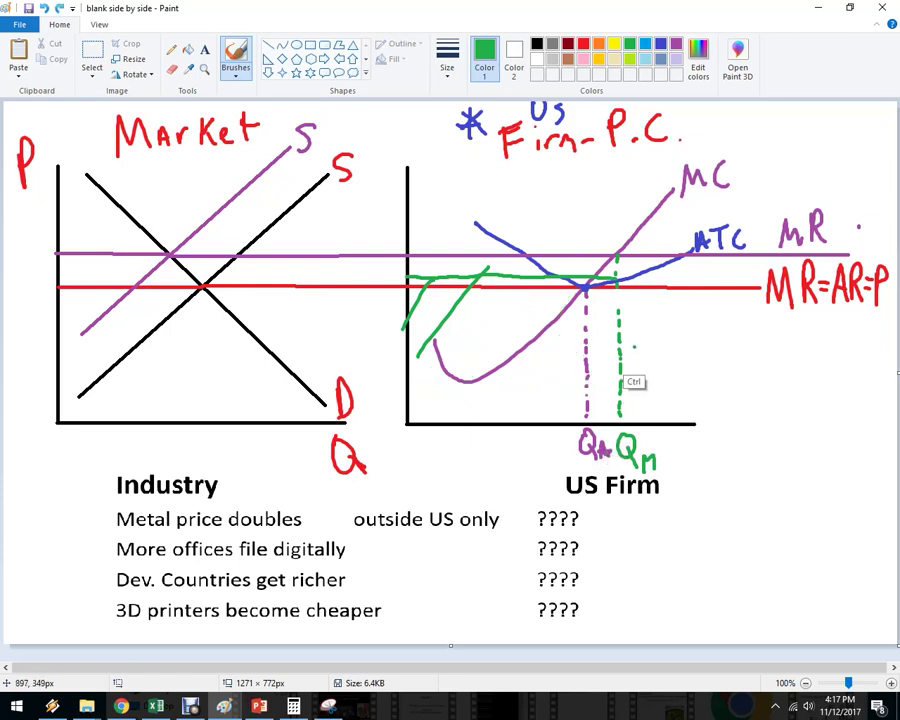
{"action": "key", "text": "ctrl+z"}
{"action": "key", "text": "ctrl+z"}
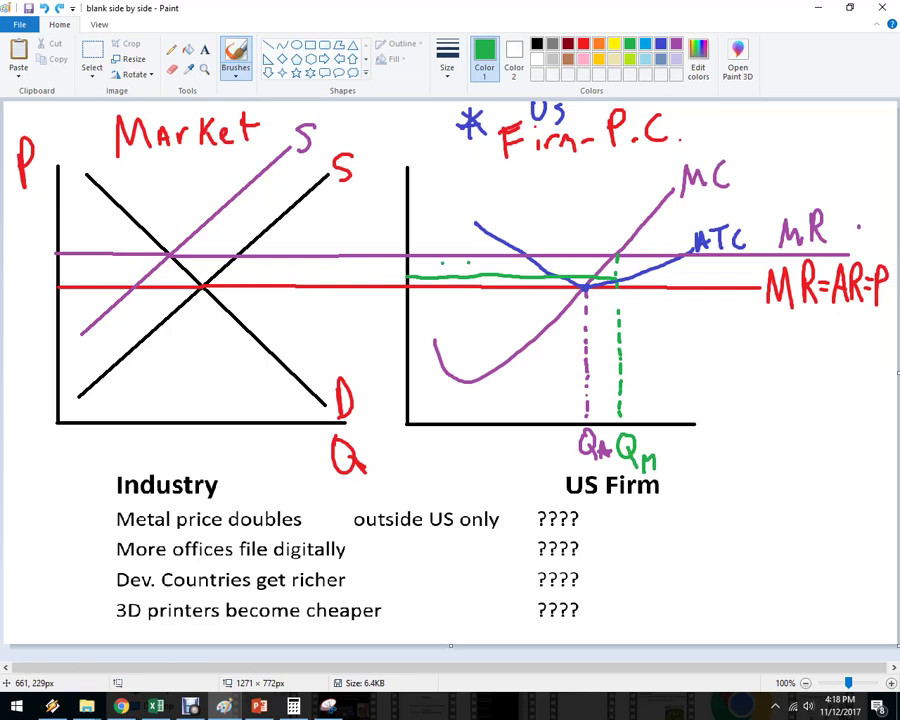
Hatch in green the strip between the purple MR line and the green cost line, from the price axis to QM
{"action": "mouse_move", "coordinate": [424, 260]}
{"action": "left_mouse_down"}
{"action": "mouse_move", "coordinate": [410, 272]}
{"action": "mouse_move", "coordinate": [435, 272]}
{"action": "left_mouse_up"}
{"action": "mouse_move", "coordinate": [459, 261]}
{"action": "left_mouse_down"}
{"action": "mouse_move", "coordinate": [448, 272]}
{"action": "mouse_move", "coordinate": [473, 272]}
{"action": "left_mouse_up"}
{"action": "mouse_move", "coordinate": [504, 258]}
{"action": "left_mouse_down"}
{"action": "mouse_move", "coordinate": [494, 268]}
{"action": "mouse_move", "coordinate": [502, 269]}
{"action": "left_mouse_up"}
{"action": "mouse_move", "coordinate": [526, 258]}
{"action": "left_mouse_down"}
{"action": "mouse_move", "coordinate": [515, 269]}
{"action": "mouse_move", "coordinate": [527, 269]}
{"action": "left_mouse_up"}
{"action": "left_click_drag", "start_coordinate": [551, 258], "coordinate": [540, 269]}
{"action": "mouse_move", "coordinate": [570, 258]}
{"action": "left_mouse_down"}
{"action": "mouse_move", "coordinate": [559, 269]}
{"action": "mouse_move", "coordinate": [578, 268]}
{"action": "left_mouse_up"}
{"action": "mouse_move", "coordinate": [600, 258]}
{"action": "left_mouse_down"}
{"action": "mouse_move", "coordinate": [590, 268]}
{"action": "mouse_move", "coordinate": [602, 267]}
{"action": "left_mouse_up"}
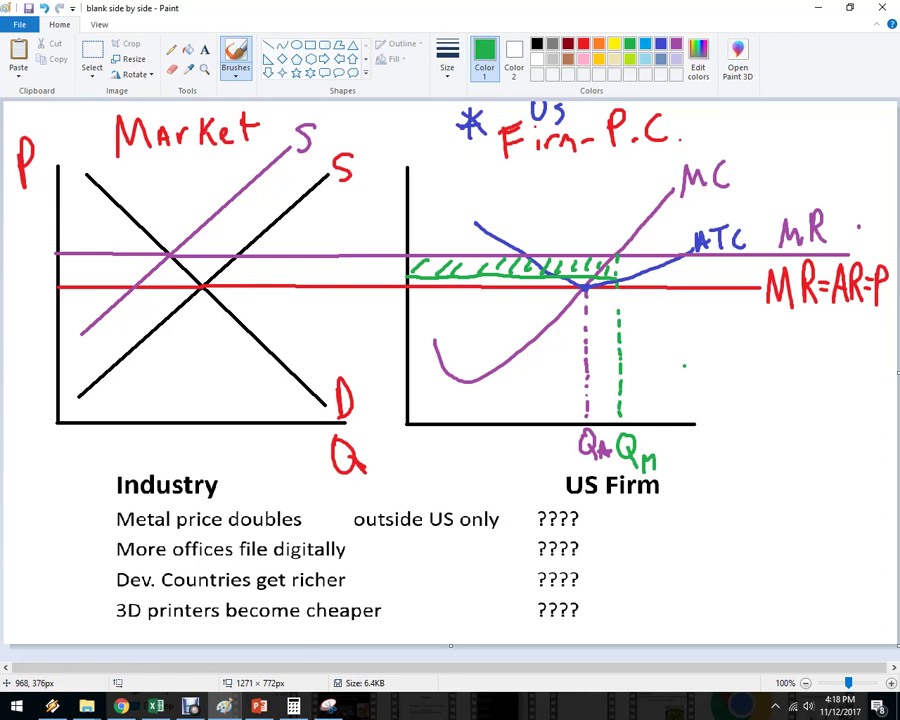
Undo the green profit markings, the purple MR line and the purple shifted supply curve on both graphs
{"action": "key", "text": "ctrl+z"}
{"action": "key", "text": "ctrl+z"}
{"action": "key", "text": "ctrl+z"}
{"action": "key", "text": "ctrl+z"}
{"action": "key", "text": "ctrl+z"}
{"action": "key", "text": "ctrl+z"}
{"action": "key", "text": "ctrl+z"}
{"action": "key", "text": "ctrl+z"}
{"action": "key", "text": "ctrl+z"}
{"action": "key", "text": "ctrl+z"}
{"action": "key", "text": "ctrl+z"}
{"action": "key", "text": "ctrl+z"}
{"action": "key", "text": "ctrl+z"}
{"action": "key", "text": "ctrl+z"}
{"action": "key", "text": "ctrl+z"}
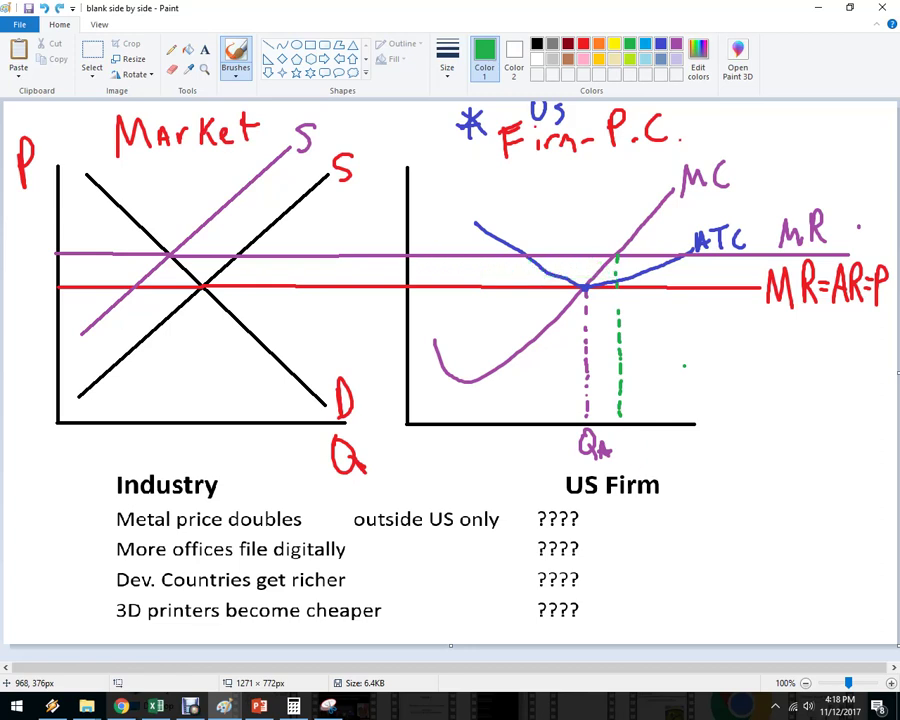
{"action": "key", "text": "ctrl+z"}
{"action": "key", "text": "ctrl+z"}
{"action": "key", "text": "ctrl+z"}
{"action": "key", "text": "ctrl+z"}
{"action": "key", "text": "ctrl+z"}
{"action": "key", "text": "ctrl+z"}
{"action": "key", "text": "ctrl+z"}
{"action": "key", "text": "ctrl+z"}
{"action": "key", "text": "ctrl+z"}
{"action": "key", "text": "ctrl+z"}
{"action": "key", "text": "ctrl+z"}
{"action": "key", "text": "ctrl+z"}
{"action": "key", "text": "ctrl+z"}
{"action": "key", "text": "ctrl+z"}
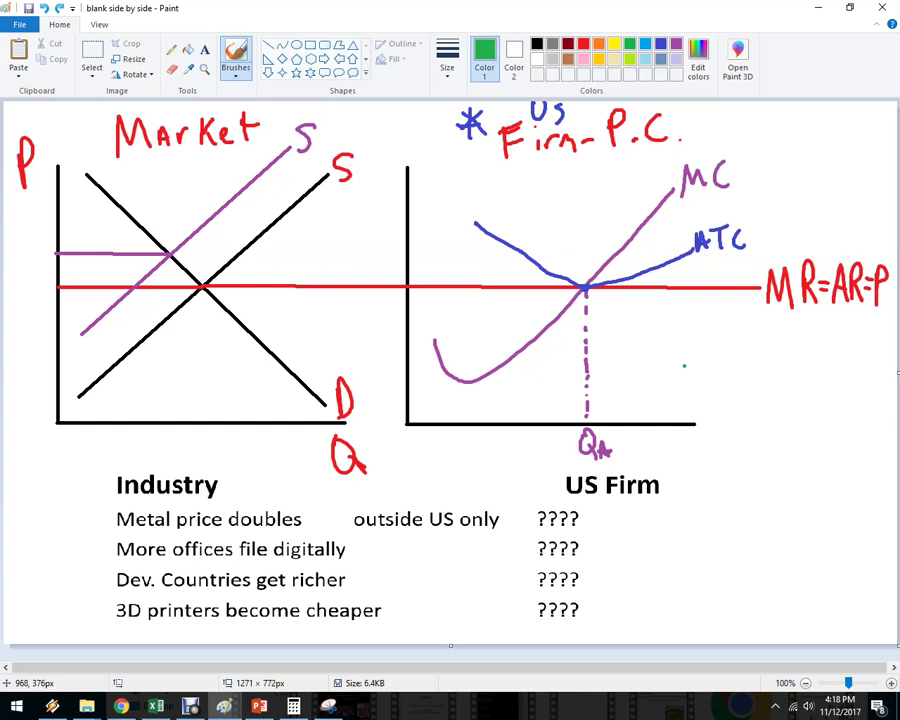
{"action": "key", "text": "ctrl+z"}
{"action": "key", "text": "ctrl+z"}
{"action": "key", "text": "ctrl+z"}
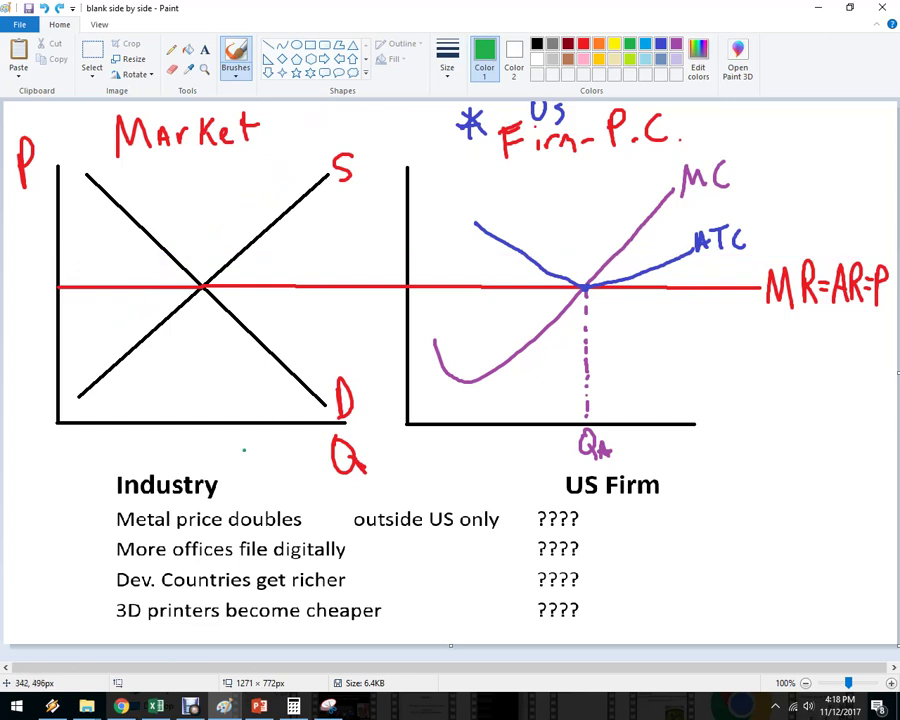
Cross out "Metal price doubles outside US only" in green and draw a straight green demand curve left of D
{"action": "left_click_drag", "start_coordinate": [124, 517], "coordinate": [505, 520]}
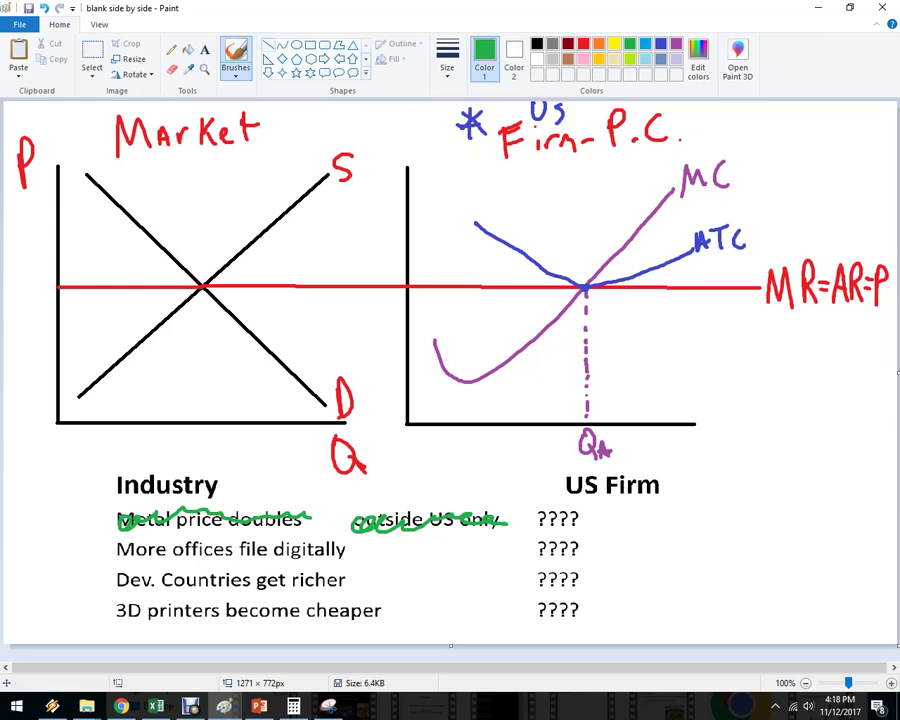
{"action": "left_click", "coordinate": [268, 45]}
{"action": "mouse_move", "coordinate": [75, 212]}
{"action": "left_mouse_down"}
{"action": "mouse_move", "coordinate": [187, 338]}
{"action": "mouse_move", "coordinate": [271, 405]}
{"action": "left_mouse_up"}
{"action": "left_click", "coordinate": [301, 434]}
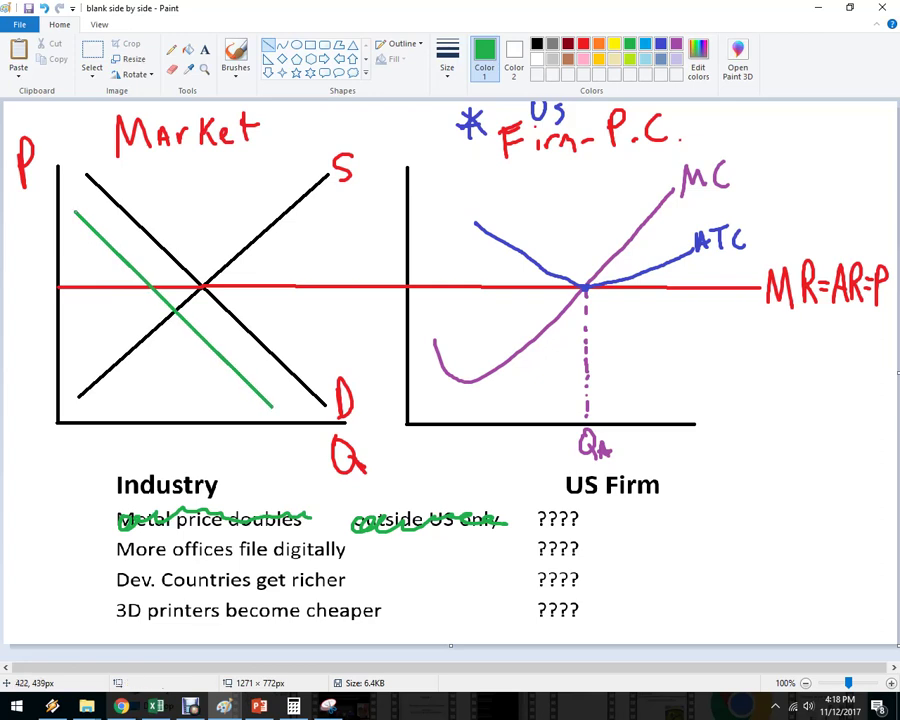
Label the green demand curve D' and add two arrows showing the leftward shift from D
{"action": "left_click", "coordinate": [236, 55]}
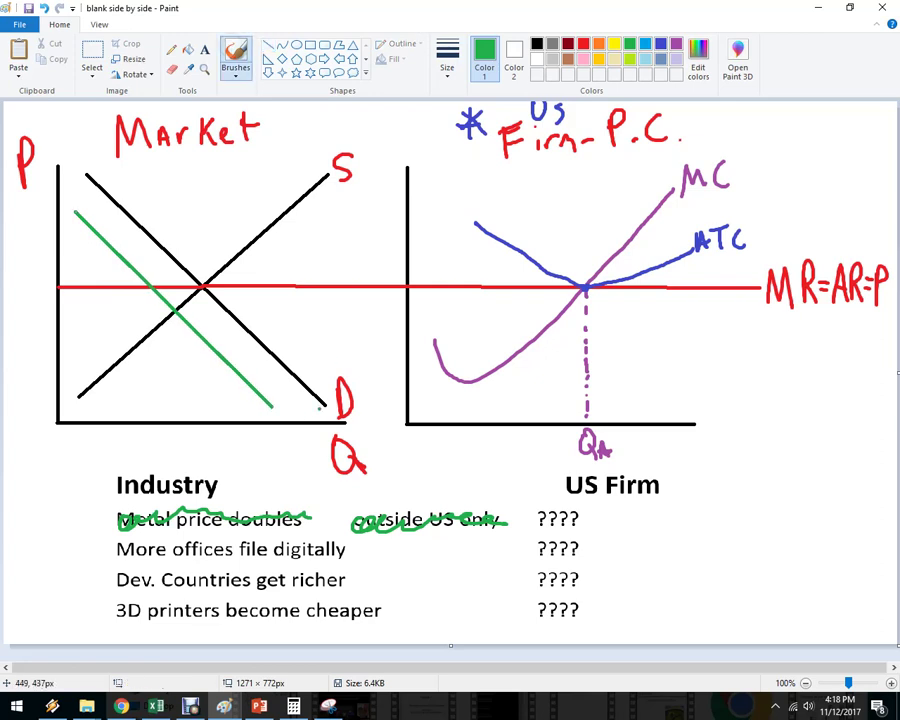
{"action": "mouse_move", "coordinate": [280, 411]}
{"action": "left_mouse_down"}
{"action": "mouse_move", "coordinate": [274, 396]}
{"action": "mouse_move", "coordinate": [280, 412]}
{"action": "mouse_move", "coordinate": [288, 399]}
{"action": "mouse_move", "coordinate": [254, 360]}
{"action": "mouse_move", "coordinate": [254, 372]}
{"action": "left_mouse_up"}
{"action": "left_click_drag", "start_coordinate": [148, 243], "coordinate": [127, 250]}
{"action": "mouse_move", "coordinate": [134, 240]}
{"action": "left_mouse_down"}
{"action": "mouse_move", "coordinate": [126, 250]}
{"action": "mouse_move", "coordinate": [137, 258]}
{"action": "left_mouse_up"}
Draw a horizontal green price line through the D' and S intersection across both graphs and label its far end MR
{"action": "left_click", "coordinate": [268, 44]}
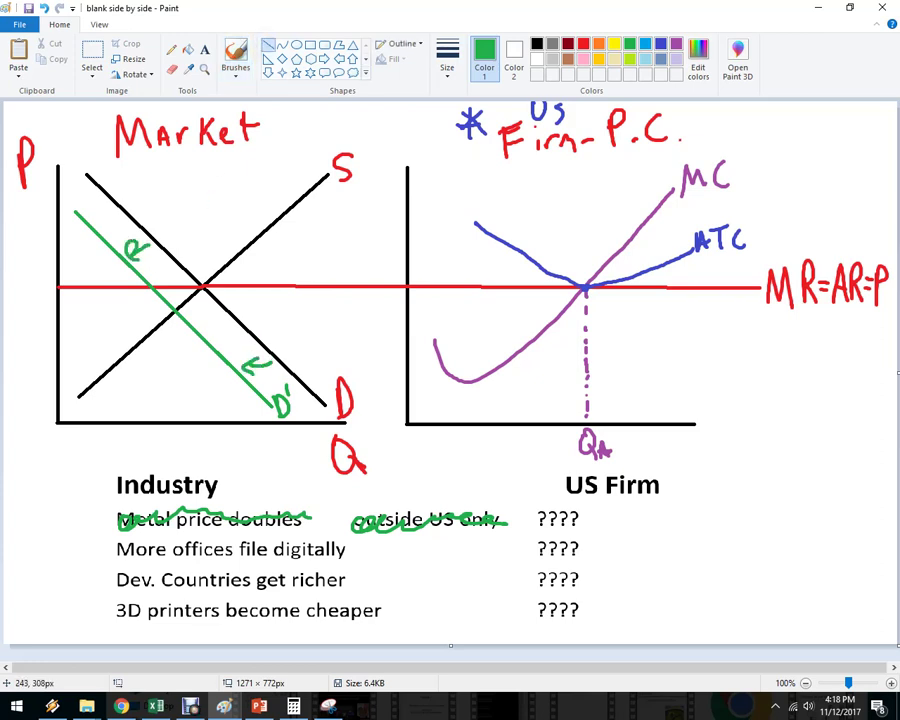
{"action": "mouse_move", "coordinate": [174, 312]}
{"action": "left_mouse_down"}
{"action": "mouse_move", "coordinate": [151, 321]}
{"action": "mouse_move", "coordinate": [59, 312]}
{"action": "left_mouse_up"}
{"action": "left_click_drag", "start_coordinate": [179, 312], "coordinate": [796, 314]}
{"action": "left_click", "coordinate": [793, 344]}
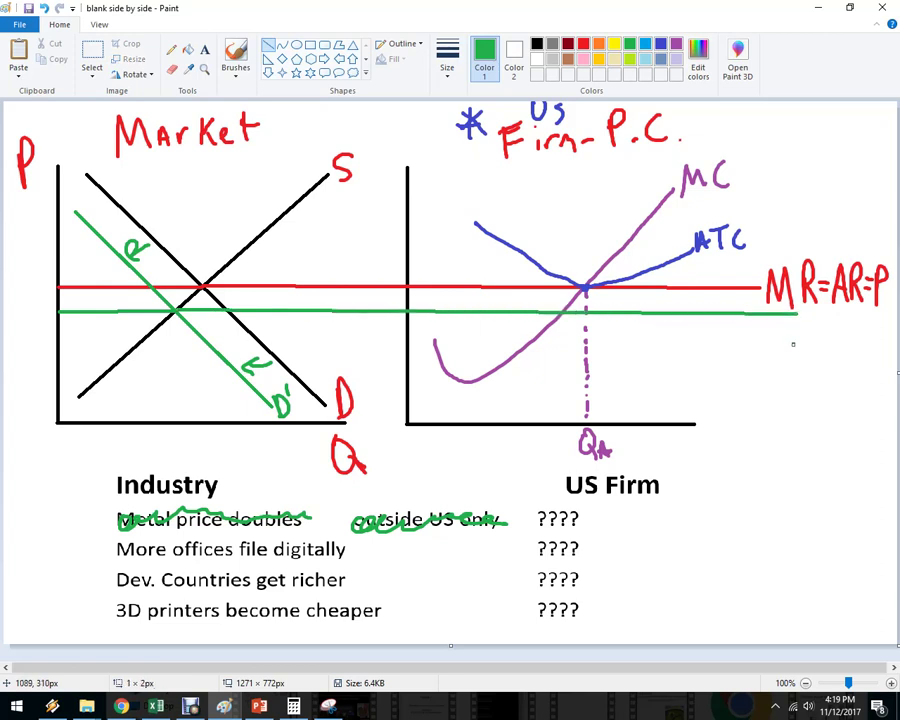
{"action": "left_click", "coordinate": [231, 51]}
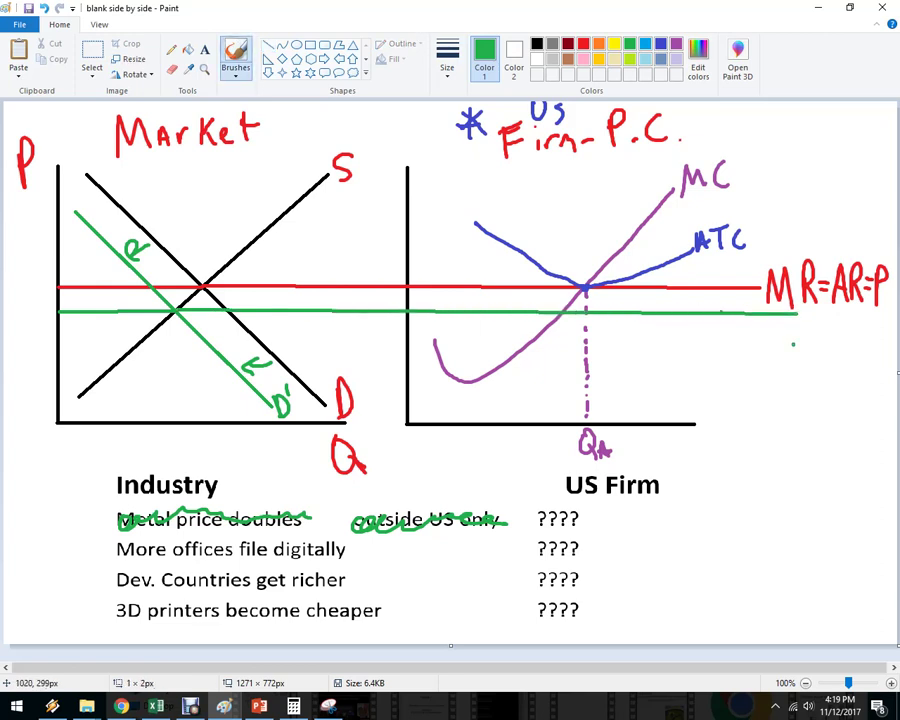
{"action": "mouse_move", "coordinate": [767, 328]}
{"action": "left_mouse_down"}
{"action": "mouse_move", "coordinate": [767, 352]}
{"action": "mouse_move", "coordinate": [789, 350]}
{"action": "left_mouse_up"}
{"action": "left_click_drag", "start_coordinate": [797, 328], "coordinate": [815, 350]}
{"action": "left_click", "coordinate": [794, 298]}
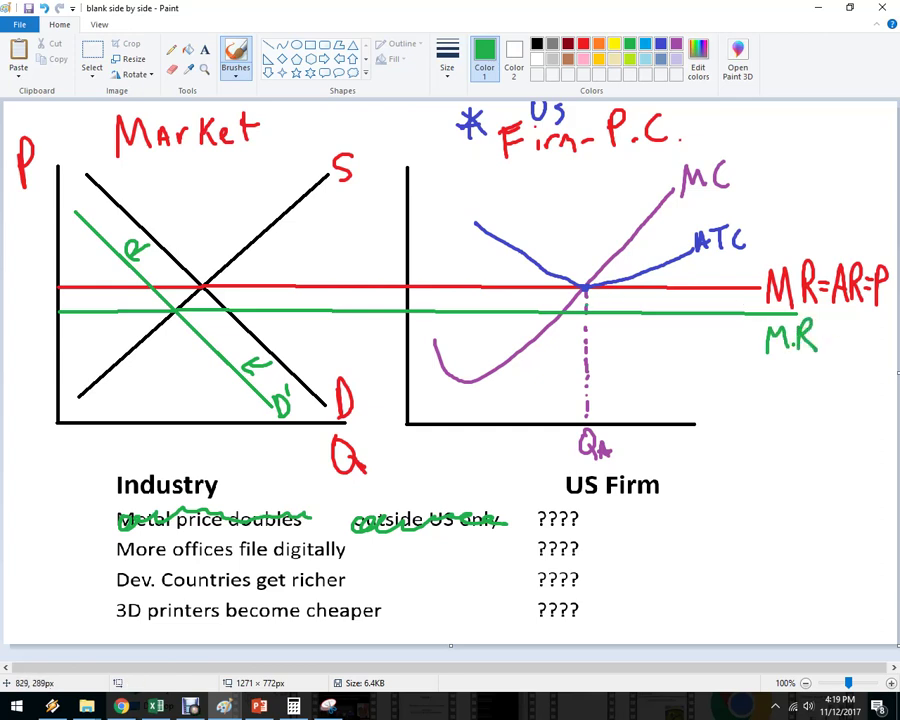
Draw a green dashed line from the green MR and MC intersection down to a new Q, with a leftward arrow from QA
{"action": "left_click_drag", "start_coordinate": [588, 288], "coordinate": [585, 414]}
{"action": "left_click_drag", "start_coordinate": [563, 329], "coordinate": [563, 341]}
{"action": "left_click_drag", "start_coordinate": [563, 347], "coordinate": [562, 371]}
{"action": "left_click_drag", "start_coordinate": [561, 377], "coordinate": [561, 389]}
{"action": "left_click_drag", "start_coordinate": [560, 396], "coordinate": [560, 414]}
{"action": "mouse_move", "coordinate": [598, 463]}
{"action": "left_mouse_down"}
{"action": "mouse_move", "coordinate": [552, 450]}
{"action": "mouse_move", "coordinate": [564, 438]}
{"action": "left_mouse_up"}
{"action": "left_click_drag", "start_coordinate": [556, 446], "coordinate": [566, 463]}
{"action": "left_click_drag", "start_coordinate": [573, 457], "coordinate": [560, 467]}
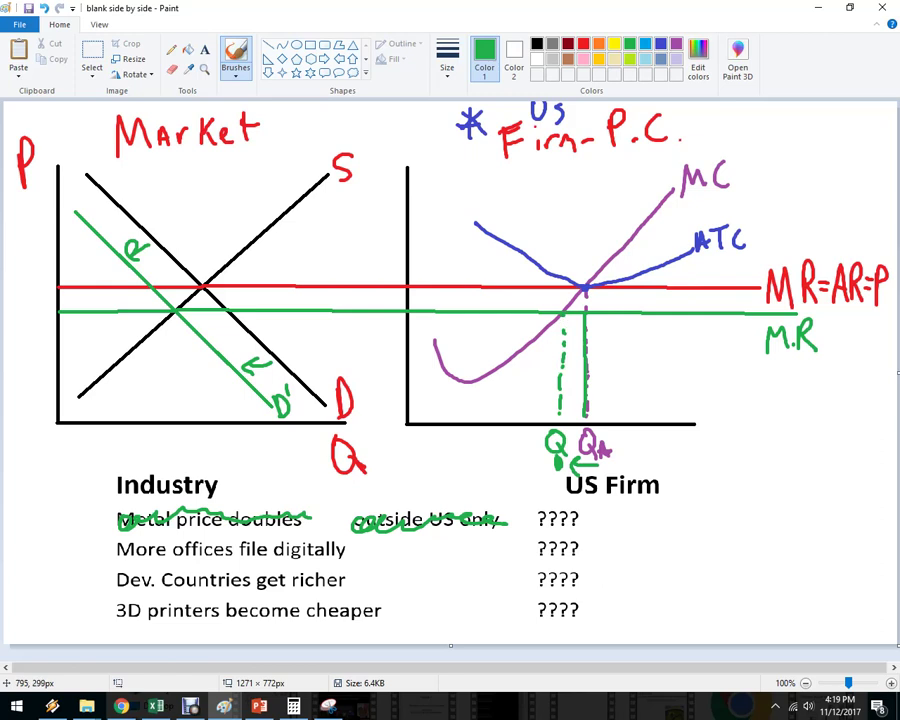
Draw green dashed lines from the new quantity up to ATC and across to the price axis, and shade the enclosed rectangle pink
{"action": "left_click_drag", "start_coordinate": [562, 307], "coordinate": [561, 284]}
{"action": "mouse_move", "coordinate": [561, 273]}
{"action": "left_mouse_down"}
{"action": "mouse_move", "coordinate": [408, 275]}
{"action": "mouse_move", "coordinate": [408, 312]}
{"action": "left_mouse_up"}
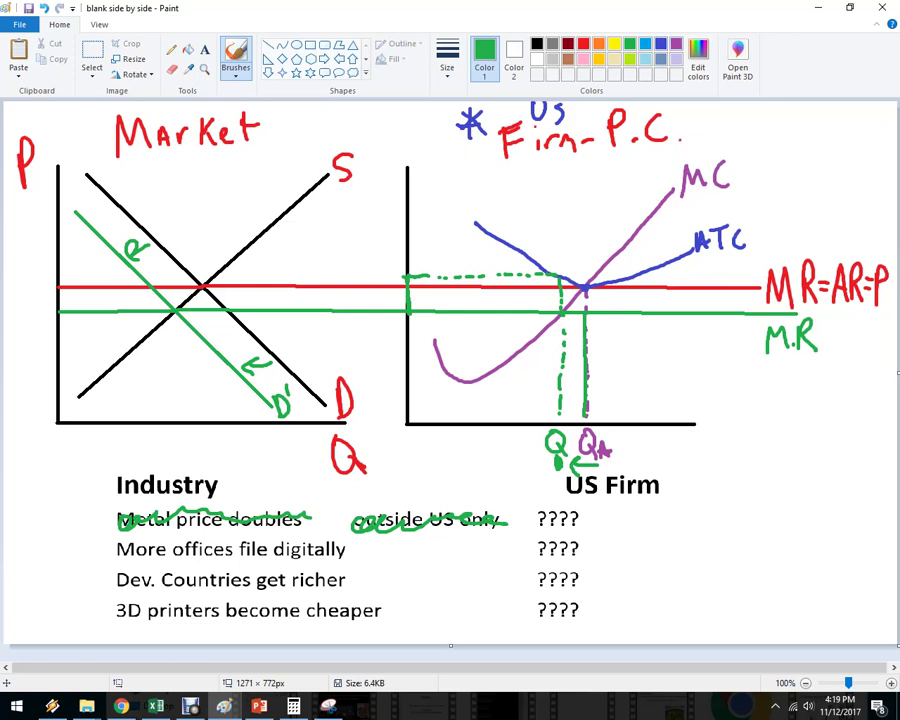
{"action": "left_click", "coordinate": [583, 59]}
{"action": "left_click_drag", "start_coordinate": [408, 288], "coordinate": [556, 292]}
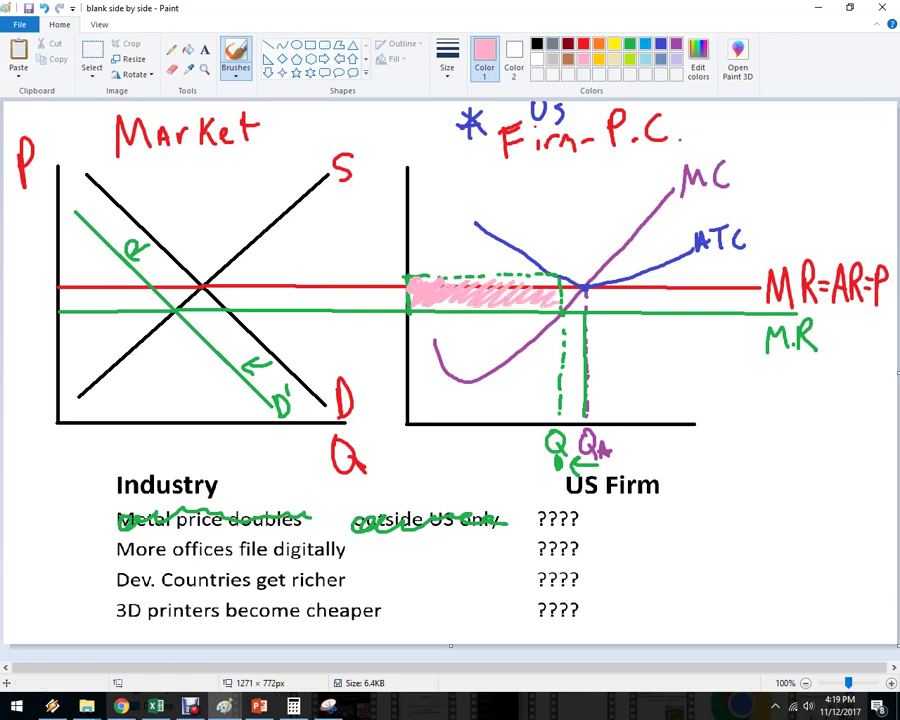
Draw a pink arrow pointing down to the shaded rectangle on the firm graph and handwrite LOSS above it
{"action": "left_click", "coordinate": [513, 55]}
{"action": "left_click", "coordinate": [537, 43]}
{"action": "mouse_move", "coordinate": [451, 268]}
{"action": "left_mouse_down"}
{"action": "mouse_move", "coordinate": [451, 235]}
{"action": "mouse_move", "coordinate": [456, 268]}
{"action": "left_mouse_up"}
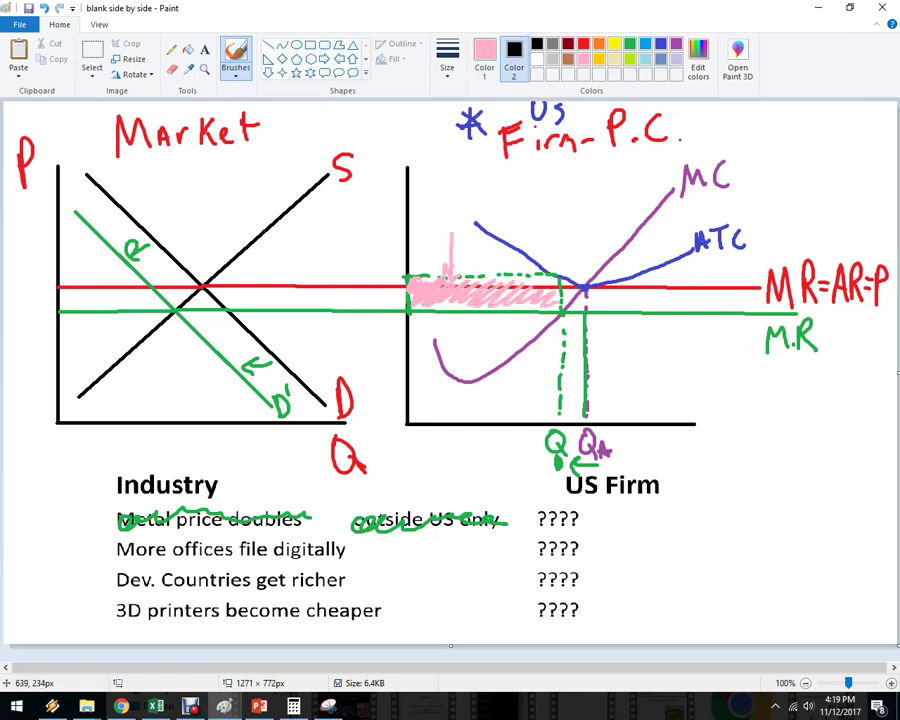
{"action": "left_click", "coordinate": [485, 58]}
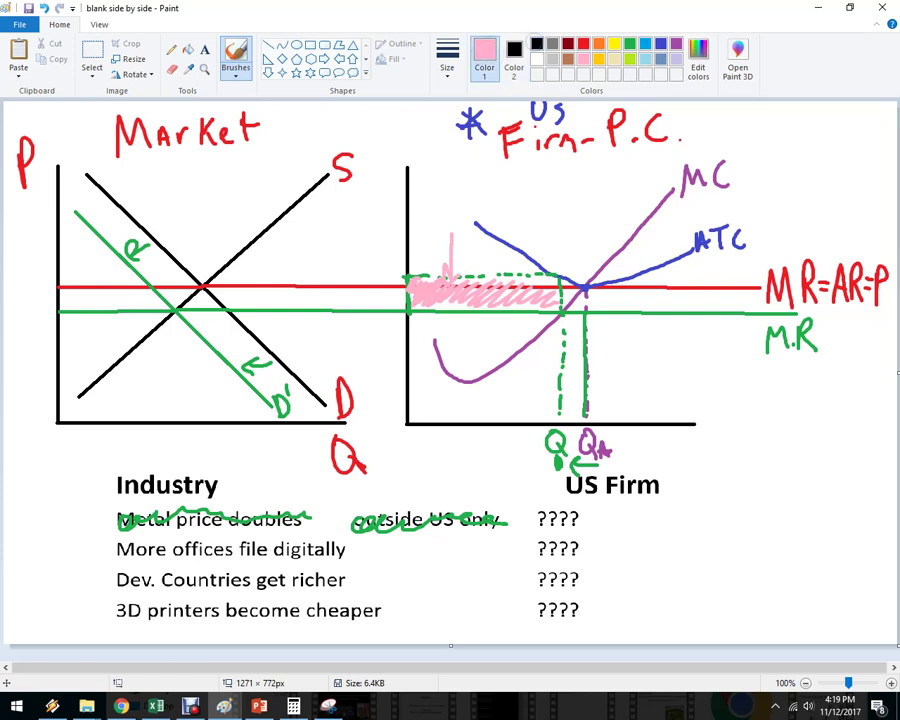
{"action": "left_click", "coordinate": [513, 55]}
{"action": "left_click", "coordinate": [484, 55]}
{"action": "mouse_move", "coordinate": [434, 196]}
{"action": "left_mouse_down"}
{"action": "mouse_move", "coordinate": [450, 212]}
{"action": "mouse_move", "coordinate": [459, 194]}
{"action": "mouse_move", "coordinate": [468, 208]}
{"action": "mouse_move", "coordinate": [484, 208]}
{"action": "left_mouse_up"}
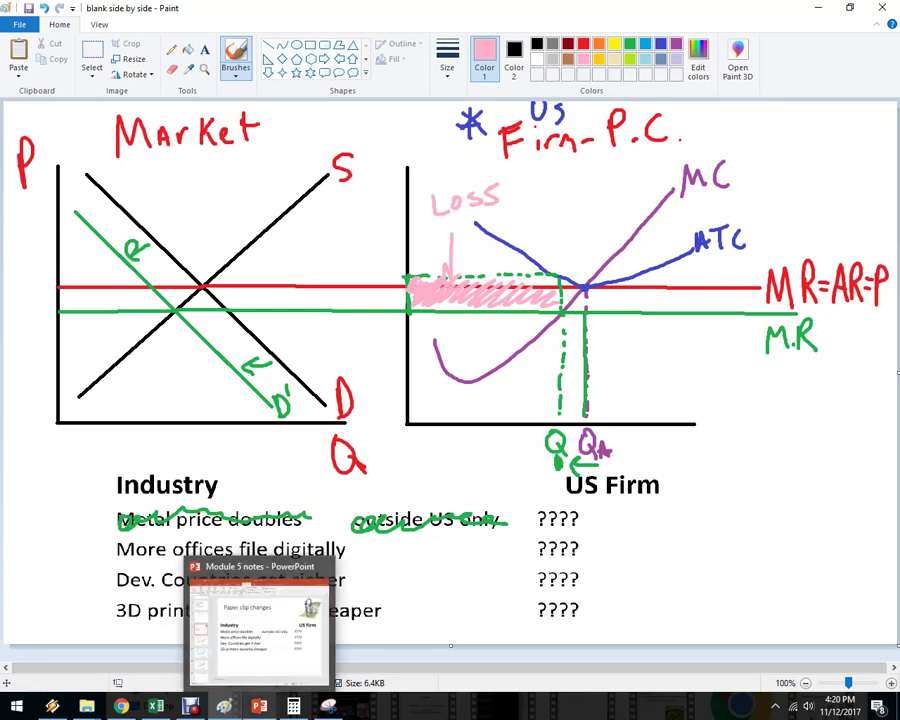
Switch to the Module 5 notes presentation in PowerPoint, advance to the firm cost-curve slide, and keep its ink annotations
{"action": "left_click", "coordinate": [259, 625]}
{"action": "key", "text": "Down"}
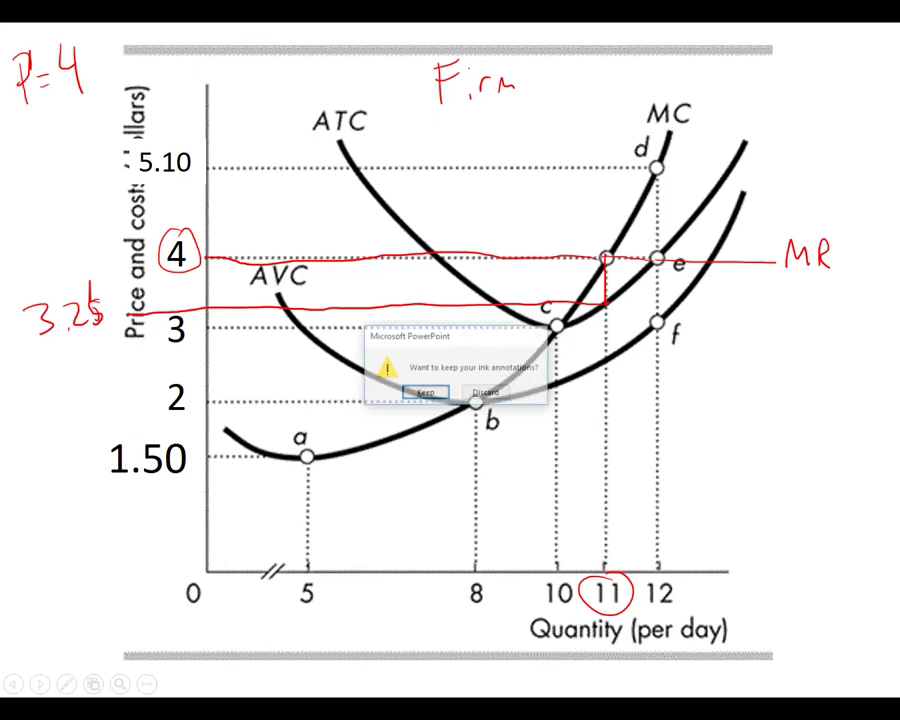
{"action": "key", "text": "Return"}
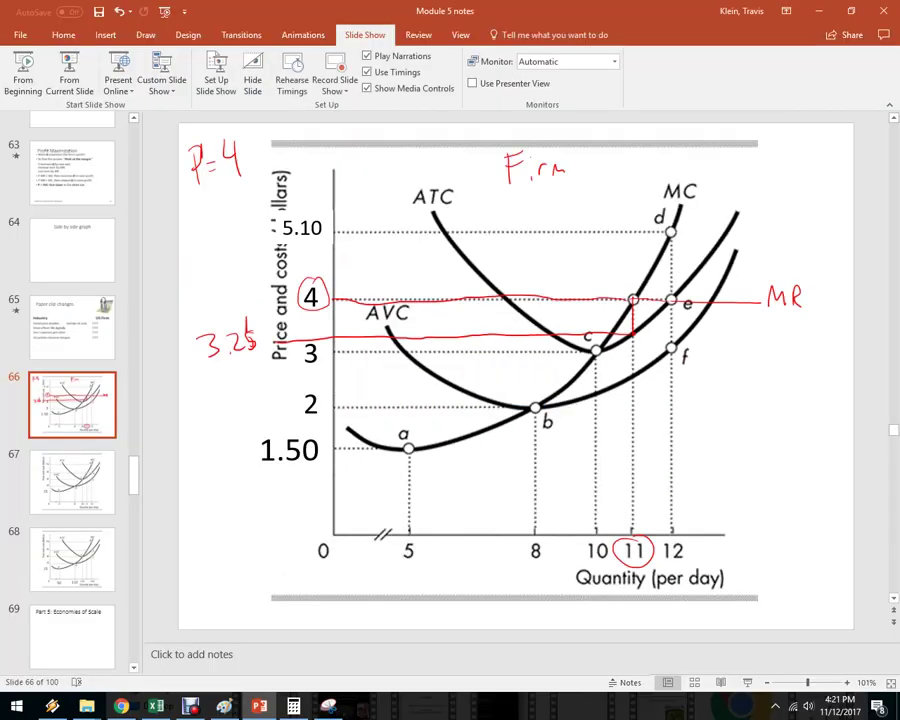
Open Calculator beside the cost-curve slide and multiply 3.25 by 11 for the firm's total cost
{"action": "left_click", "coordinate": [293, 706]}
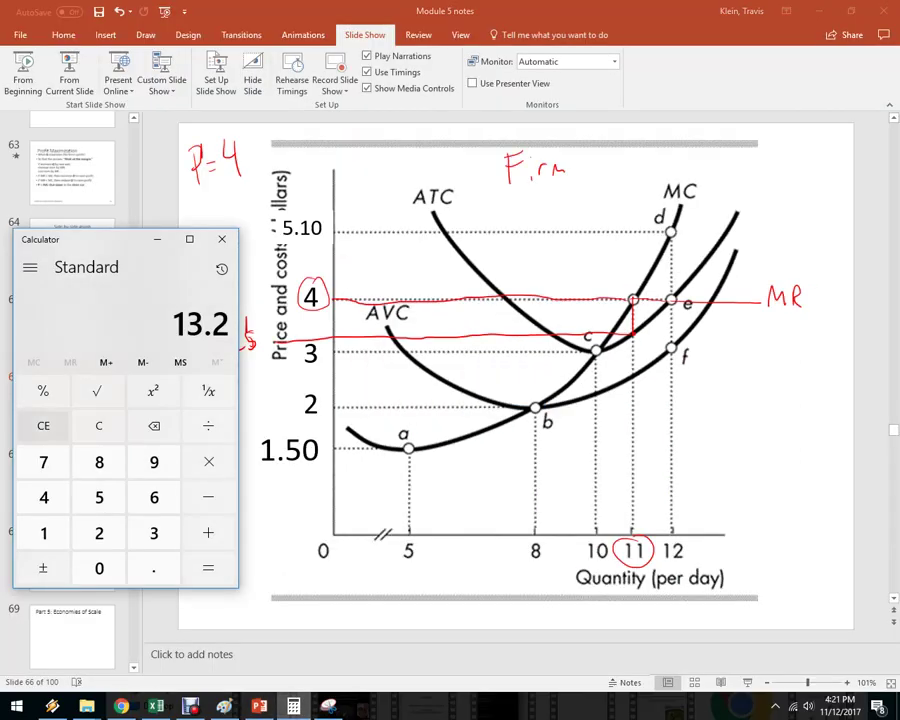
{"action": "left_click", "coordinate": [99, 425]}
{"action": "left_click_drag", "start_coordinate": [120, 239], "coordinate": [89, 239]}
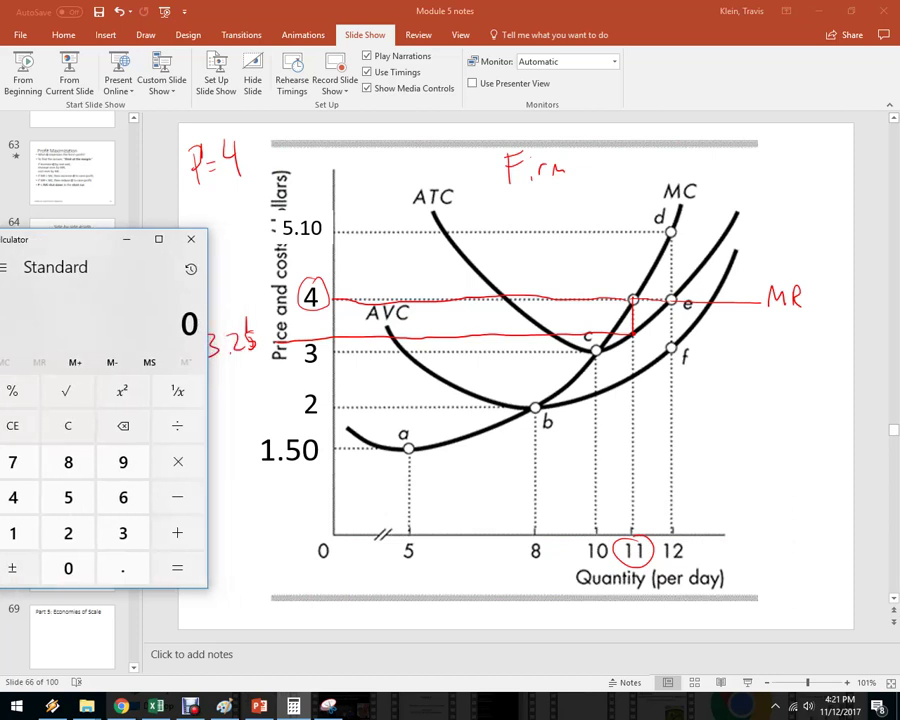
{"action": "type", "text": "3.25"}
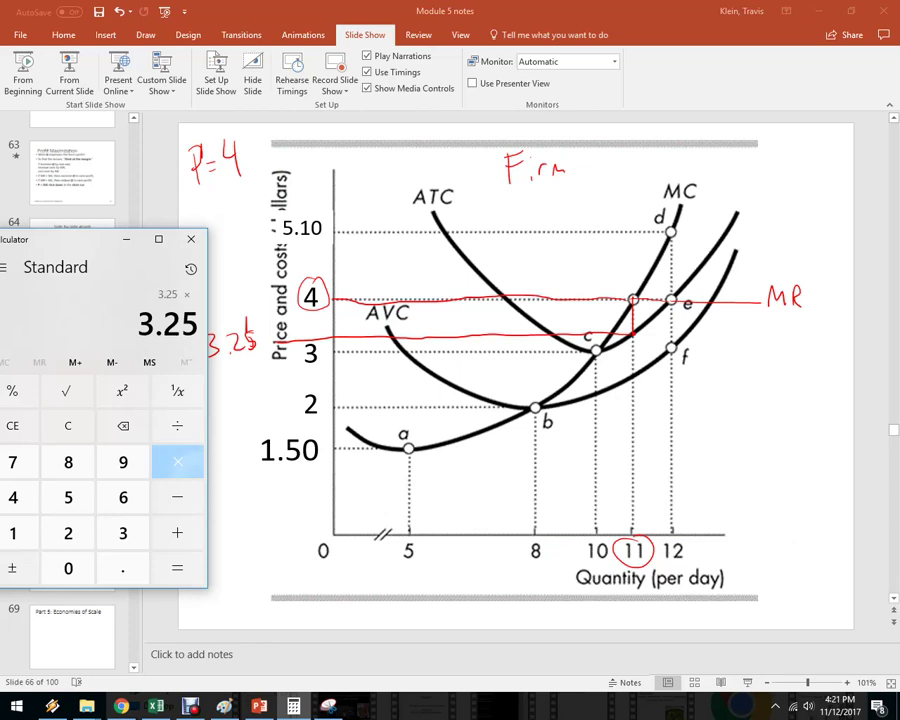
{"action": "type", "text": "*11="}
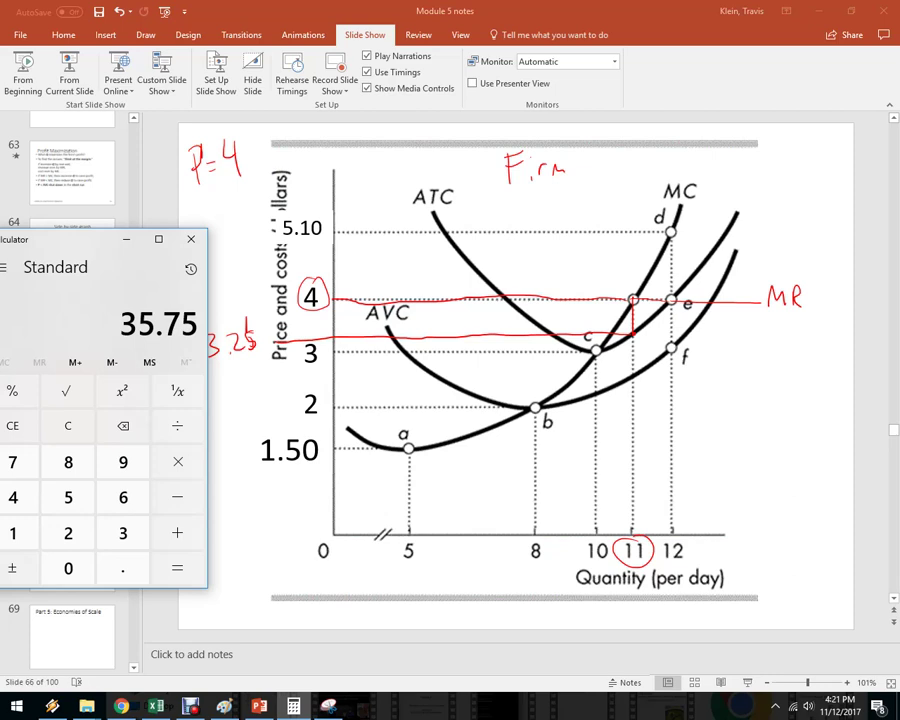
Multiply the price of 4 by the quantity of 11 and subtract the total cost of 35.75 to get profit
{"action": "type", "text": "4"}
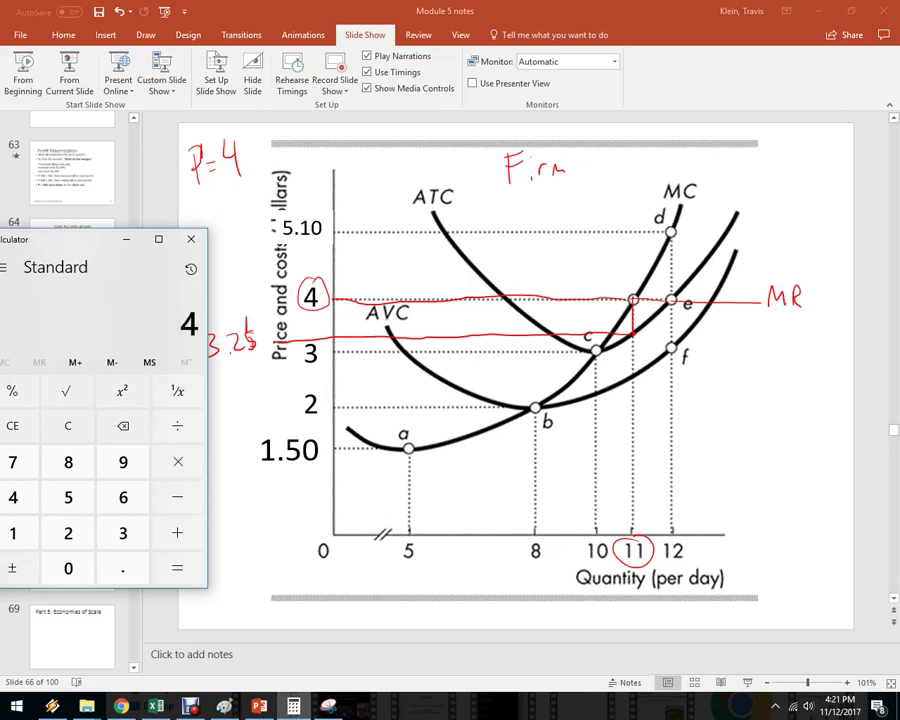
{"action": "type", "text": "*11"}
{"action": "key", "text": "Return"}
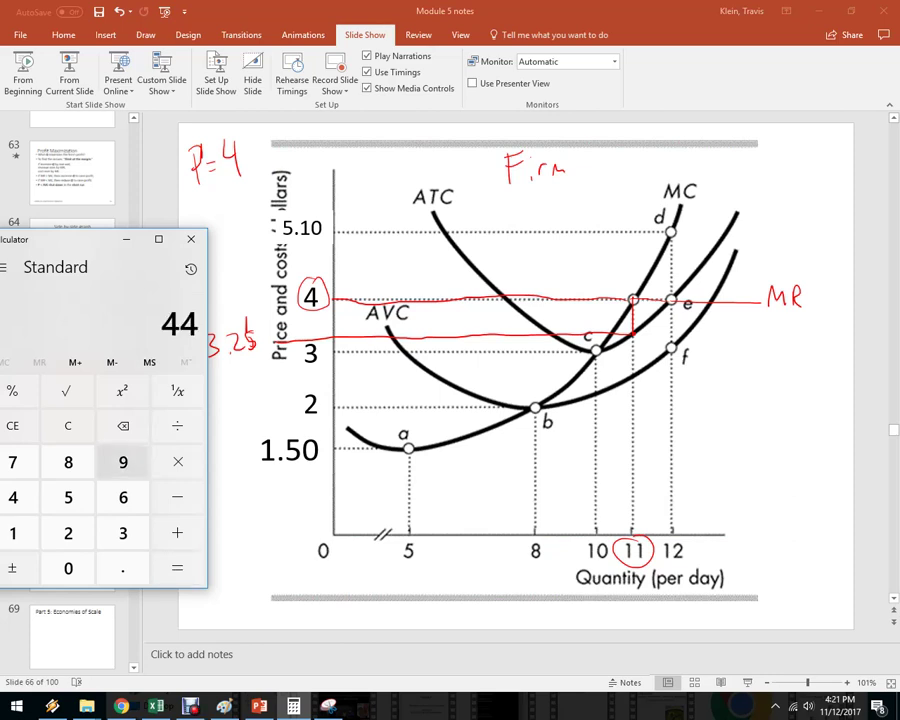
{"action": "left_click", "coordinate": [177, 497]}
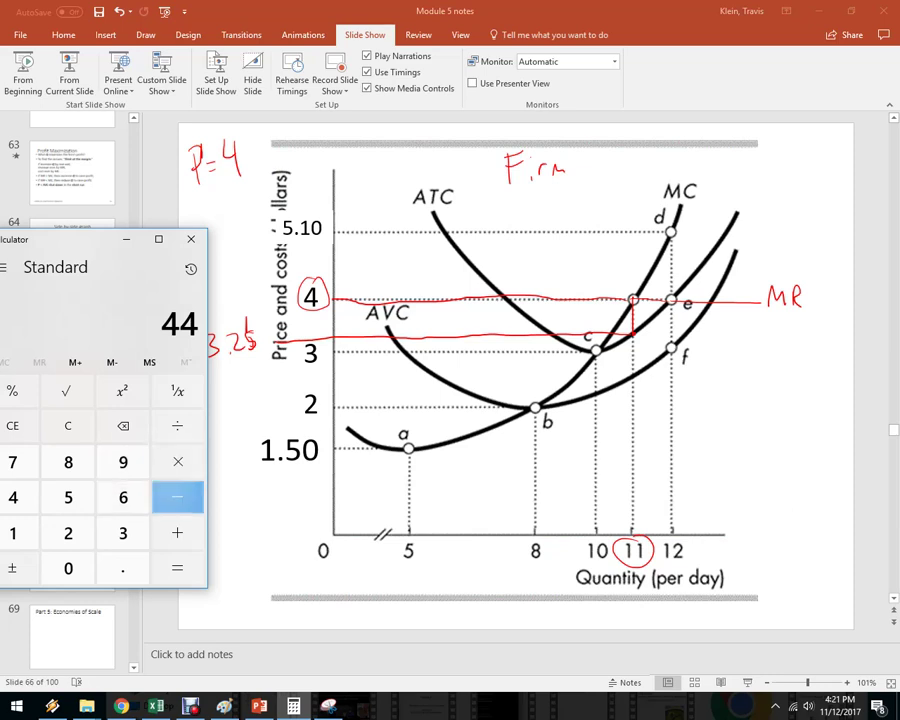
{"action": "left_click", "coordinate": [122, 532]}
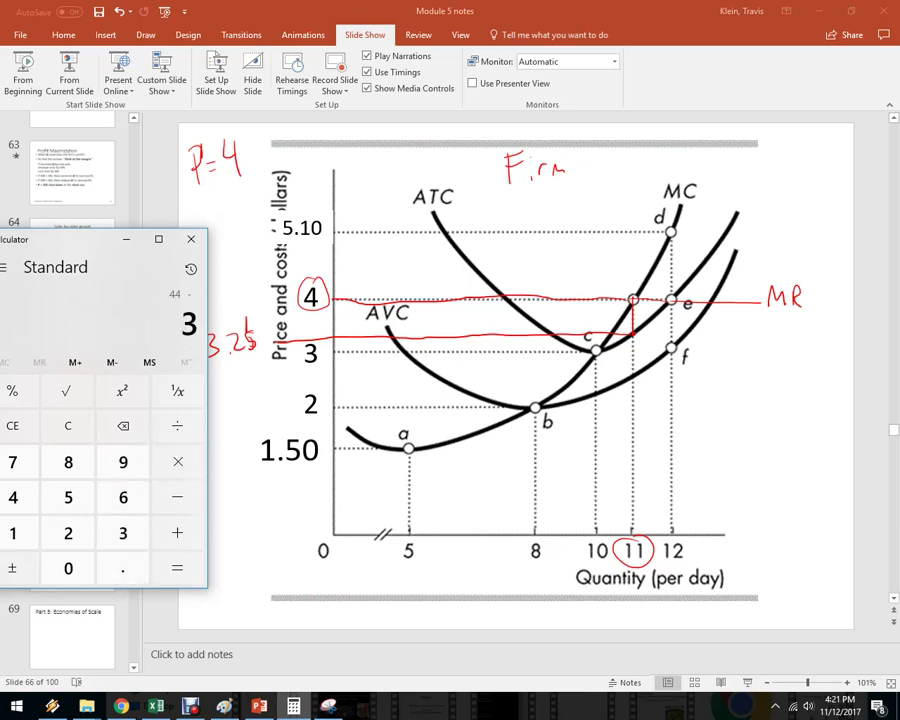
{"action": "left_click", "coordinate": [68, 497]}
{"action": "left_click", "coordinate": [122, 568]}
{"action": "left_click", "coordinate": [13, 461]}
{"action": "left_click", "coordinate": [68, 497]}
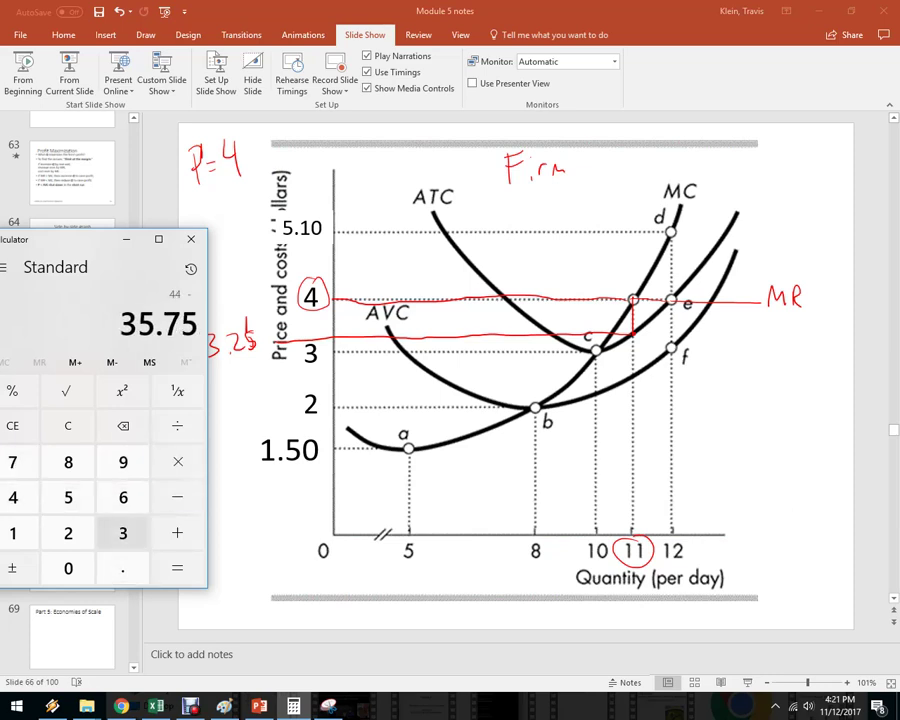
{"action": "left_click", "coordinate": [177, 568]}
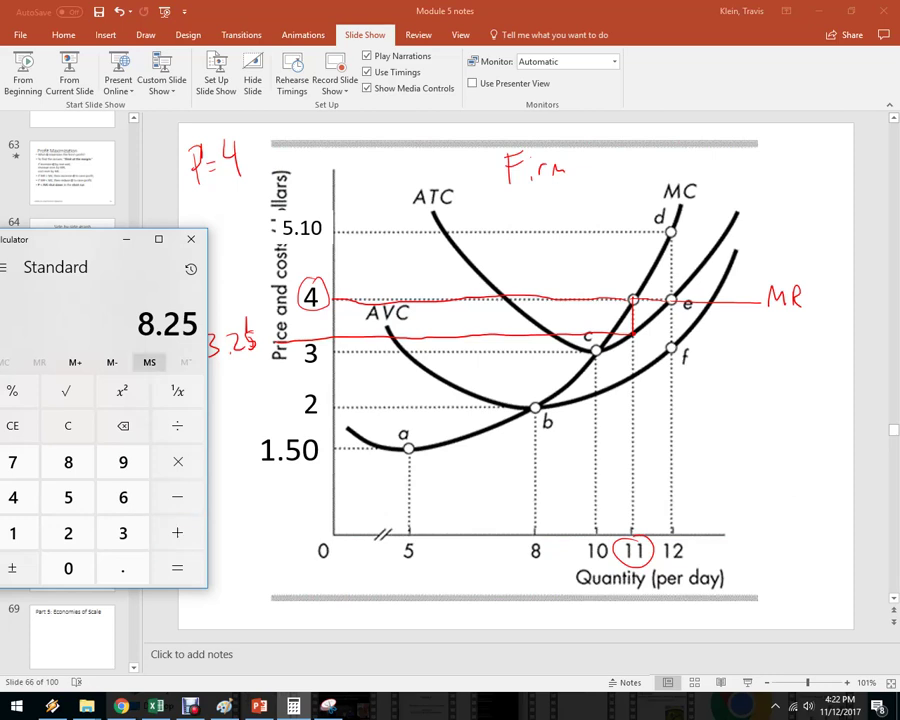
Check the profit by multiplying the quantity of 11 by the per-unit profit of 0.75 in the calculator
{"action": "left_click_drag", "start_coordinate": [98, 245], "coordinate": [115, 255]}
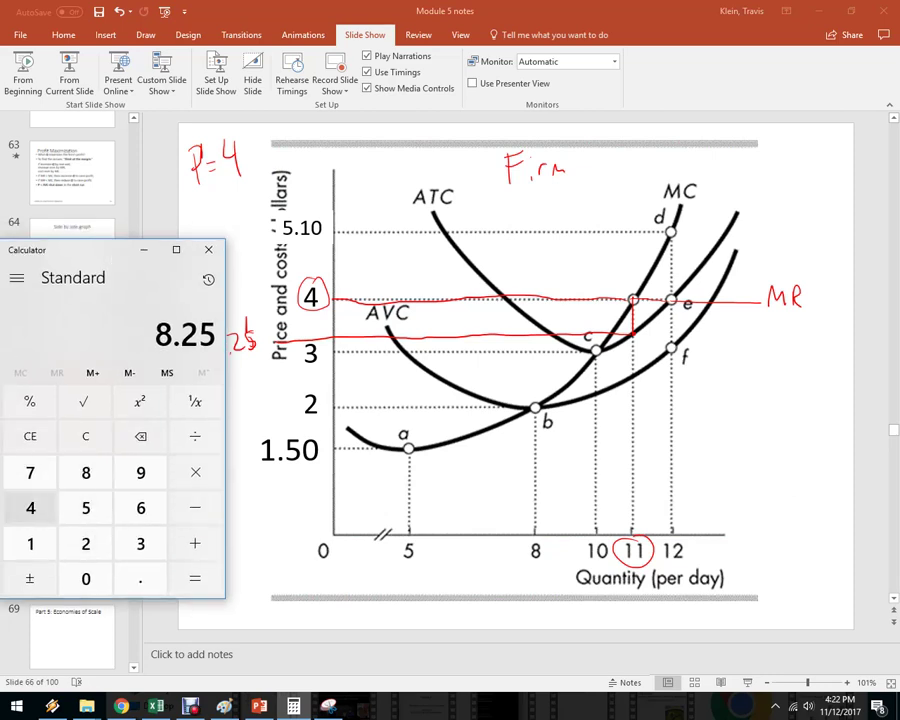
{"action": "left_click", "coordinate": [30, 543]}
{"action": "left_click", "coordinate": [30, 543]}
{"action": "left_click", "coordinate": [195, 472]}
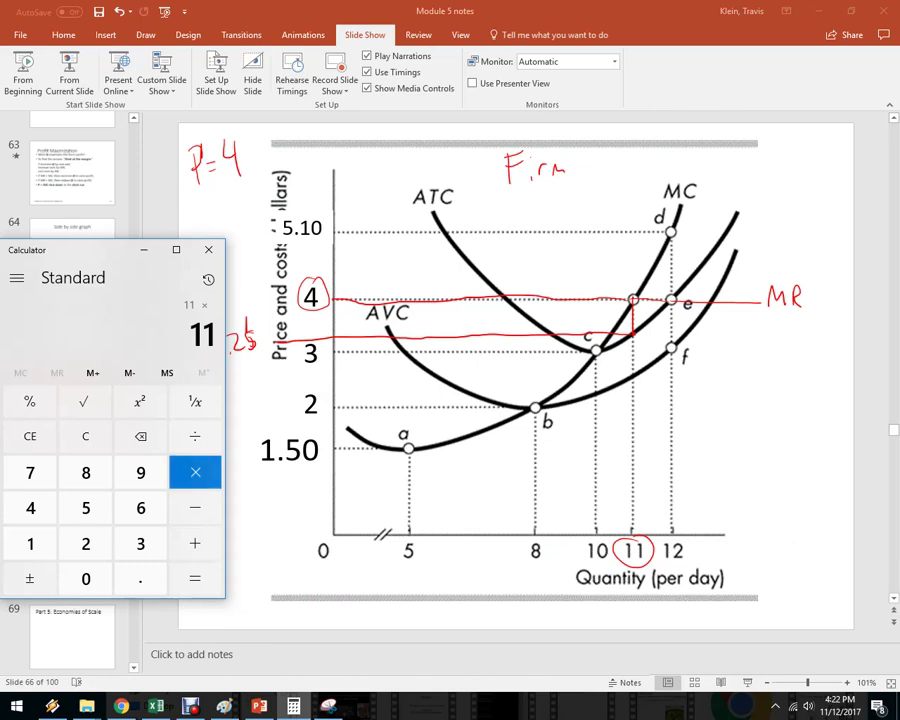
{"action": "left_click", "coordinate": [140, 578]}
{"action": "left_click", "coordinate": [30, 472]}
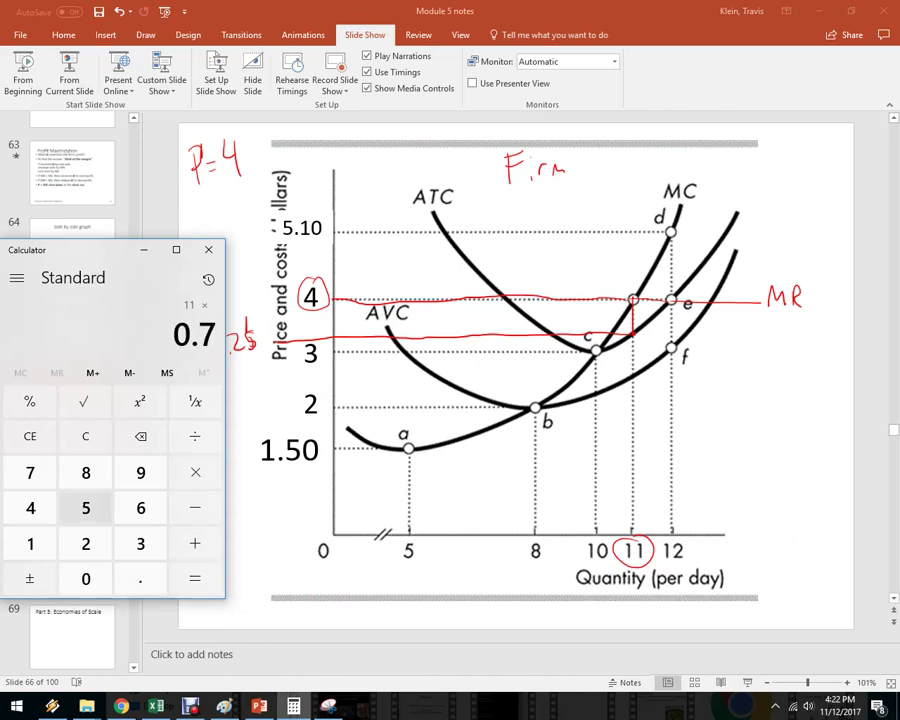
{"action": "left_click", "coordinate": [85, 508]}
{"action": "left_click", "coordinate": [195, 578]}
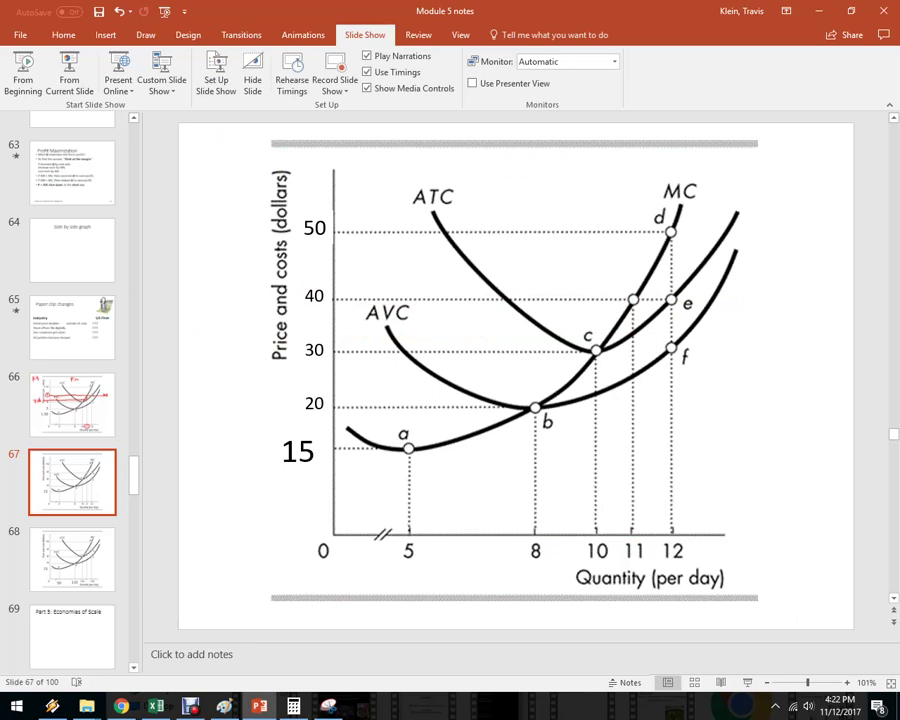
Bring the calculator over slide 67 and multiply the quantity of 8 by the average total cost of 35
{"action": "left_click", "coordinate": [293, 706]}
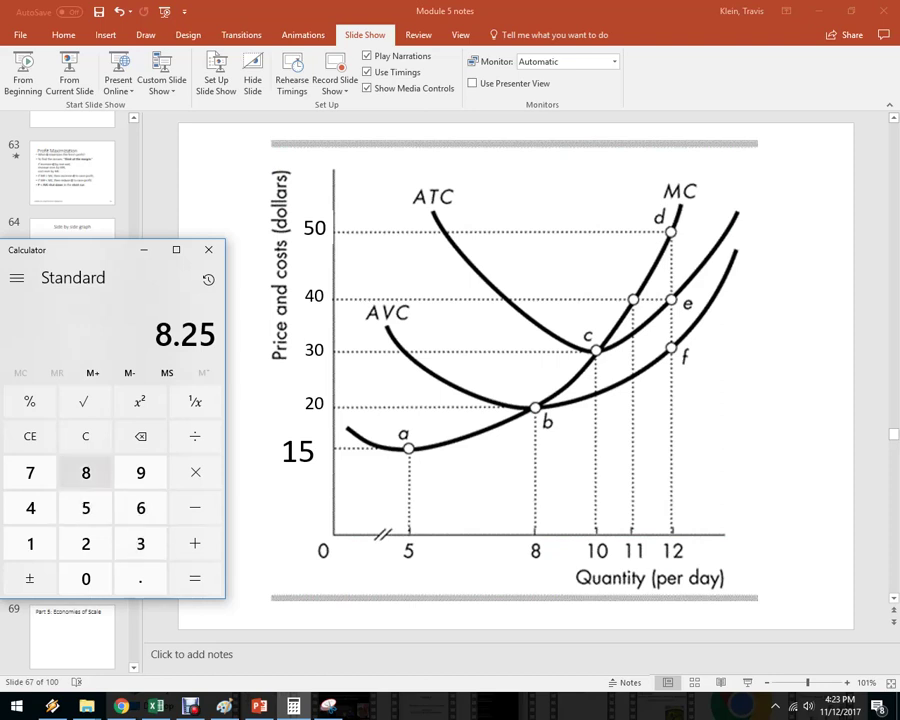
{"action": "left_click", "coordinate": [85, 472]}
{"action": "left_click", "coordinate": [195, 472]}
{"action": "left_click", "coordinate": [140, 543]}
{"action": "left_click", "coordinate": [85, 507]}
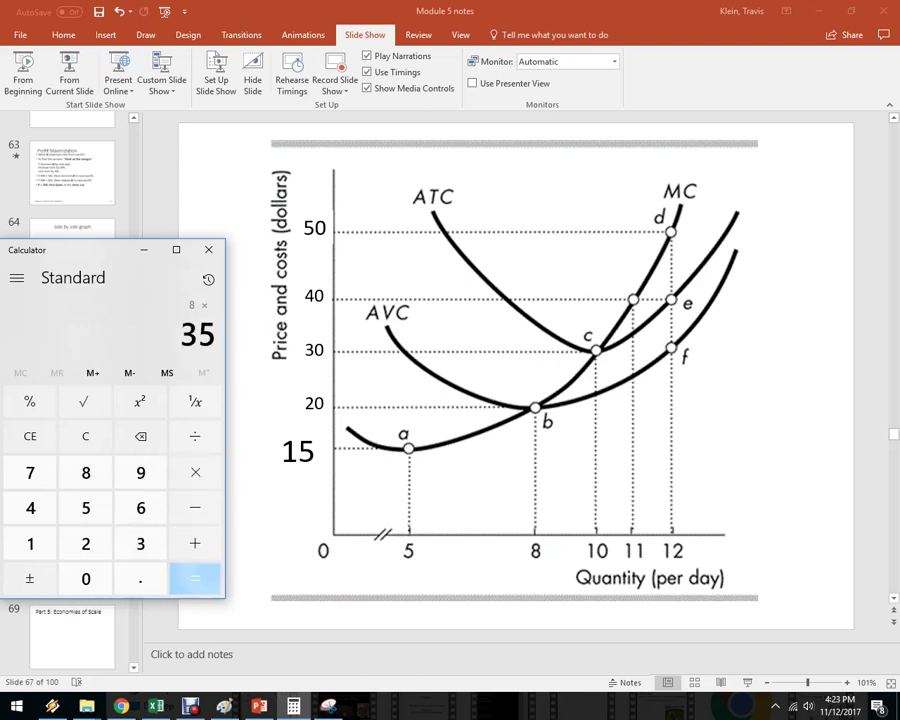
{"action": "left_click", "coordinate": [195, 578]}
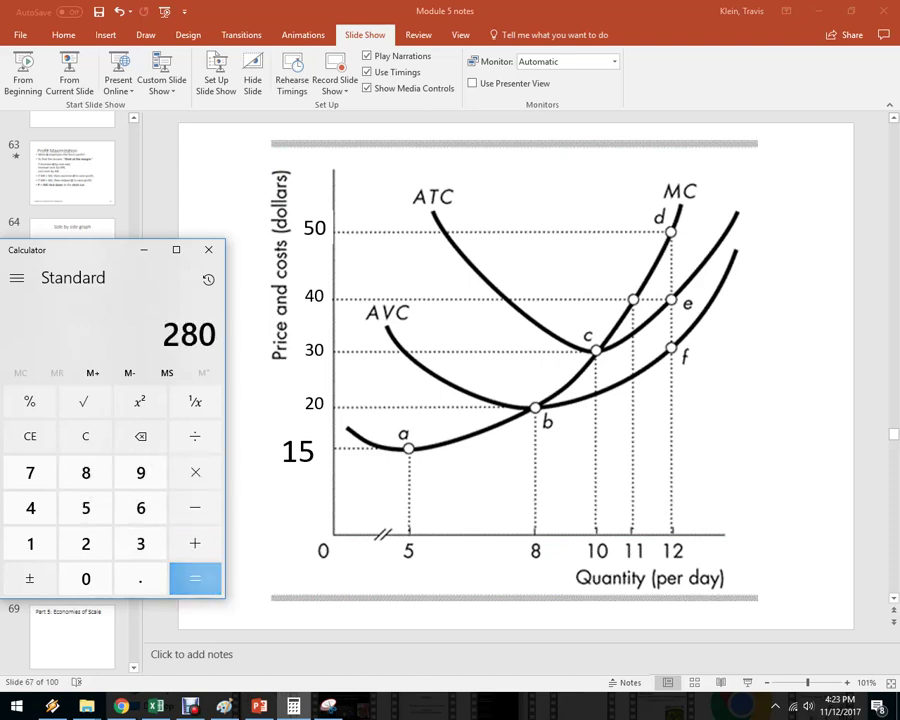
Calculate total revenue by multiplying the price of 20 by the quantity of 8
{"action": "left_click", "coordinate": [85, 543]}
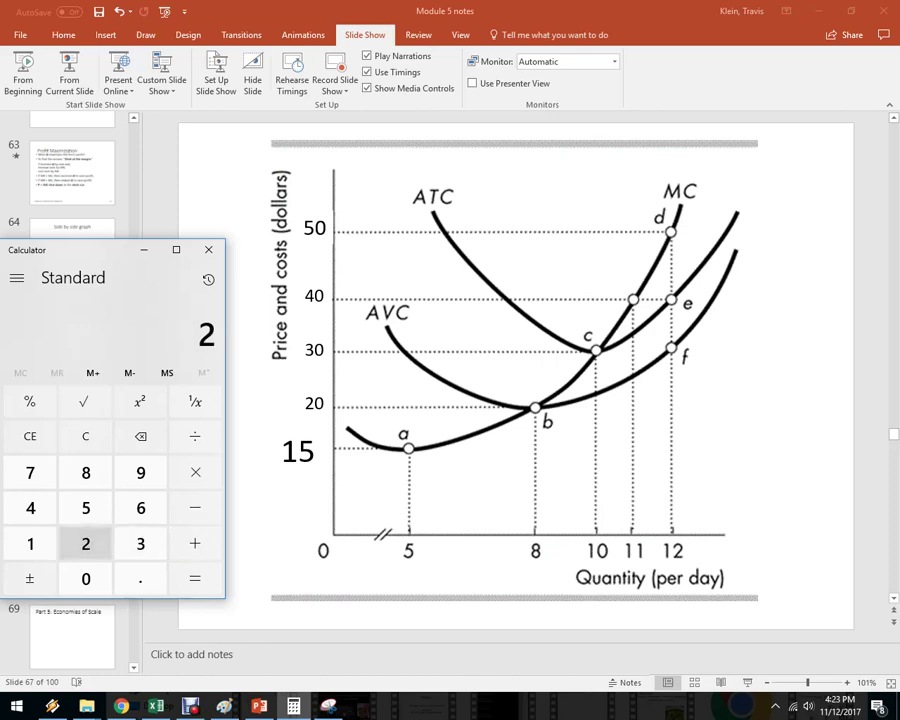
{"action": "left_click", "coordinate": [85, 578]}
{"action": "left_click", "coordinate": [195, 472]}
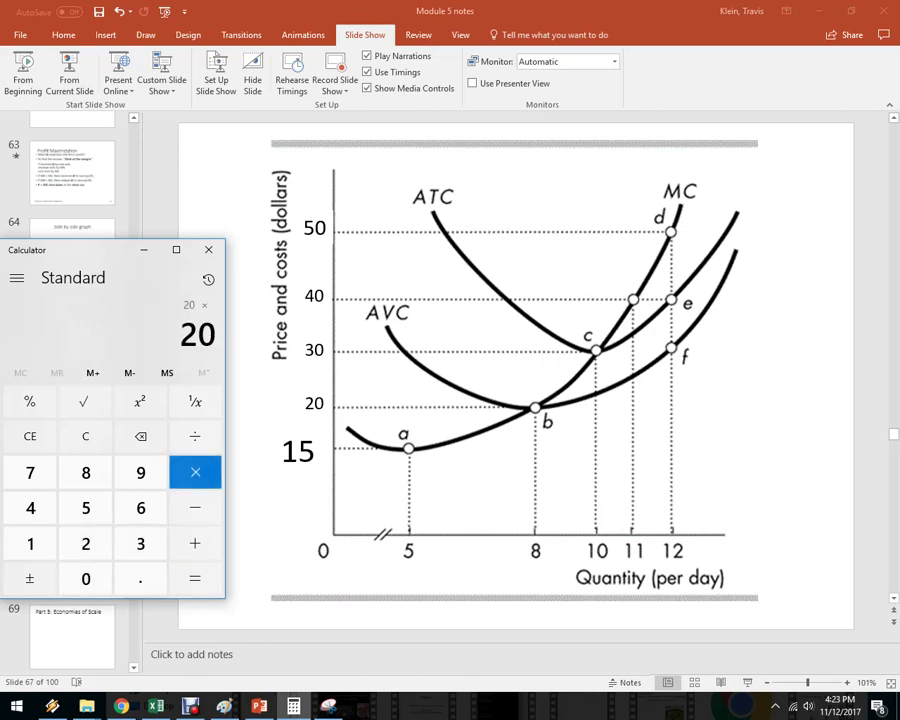
{"action": "left_click", "coordinate": [85, 472]}
{"action": "left_click", "coordinate": [195, 578]}
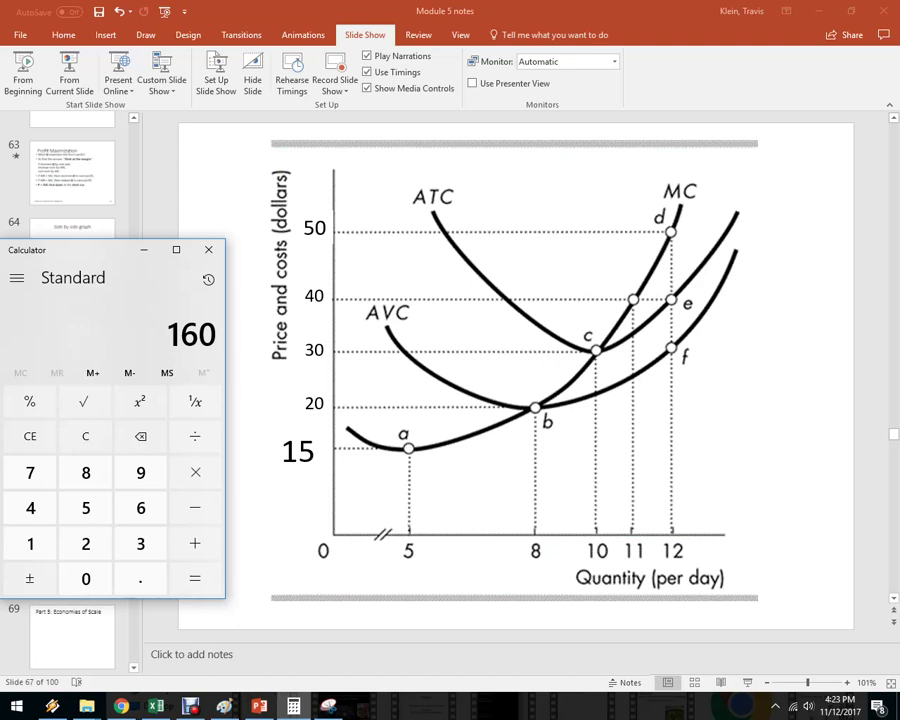
Recalculate total cost as 35 times 8 and subtract the total revenue of 160 from it
{"action": "type", "text": "35*8"}
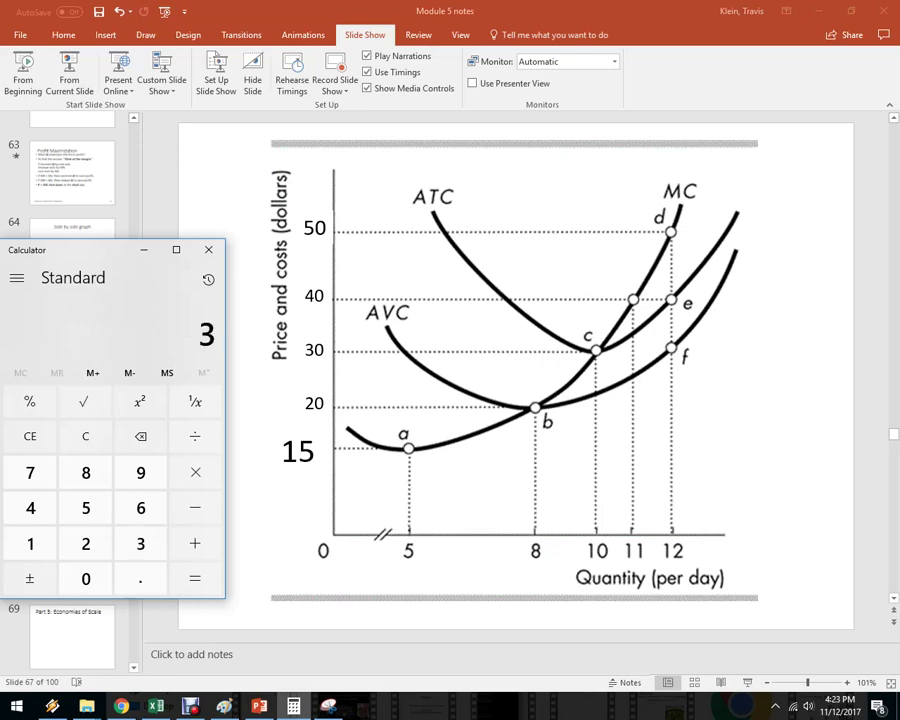
{"action": "key", "text": "Return"}
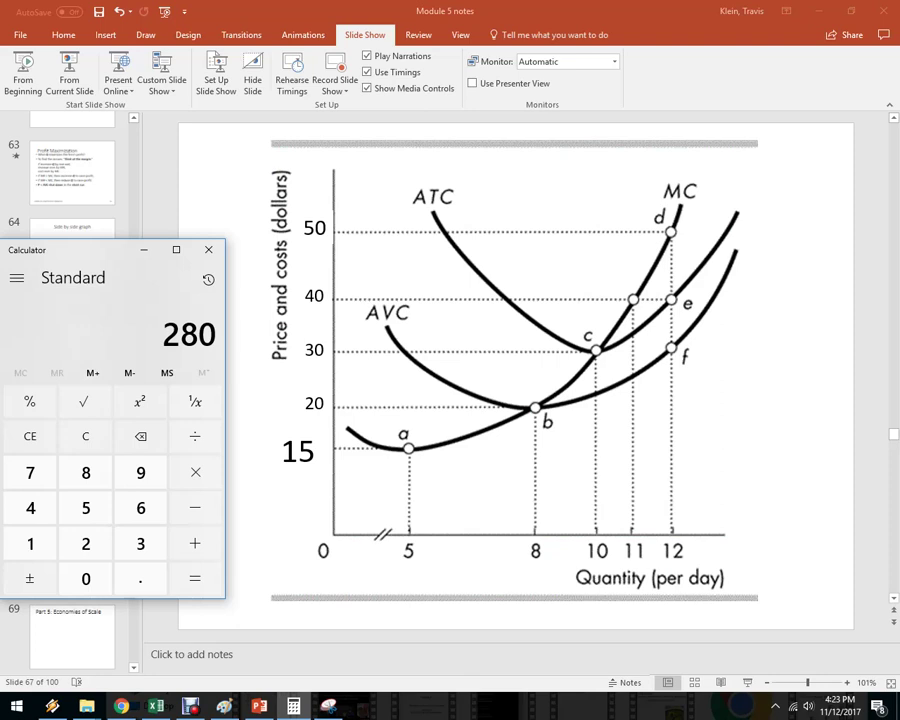
{"action": "key", "text": "minus"}
{"action": "type", "text": "15"}
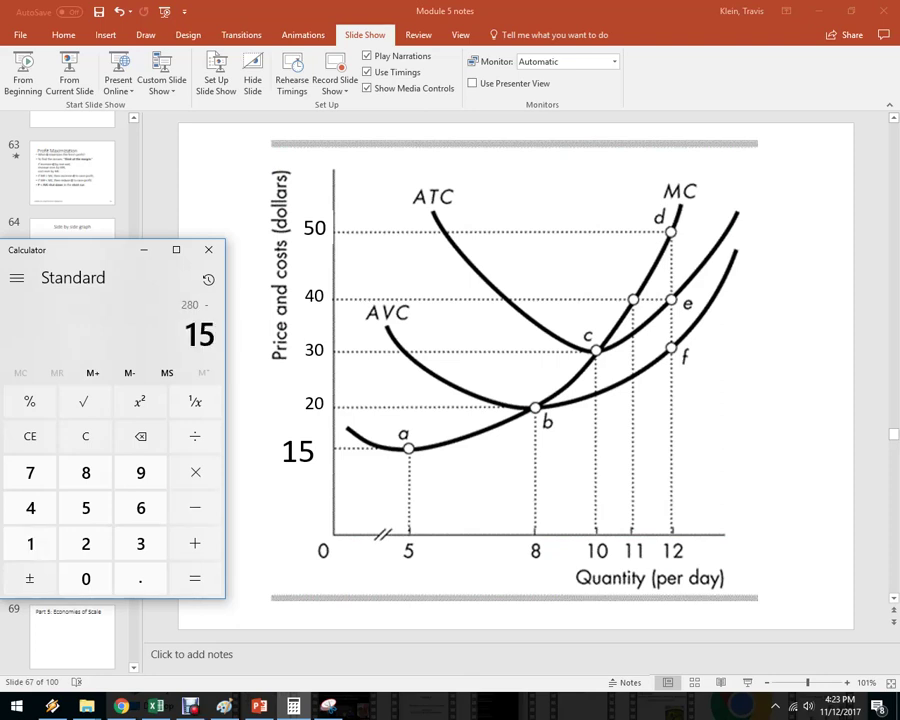
{"action": "key", "text": "BackSpace"}
{"action": "type", "text": "60"}
{"action": "key", "text": "Return"}
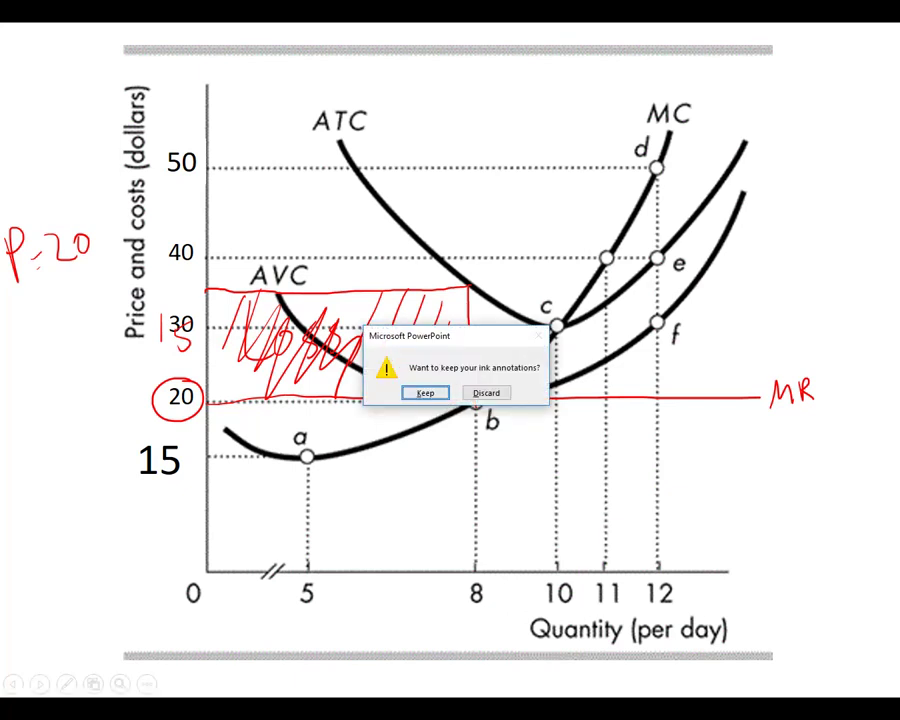
Discard the ink annotations on closing the slide show and move on to slide 68
{"action": "key", "text": "Tab"}
{"action": "key", "text": "Return"}
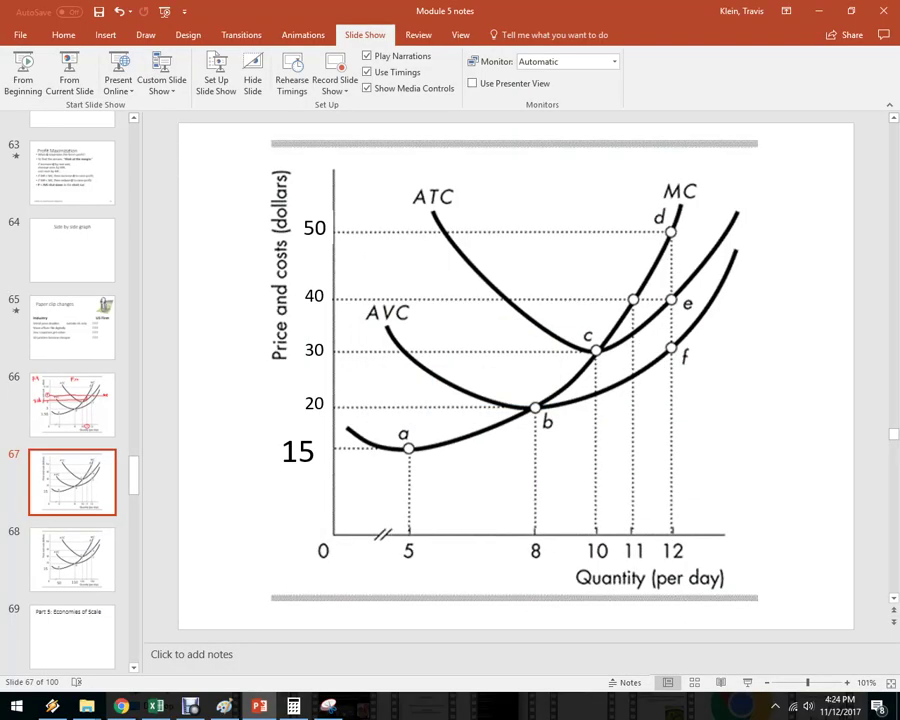
{"action": "key", "text": "Down"}
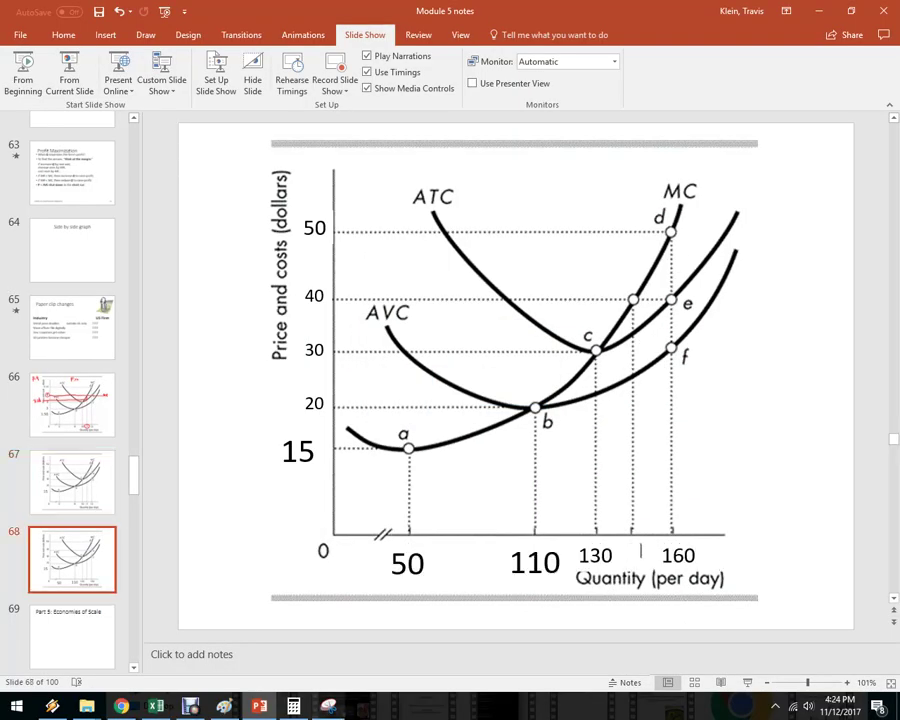
{"action": "left_click", "coordinate": [190, 706]}
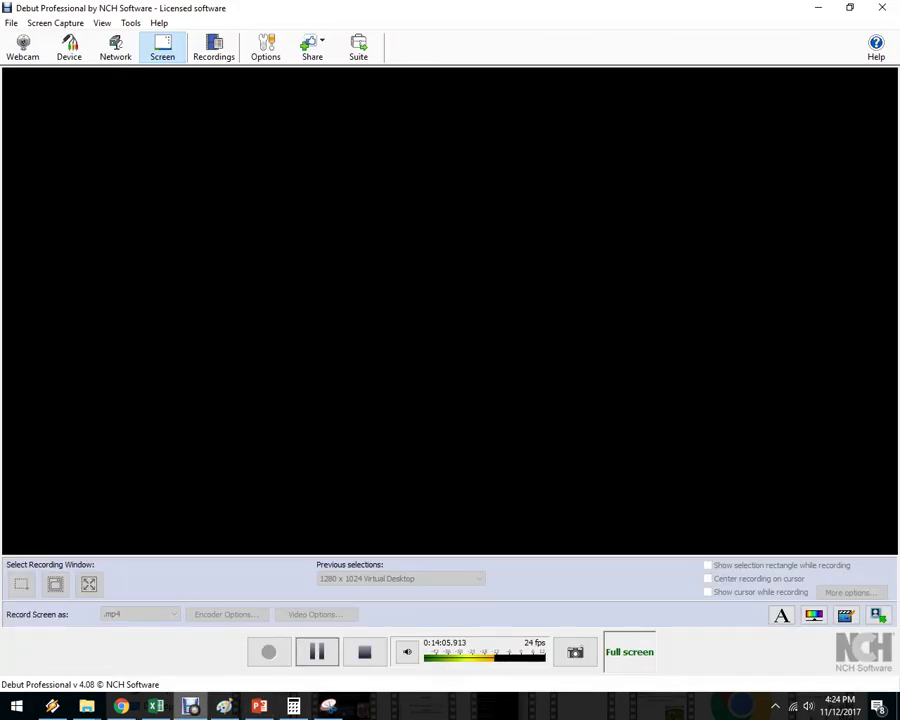